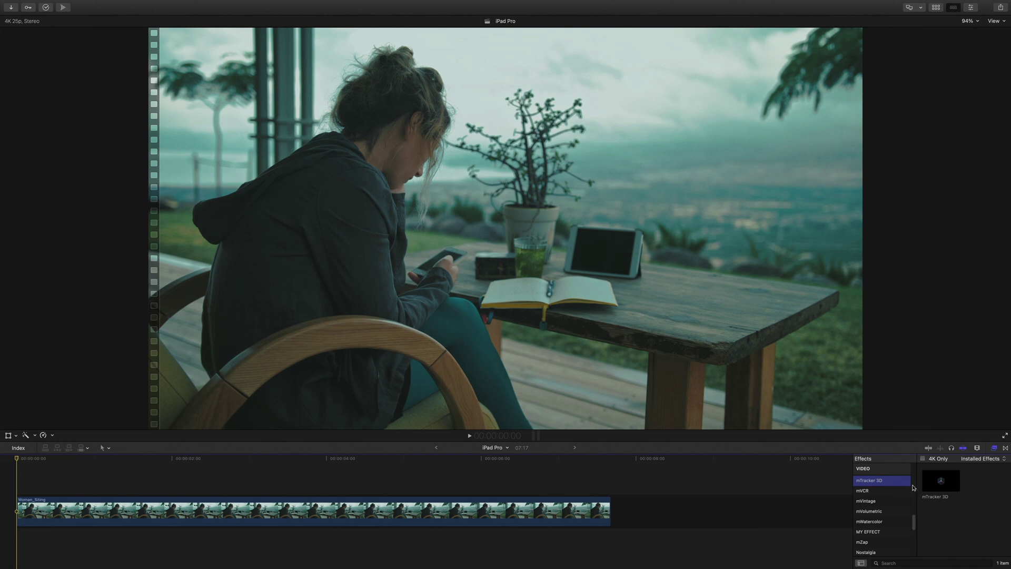
Step: Apply the mTracker 3D effect to the Woman_Siting clip and track the camera movement of the footage
drag(941, 480, 504, 508)
click(977, 449)
click(503, 391)
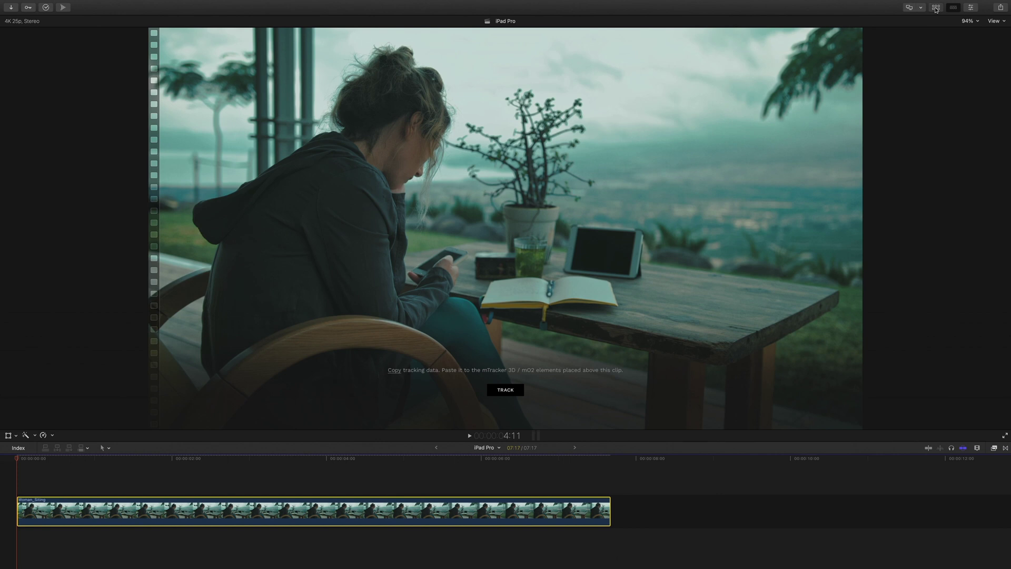
Step: Show the mTracker 3D titles and look through the drop zones, pointers and USDZ model templates
click(936, 7)
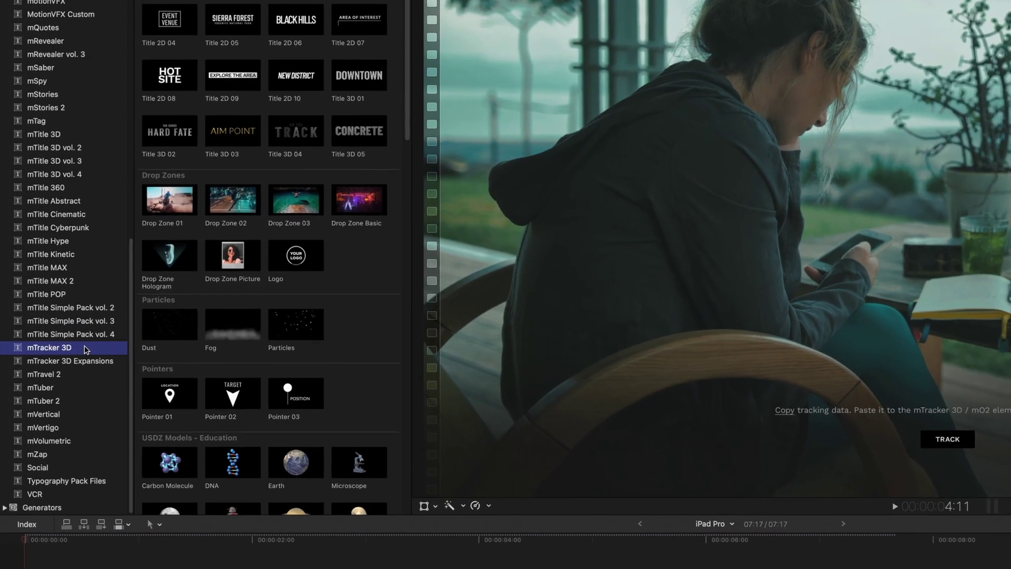
click(58, 329)
scroll(87, 350, up, 1)
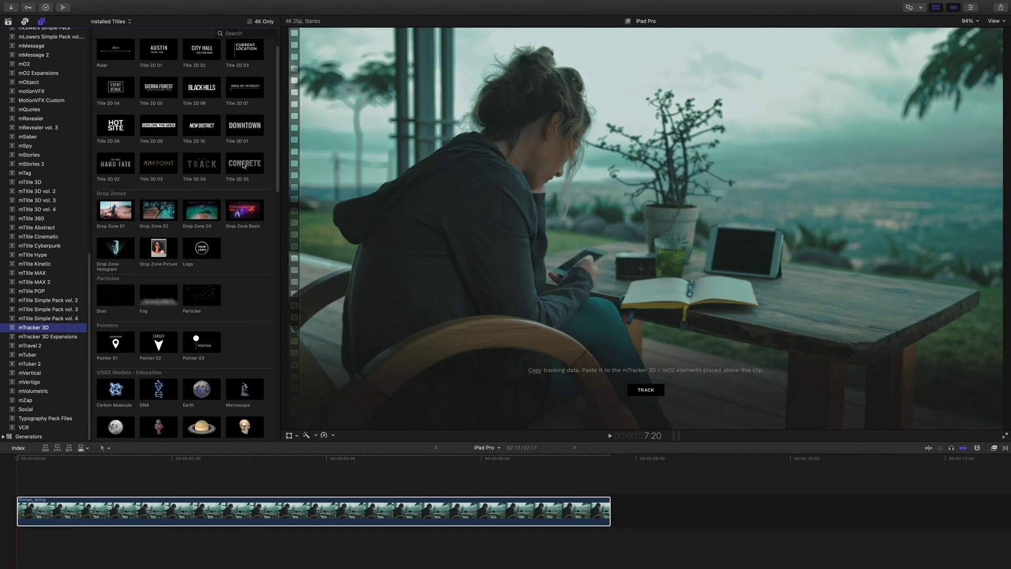
scroll(239, 166, down, 3)
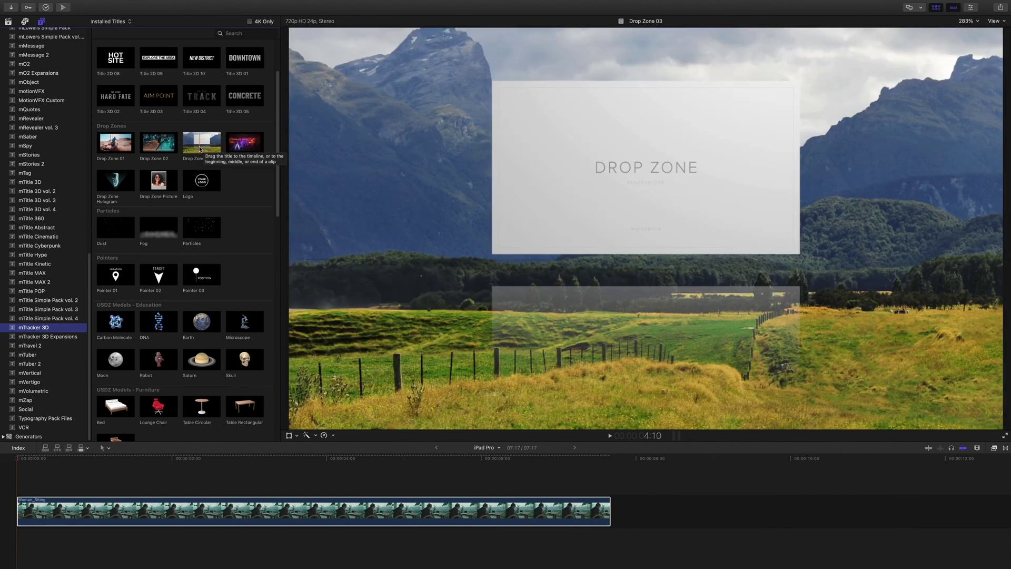
scroll(116, 182, down, 4)
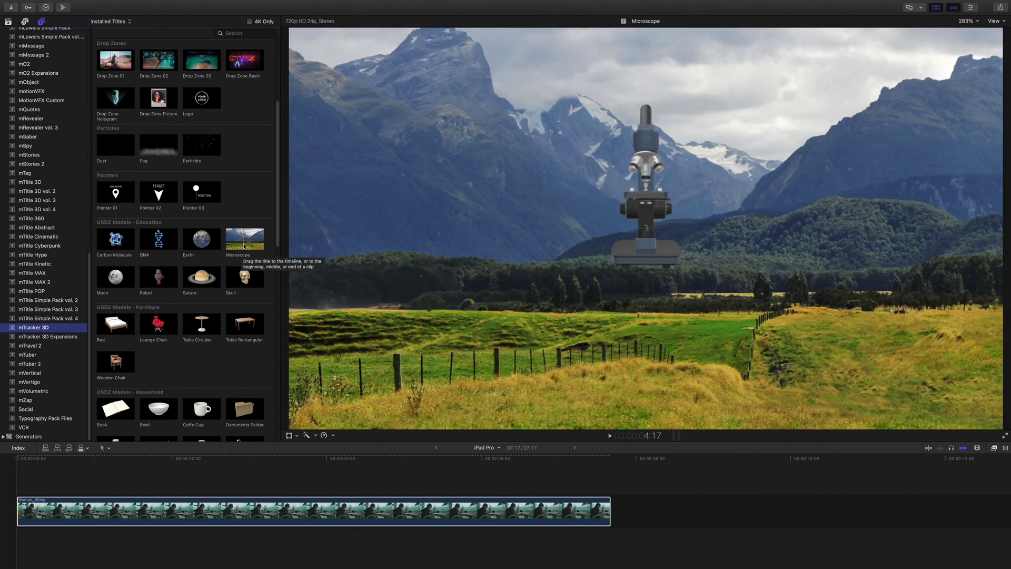
scroll(233, 253, down, 5)
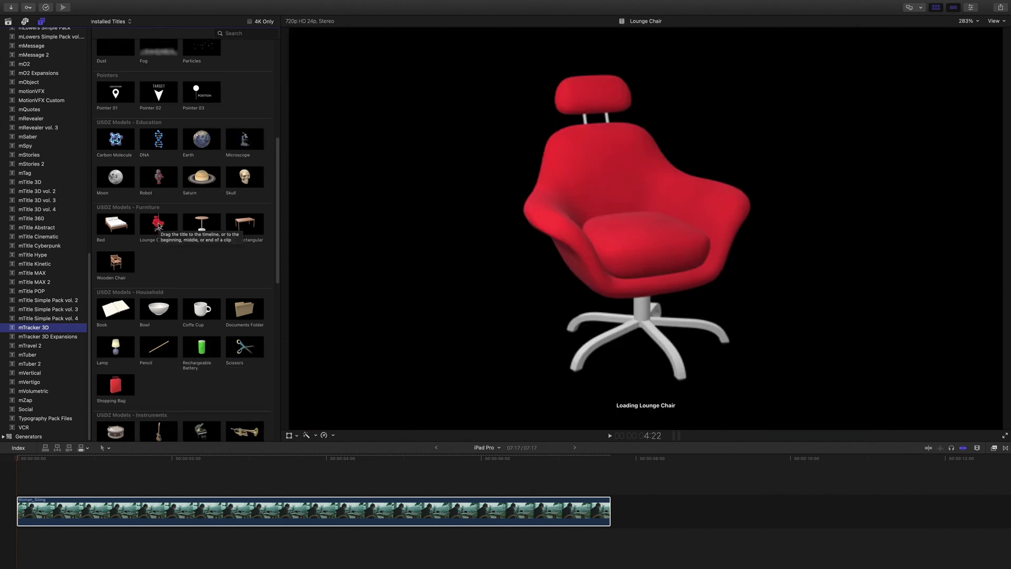
scroll(159, 225, down, 20)
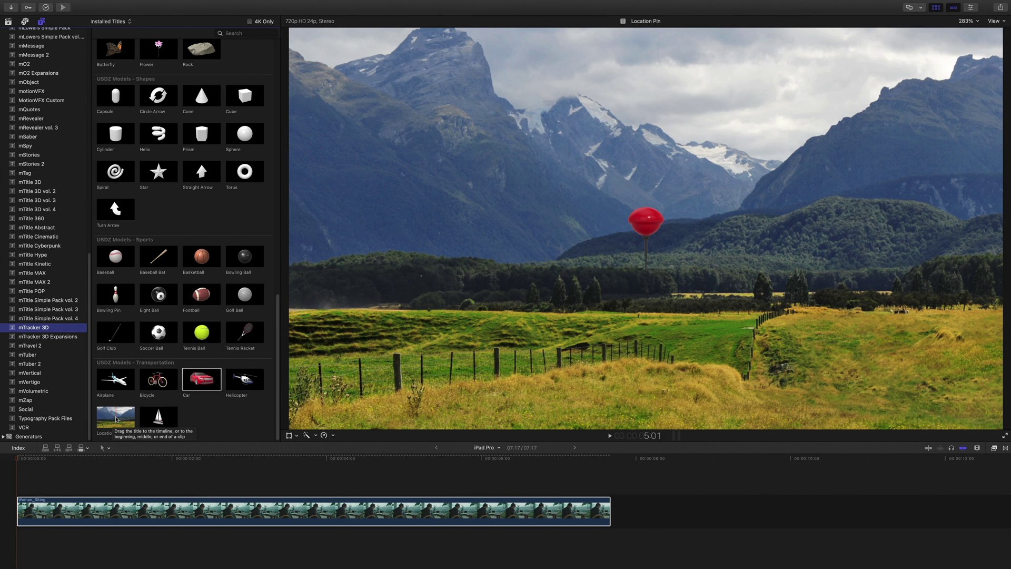
Step: Place the Microscope title above the Woman_Siting clip and remove the part extending past the clip's end
scroll(116, 421, up, 10)
scroll(116, 422, up, 3)
drag(245, 174, 15, 490)
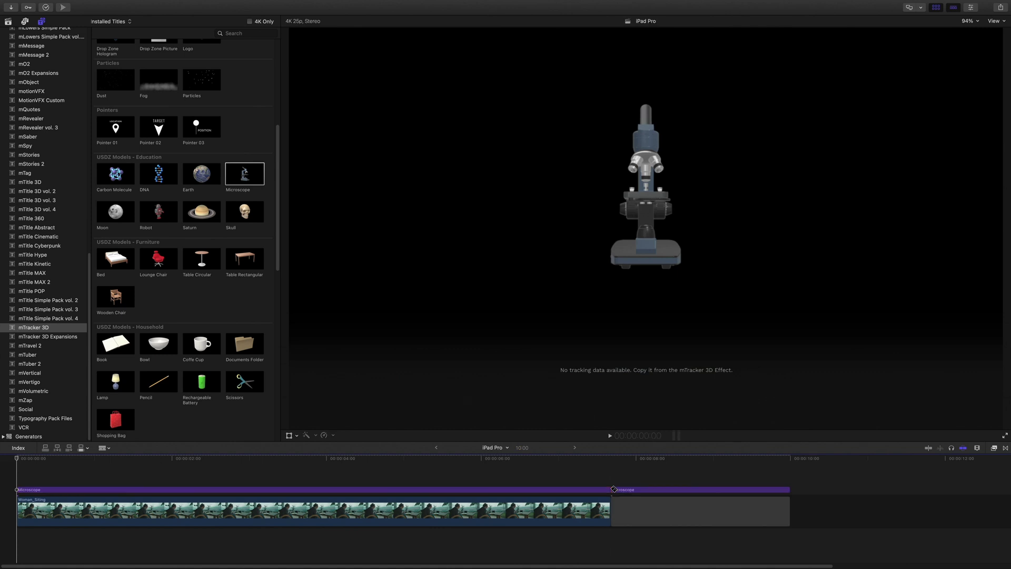
key(a)
drag(640, 473, 661, 517)
key(Delete)
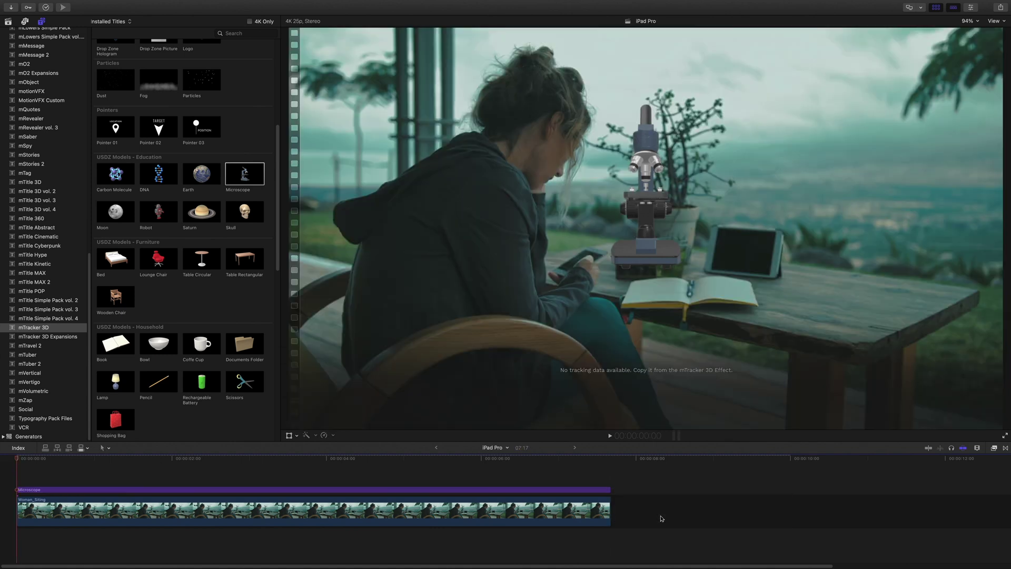
Step: With the playhead at 4:00, copy the tracking data from the Woman_Siting clip and paste it into the Microscope title
click(328, 458)
click(329, 490)
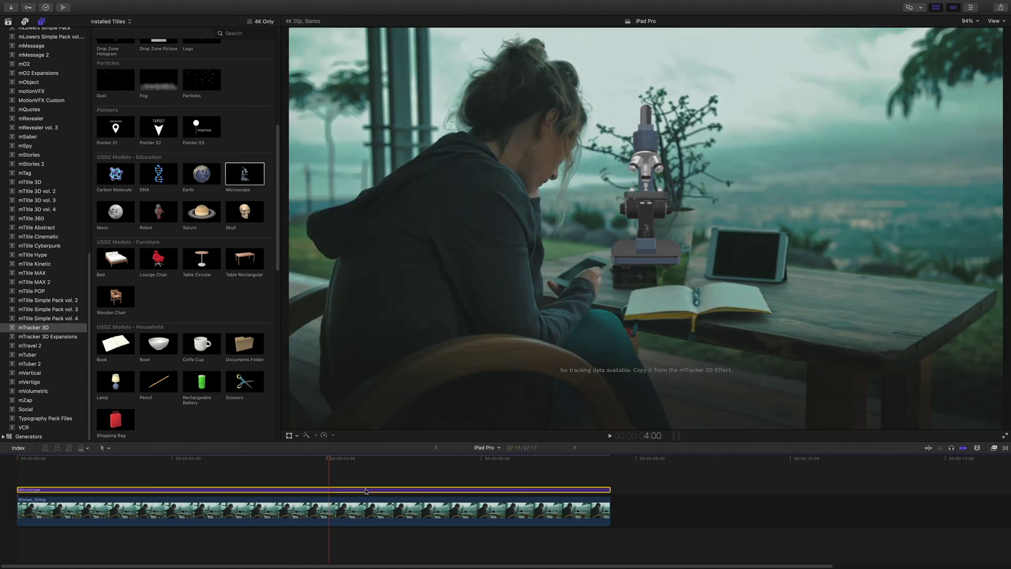
click(972, 9)
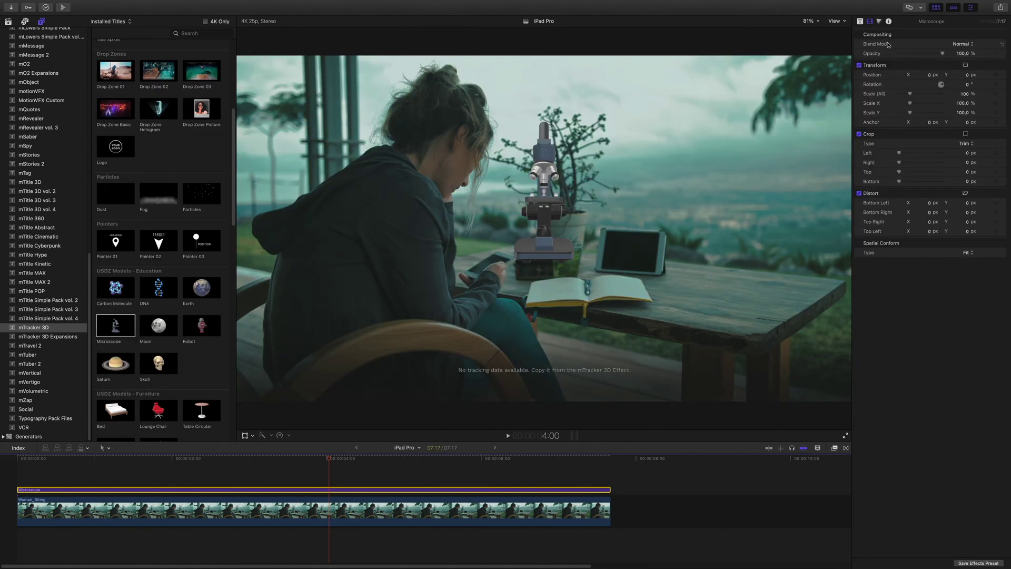
click(859, 24)
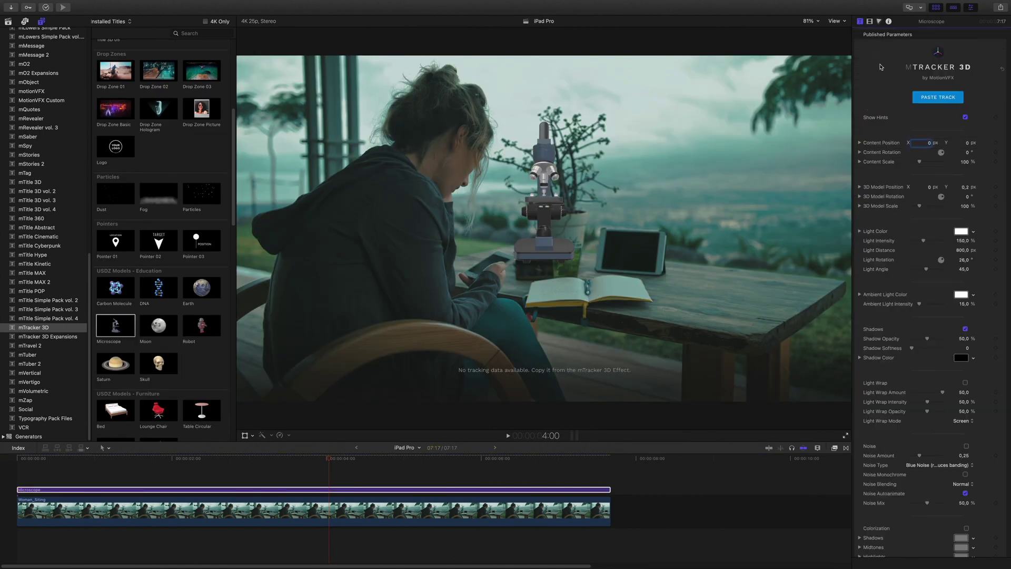
click(579, 508)
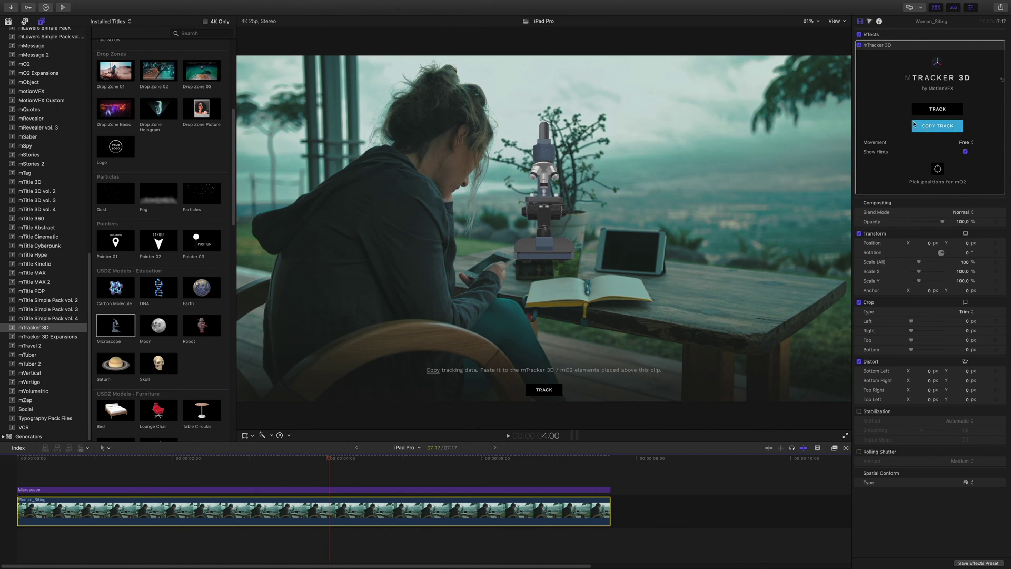
click(937, 127)
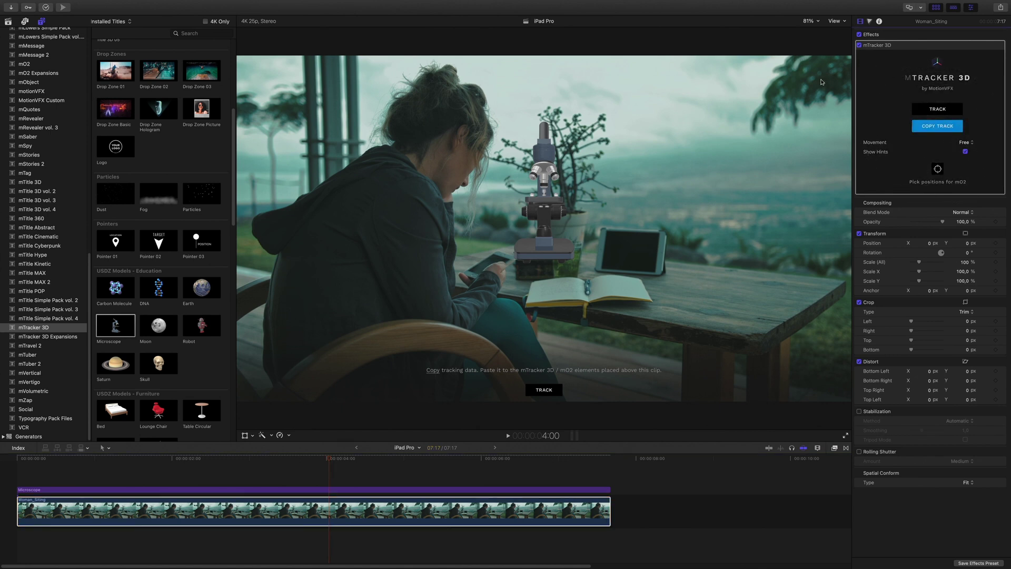
click(553, 490)
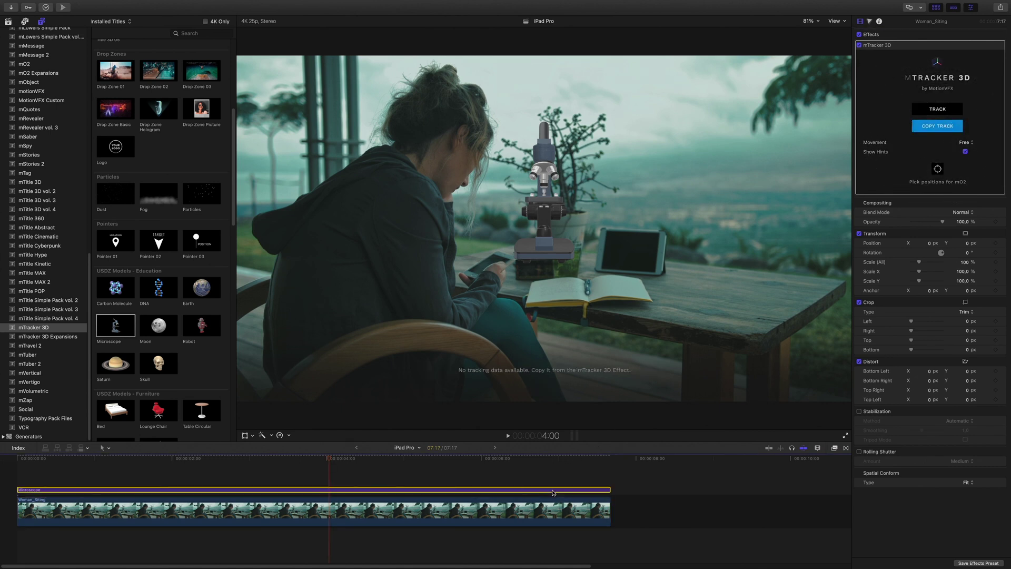
click(937, 98)
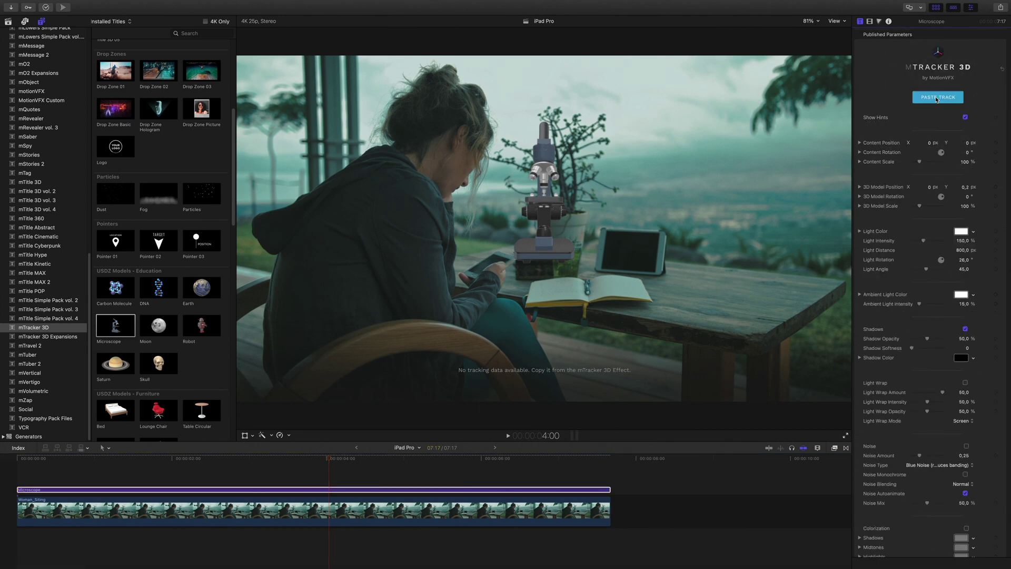
Step: Anchor the microscope on the tabletop beside the tablet, set its content scale to 37%, and scrub to check the tracking
click(512, 200)
click(544, 391)
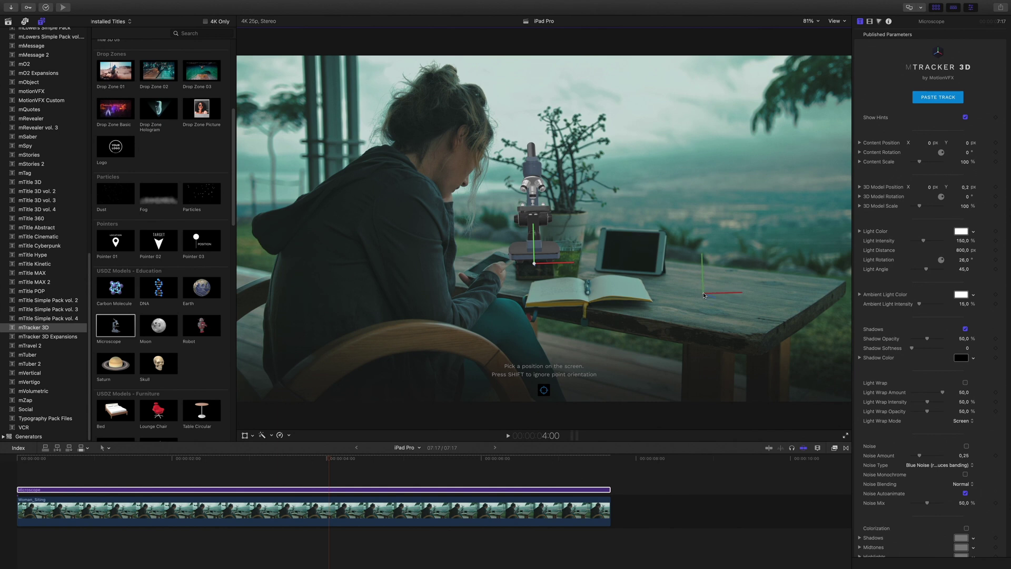
click(705, 296)
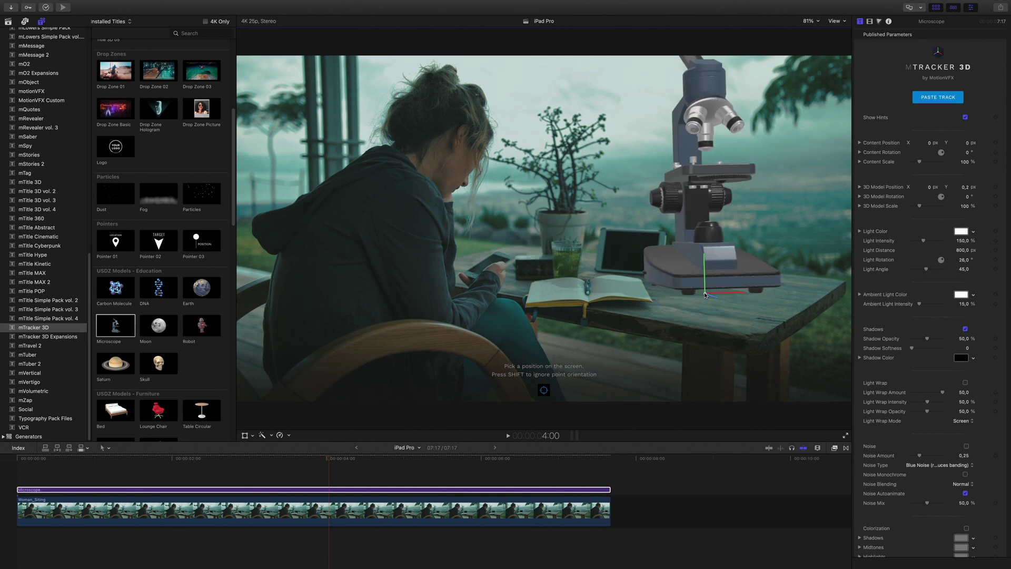
drag(920, 164, 916, 165)
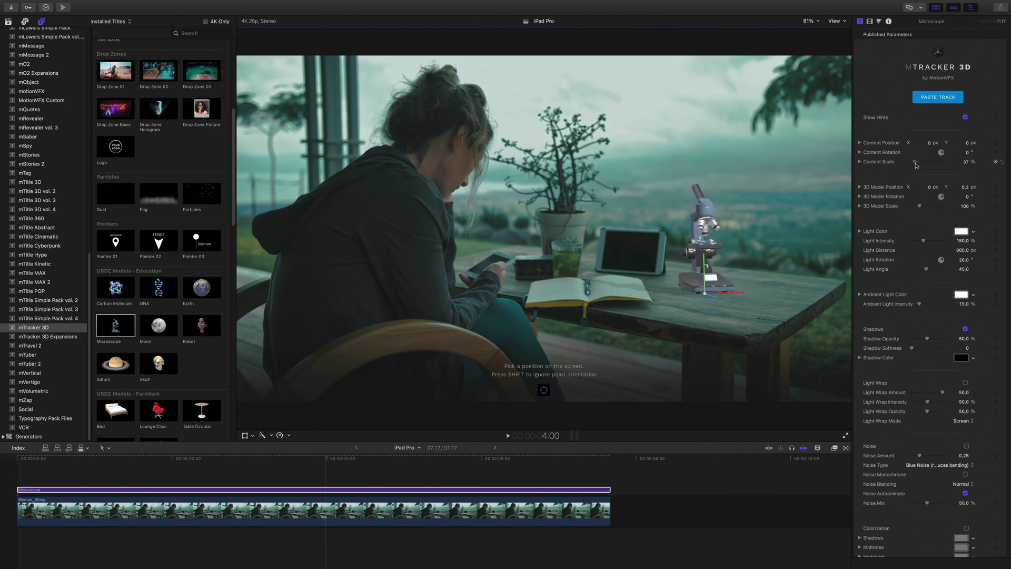
drag(322, 462, 365, 468)
Step: Set the microscope's ambient light color to a dark green
click(961, 294)
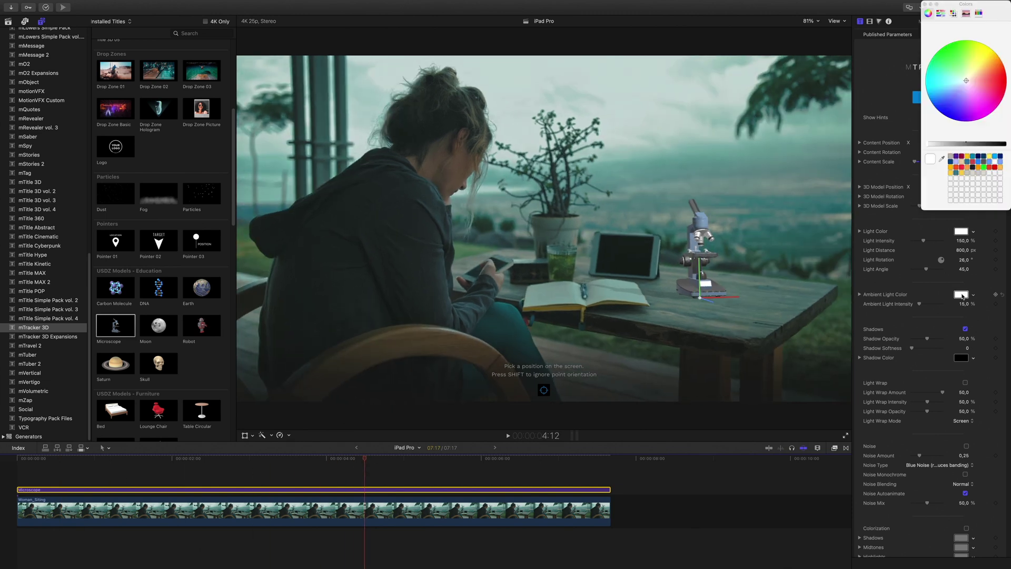
click(951, 65)
mouse_move(964, 144)
mouse_down()
mouse_move(948, 144)
mouse_move(969, 143)
mouse_up()
click(925, 4)
Step: Tint the microscope's main light pale green and reduce the light intensity
click(964, 232)
click(961, 74)
click(946, 144)
click(925, 5)
drag(923, 240, 918, 240)
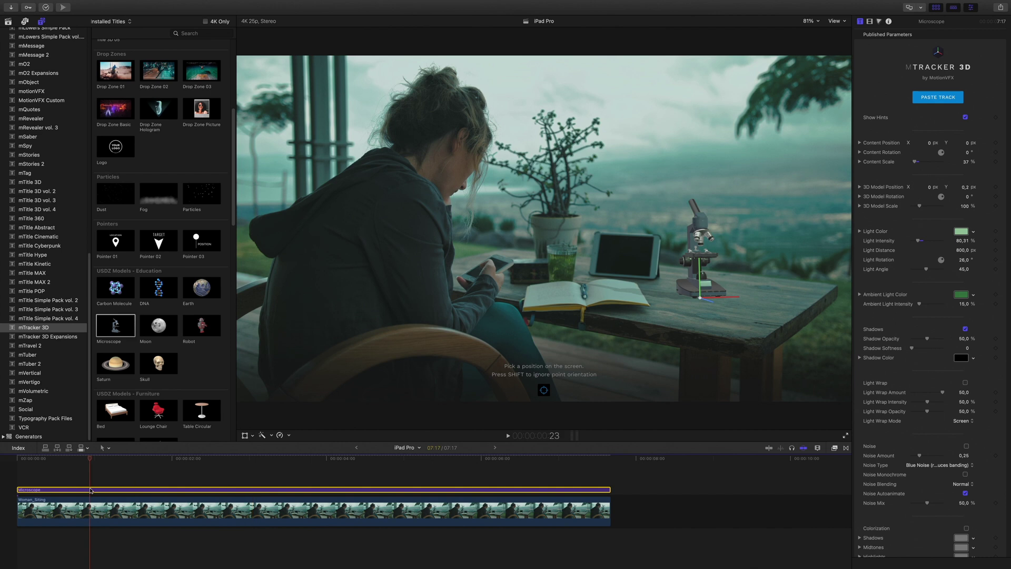
Step: Return the playhead to the start, look through the other USDZ models, and delete the Microscope title from the timeline
click(88, 491)
key(Home)
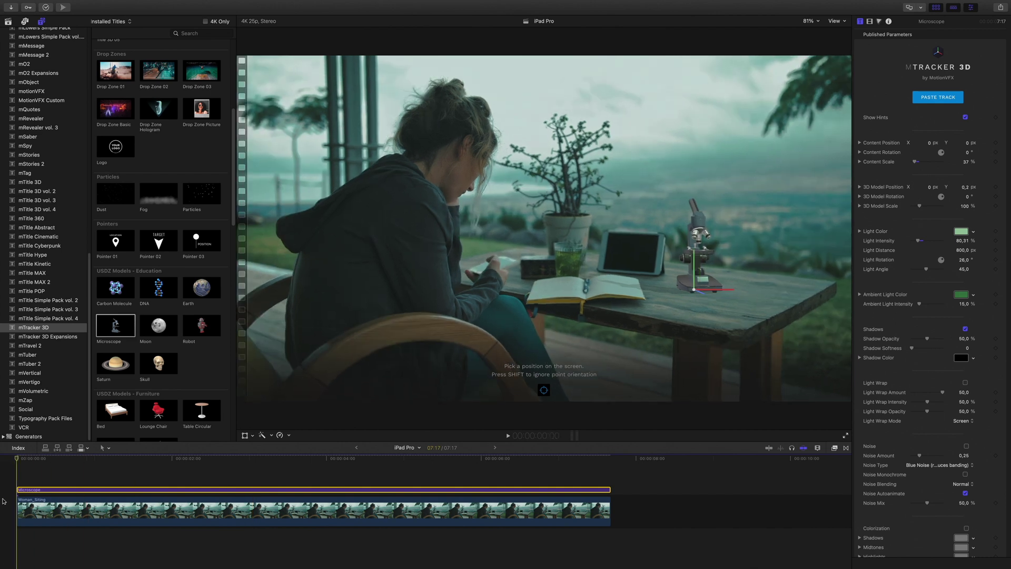
scroll(200, 361, up, 3)
scroll(200, 361, down, 10)
scroll(200, 361, down, 3)
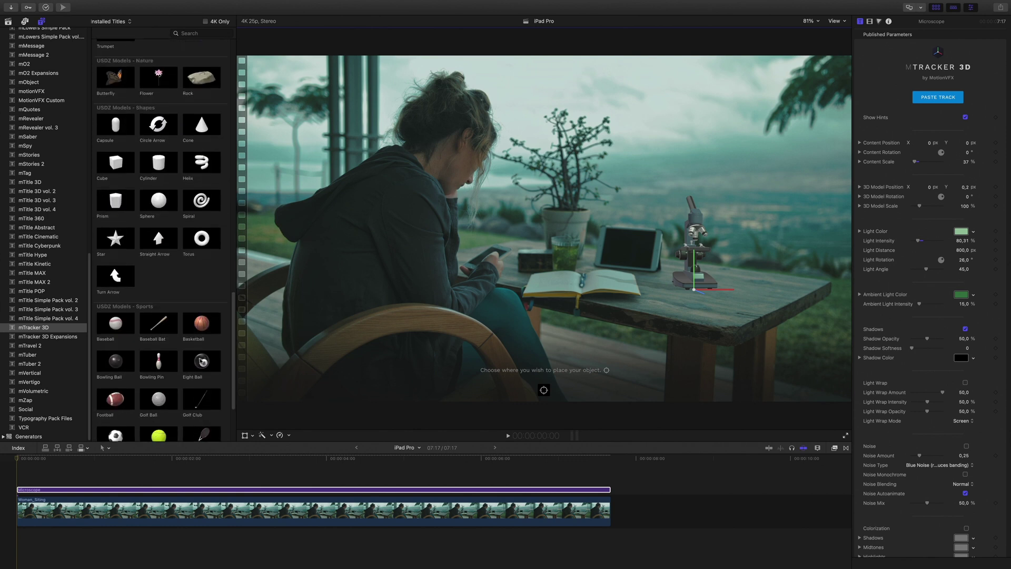
scroll(200, 361, up, 10)
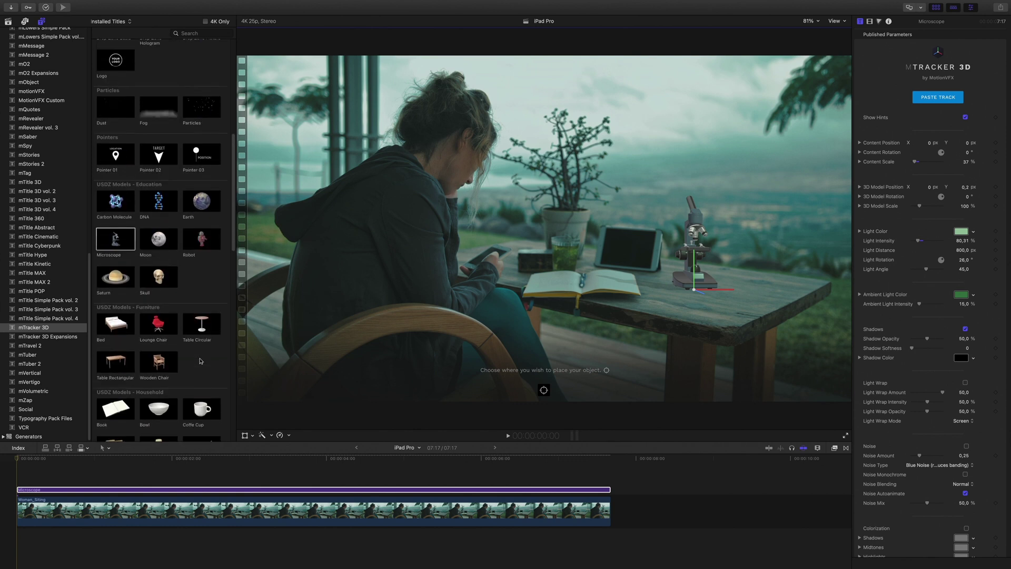
scroll(200, 361, down, 8)
key(Delete)
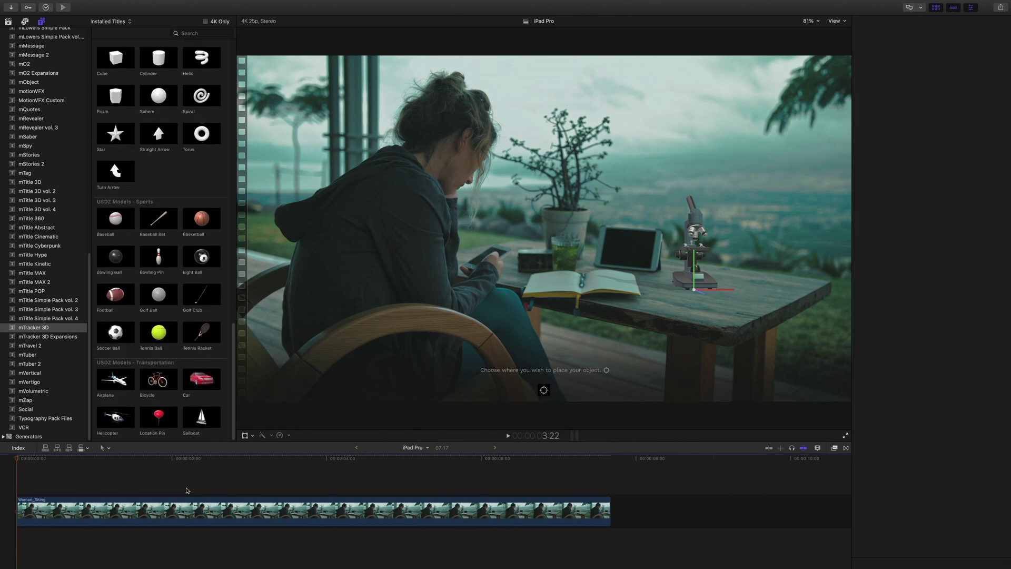
Step: Reveal the Car title template in Finder and inspect Car.usdz in its Media folder
click(201, 380)
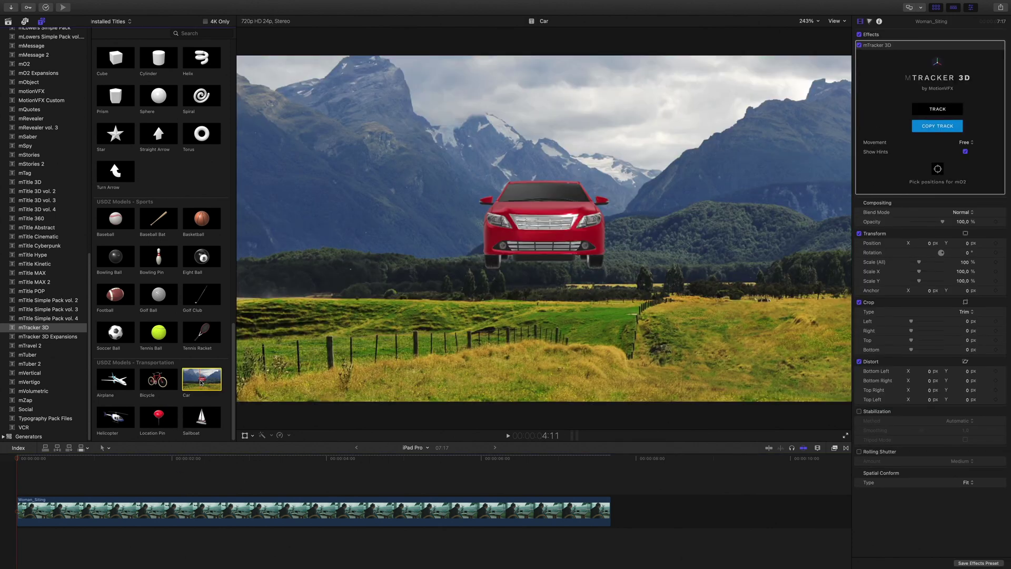
right_click(201, 382)
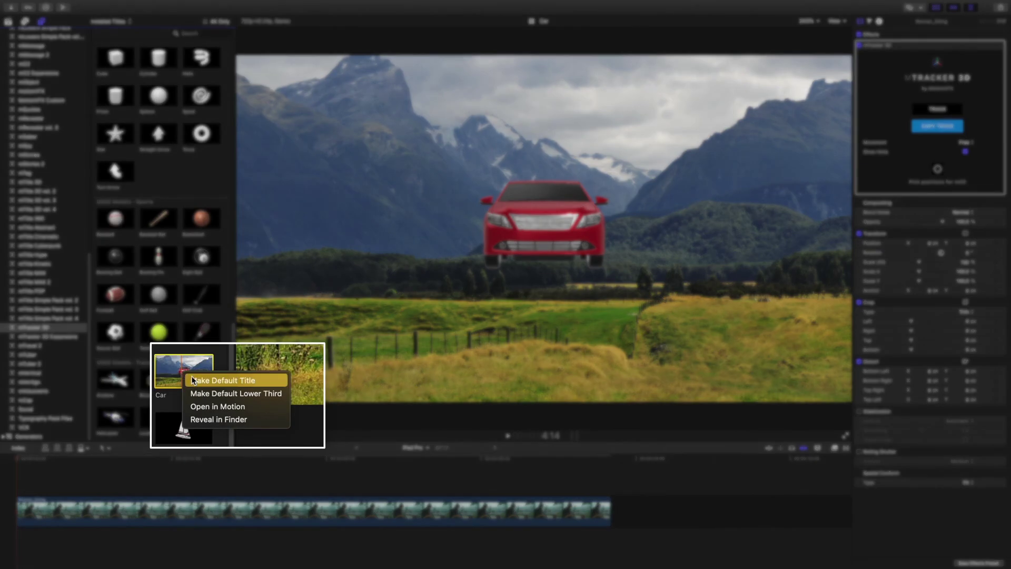
click(233, 420)
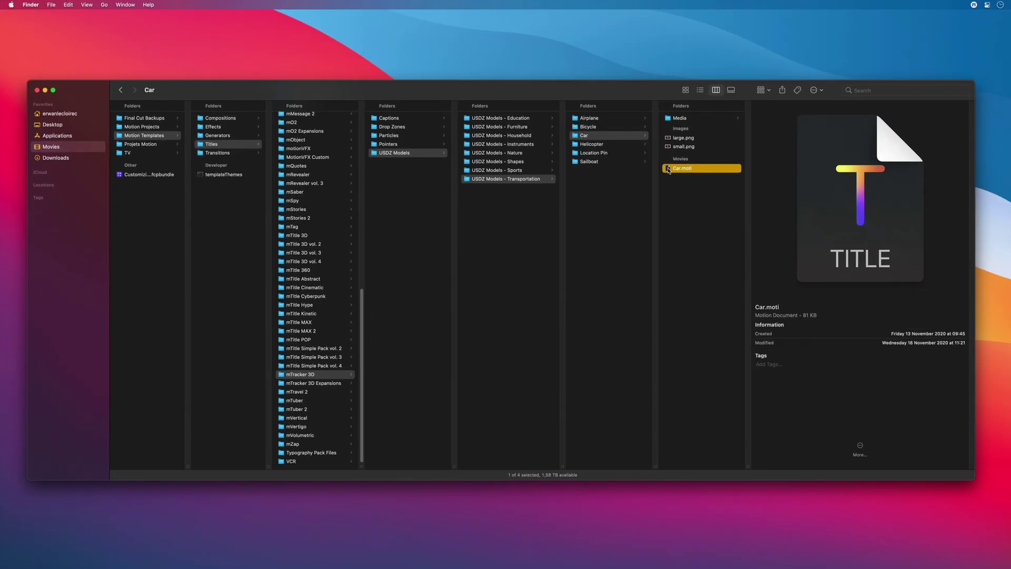
click(683, 119)
click(781, 119)
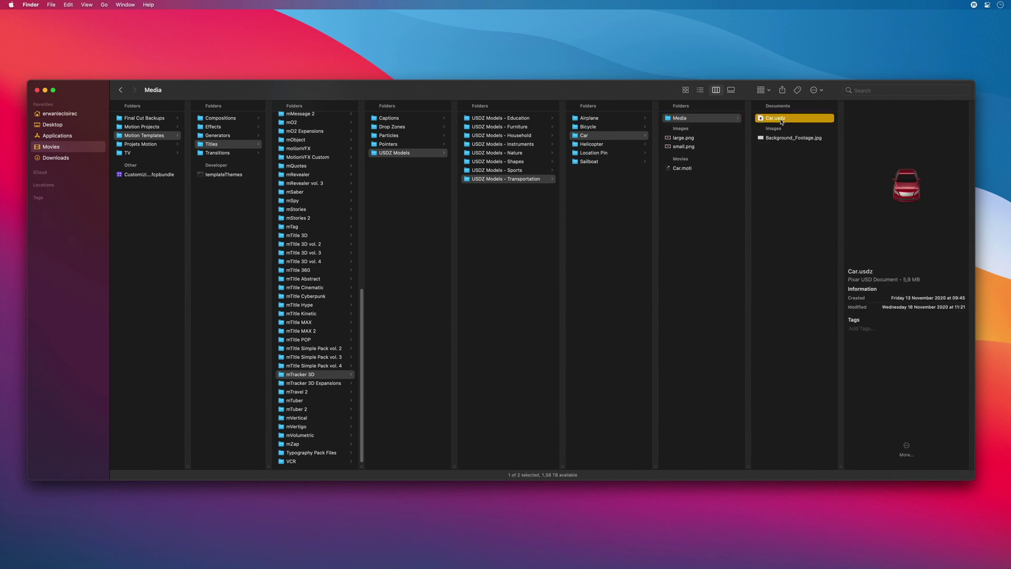
Step: Duplicate the Car template folder and rename the copy as iPad Pro
right_click(602, 137)
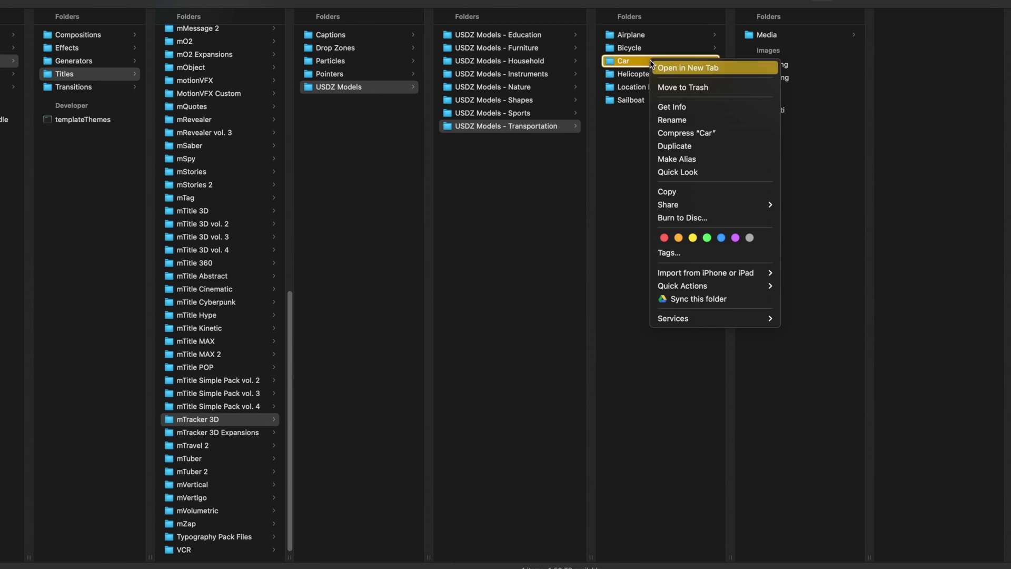
click(684, 146)
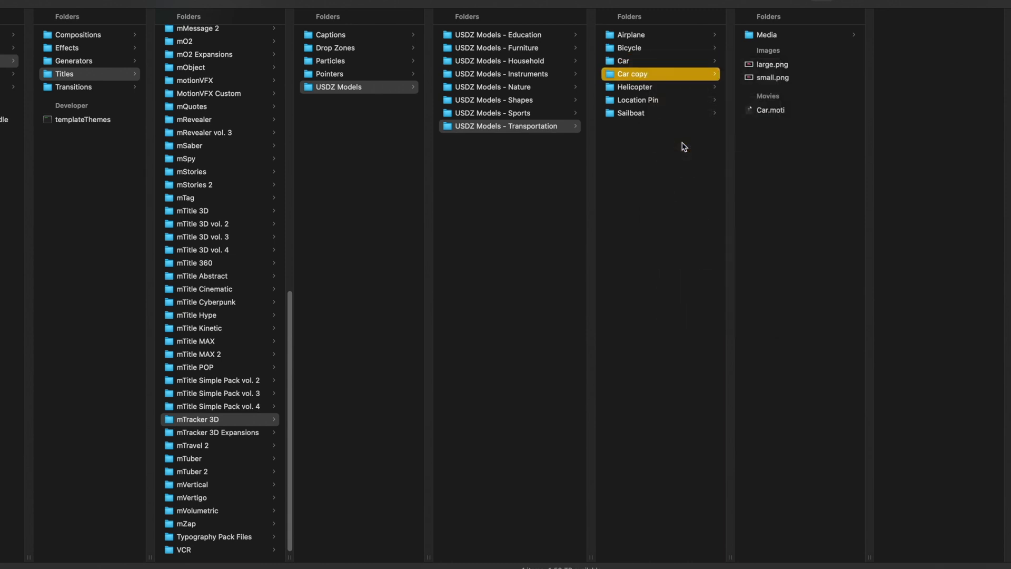
key(Return)
text(iPad Pro)
key(Return)
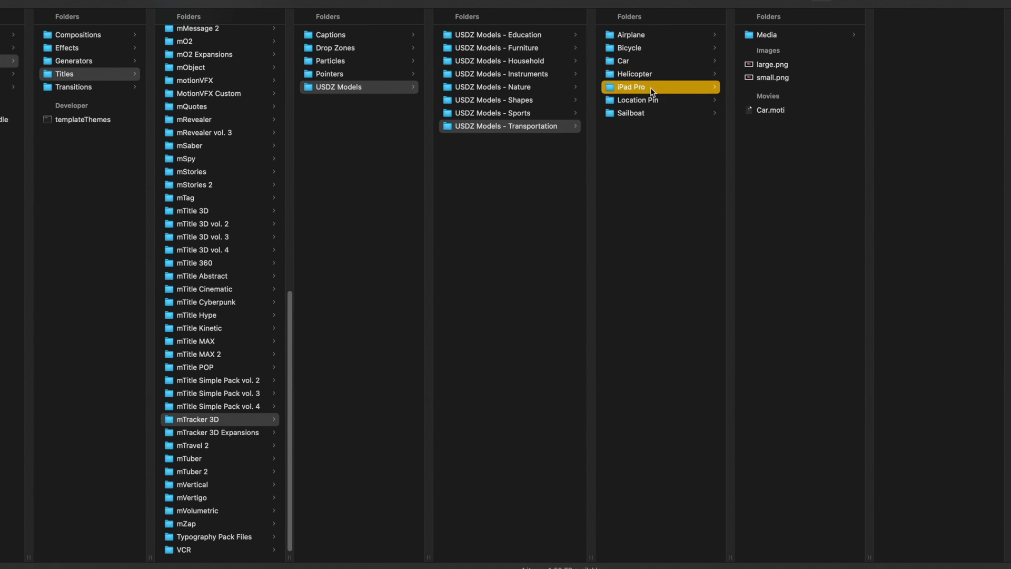
Step: Rename the Car.moti file inside the iPad Pro folder as iPad Pro.moti
click(764, 112)
key(Return)
text(iPa)
text(d Pro)
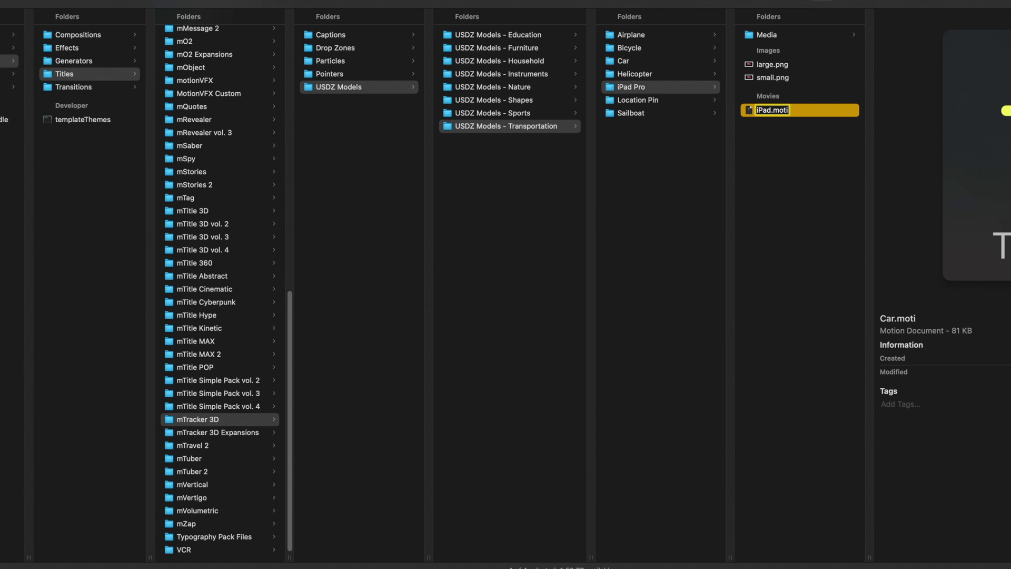
key(Return)
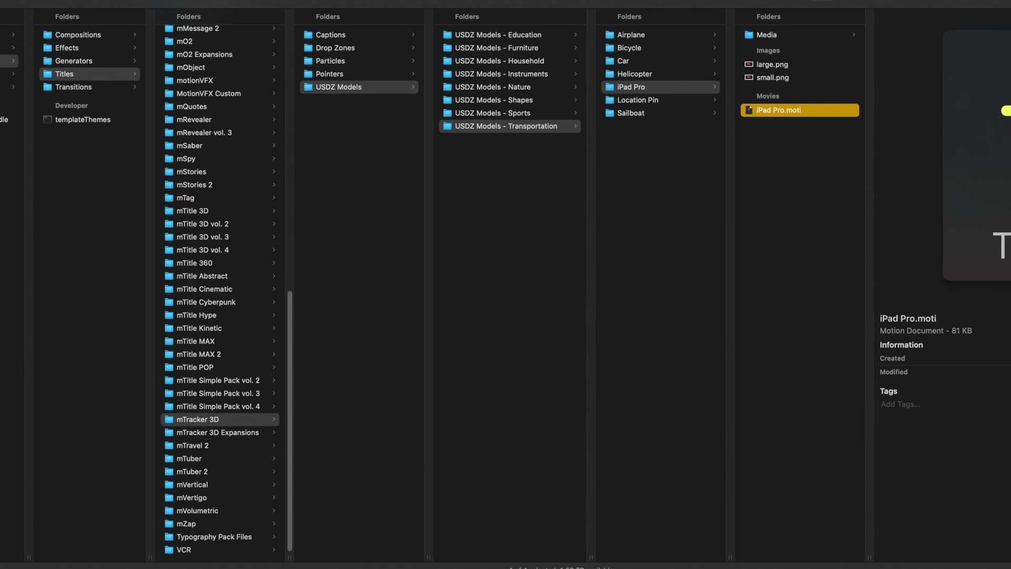
Step: Create a new folder inside USDZ Models and name it USDZ Models - Electronics
click(394, 87)
right_click(474, 170)
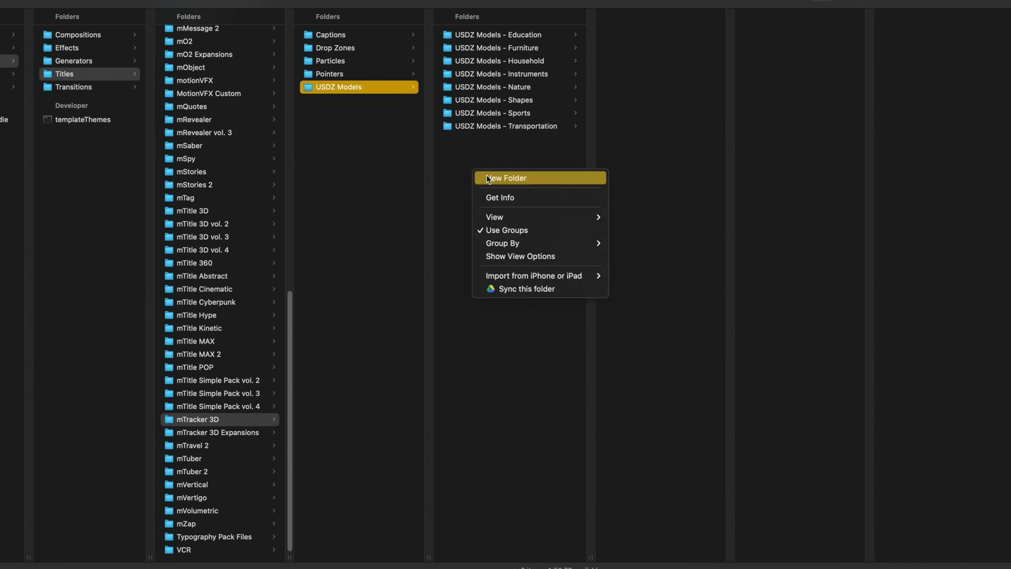
click(489, 180)
click(480, 141)
key(Return)
key(super+c)
click(474, 35)
key(Return)
key(super+v)
drag(508, 34, 575, 33)
text(Electronics)
key(Return)
Step: Move the iPad Pro folder from USDZ Models - Transportation into USDZ Models - Electronics and show its contents
click(516, 140)
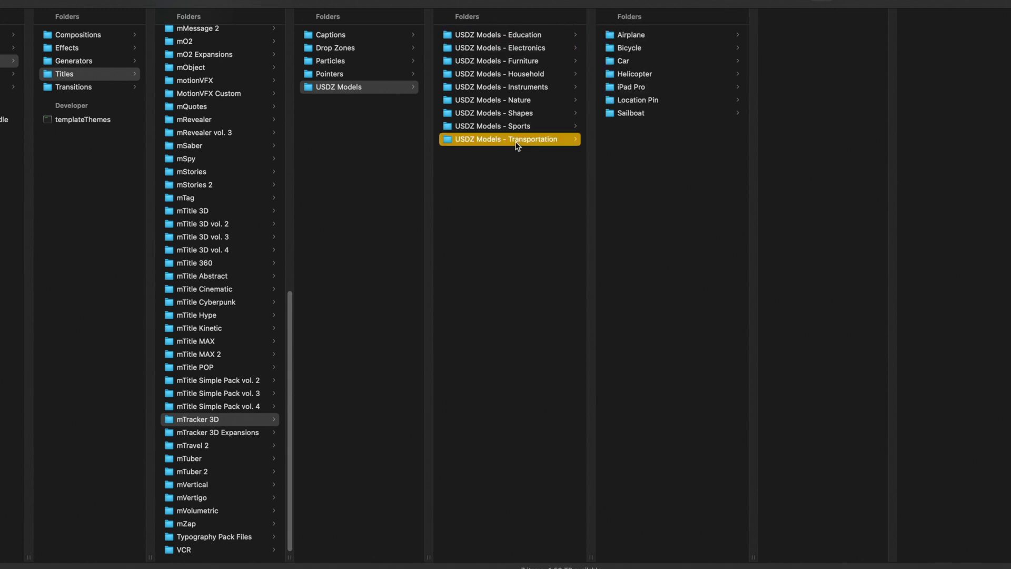
drag(630, 88, 539, 49)
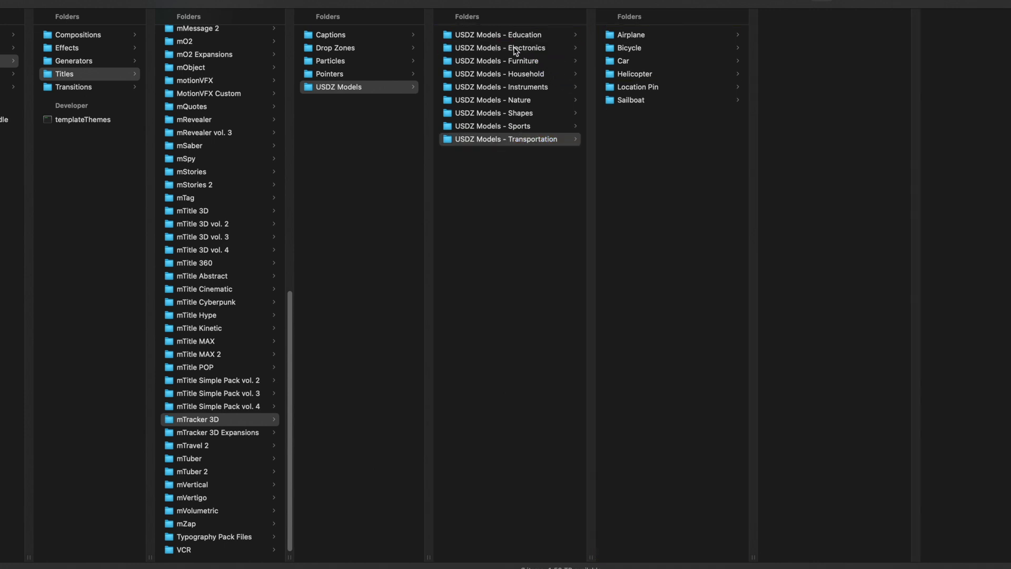
click(515, 49)
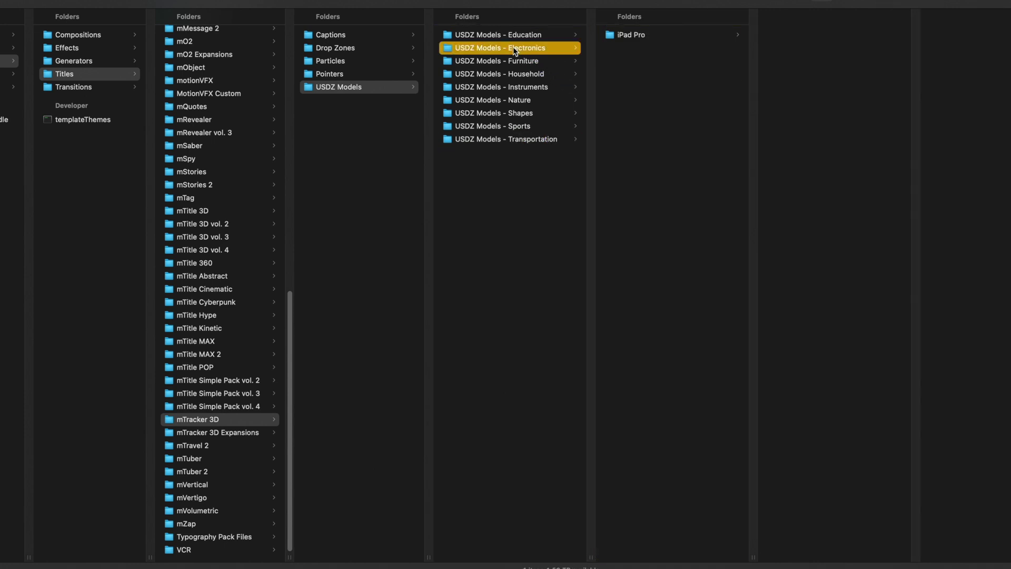
click(638, 38)
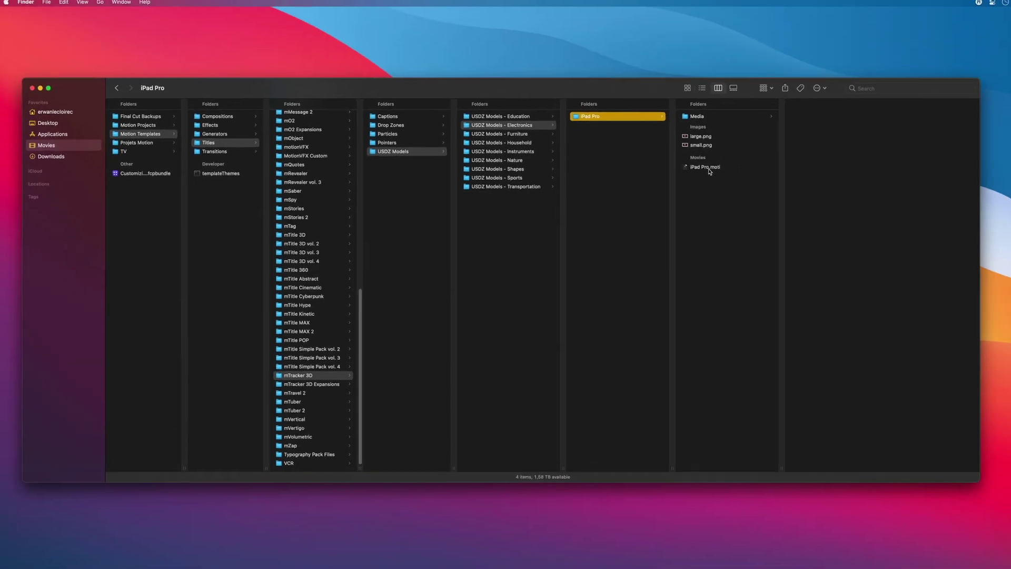
Step: Open iPad Pro.moti in Motion and hide the library pane and the timeline
click(796, 116)
double_click(699, 170)
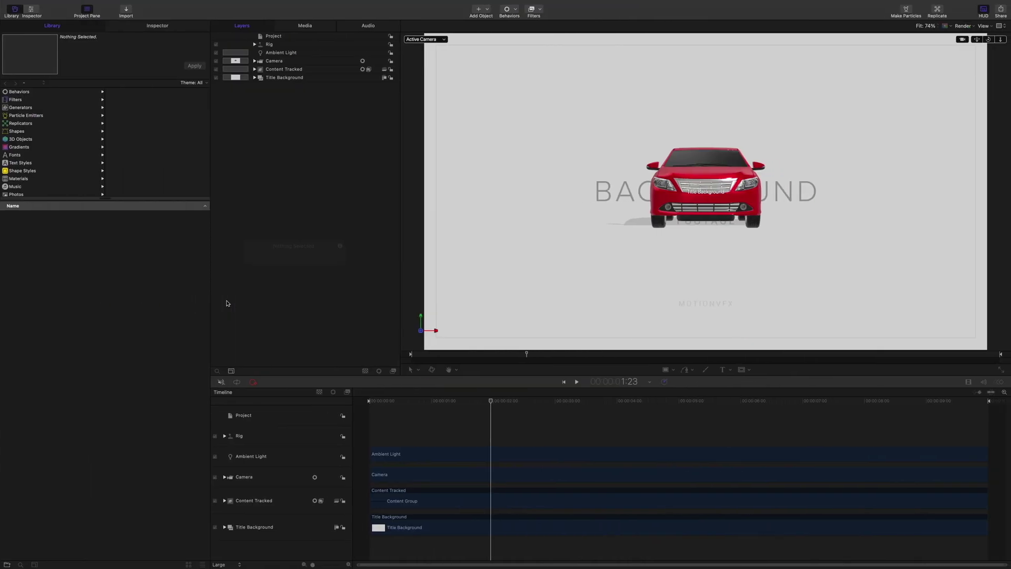
click(15, 11)
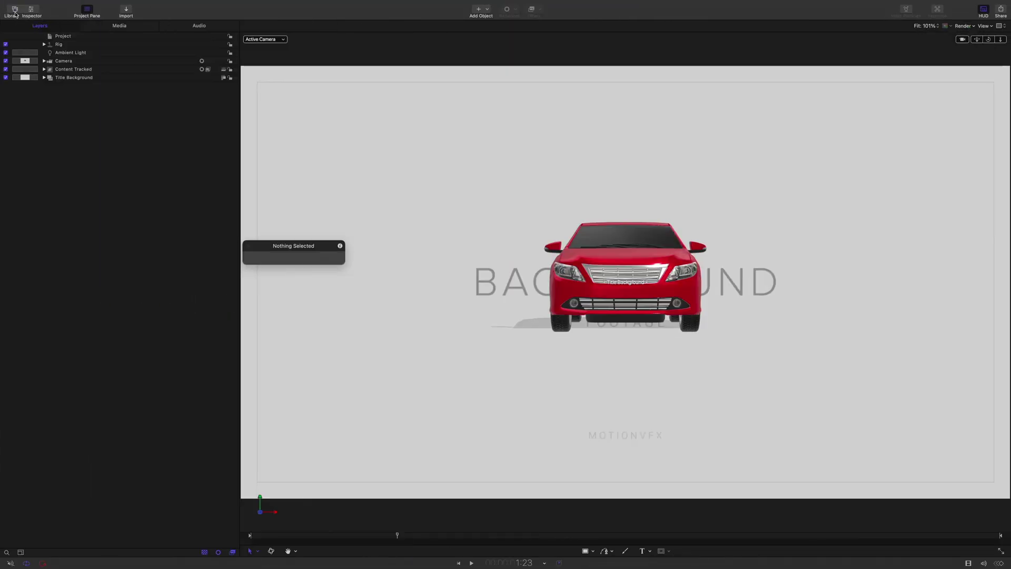
key(F7)
Step: Examine the template's layer structure, from Rig and Camera through Content Tracked down to the Car layer in the 3D Model group
click(79, 37)
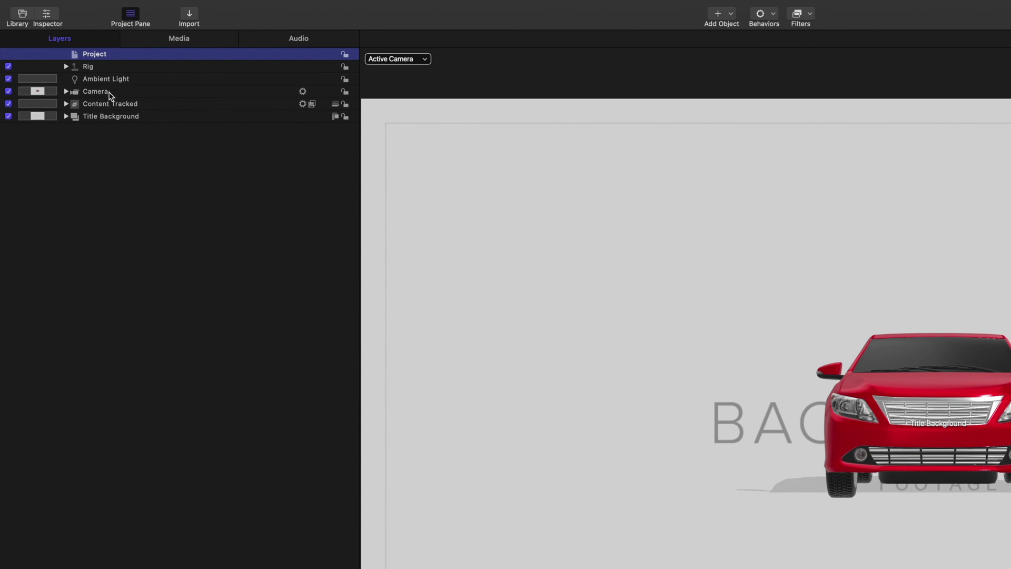
click(108, 69)
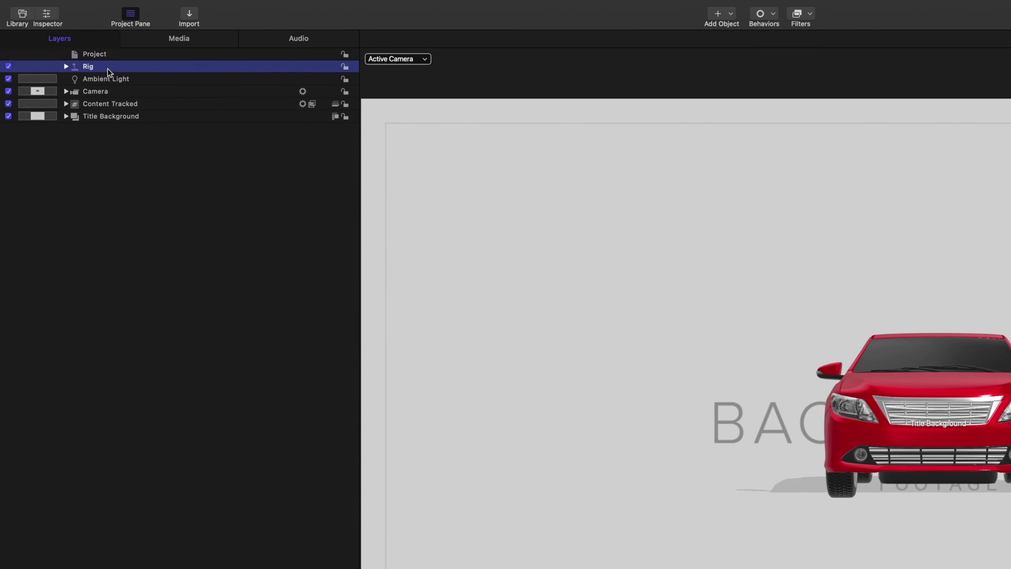
click(65, 91)
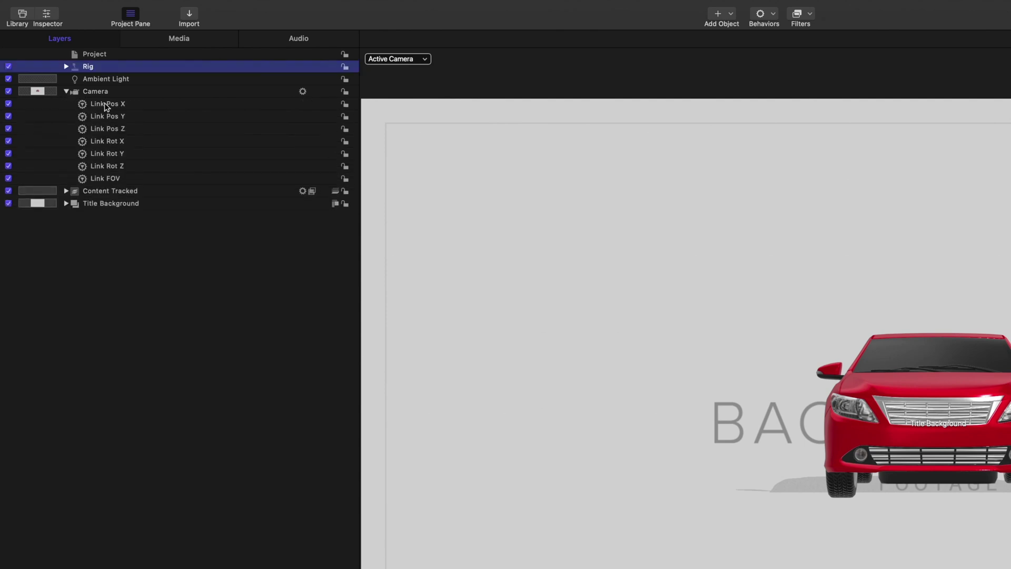
click(66, 93)
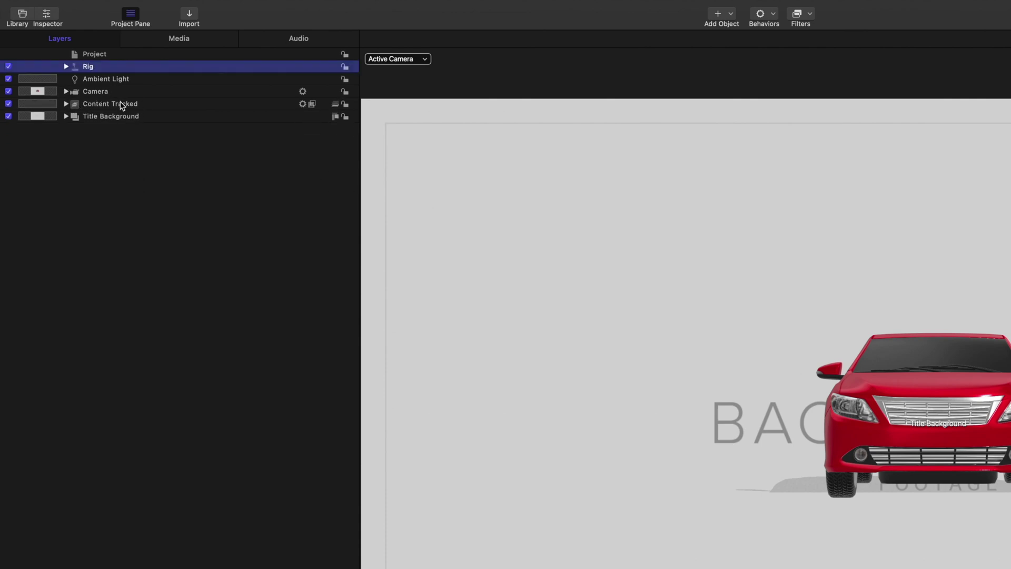
click(66, 104)
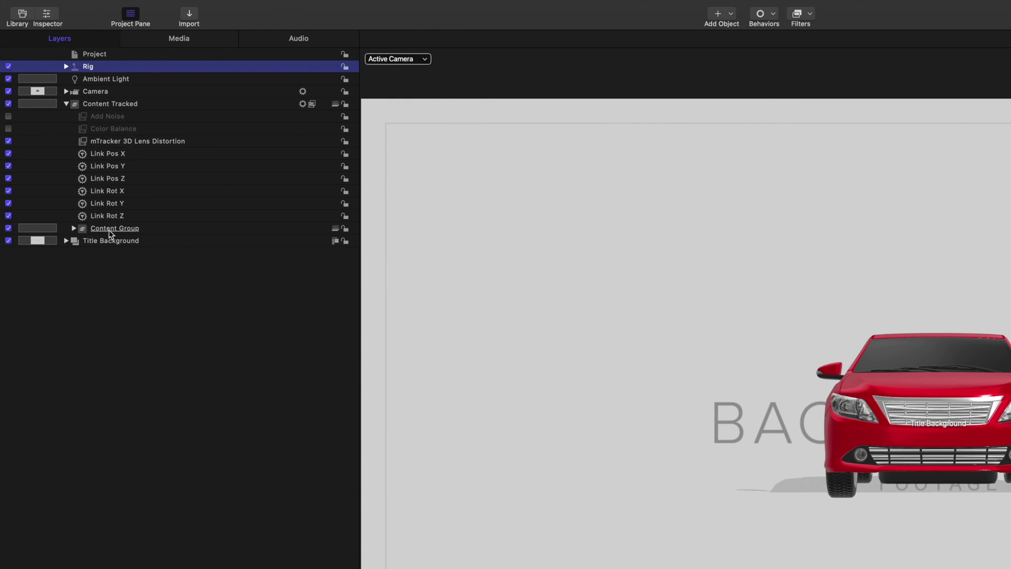
click(115, 230)
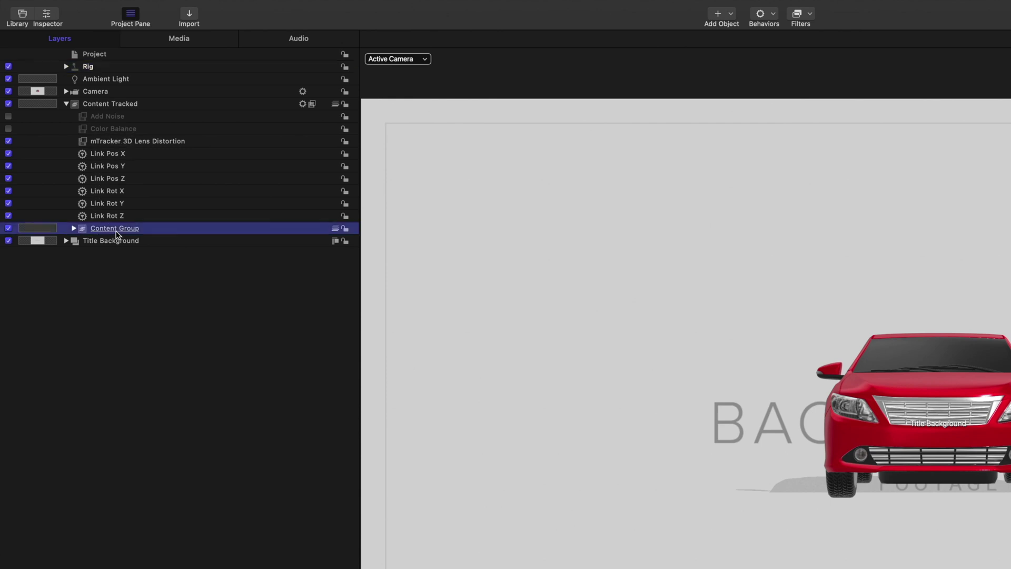
click(72, 228)
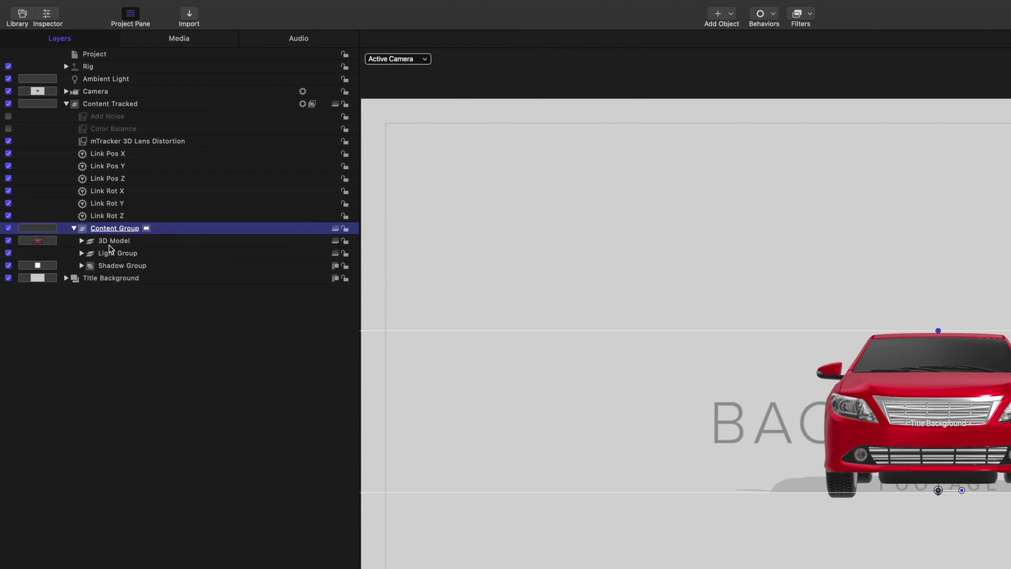
click(82, 241)
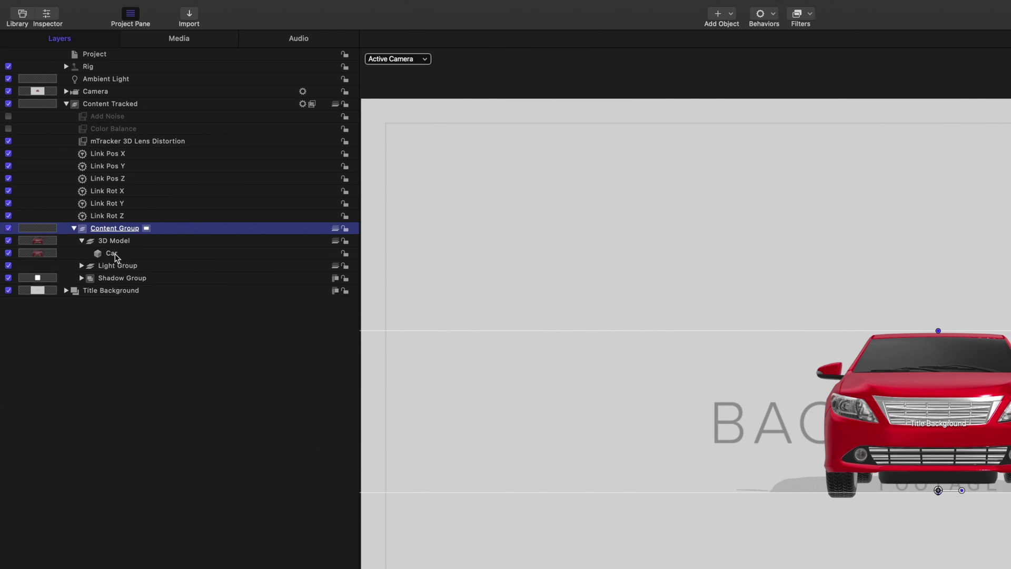
click(113, 255)
Step: Inspect the car model from another viewing angle and return to the Camera view
click(398, 58)
click(457, 142)
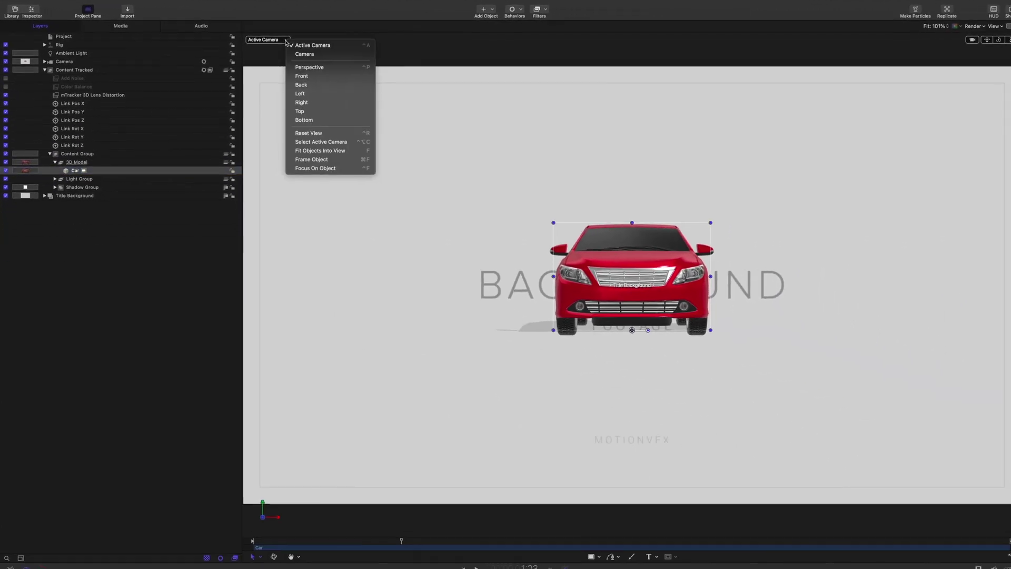
key(f)
drag(989, 39, 729, 92)
click(274, 39)
click(296, 52)
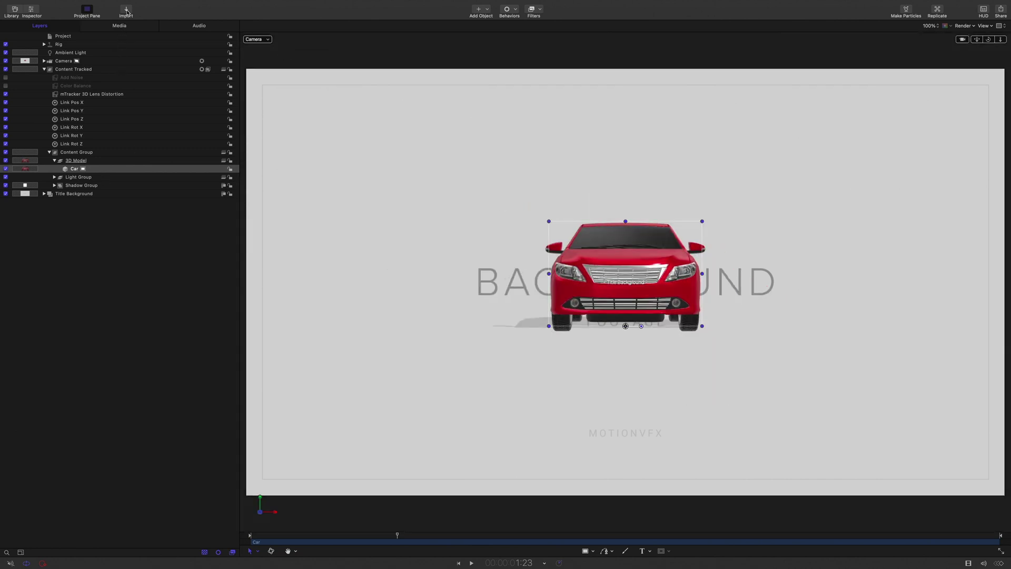
Step: Import iPad_Pro.usdz from the Desktop into the 3D Model group
click(126, 10)
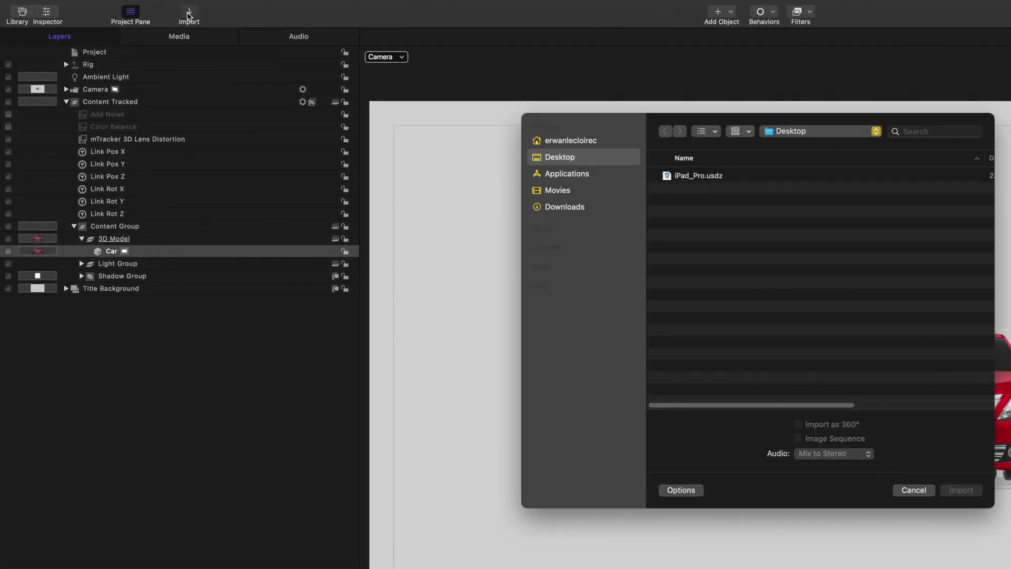
click(705, 179)
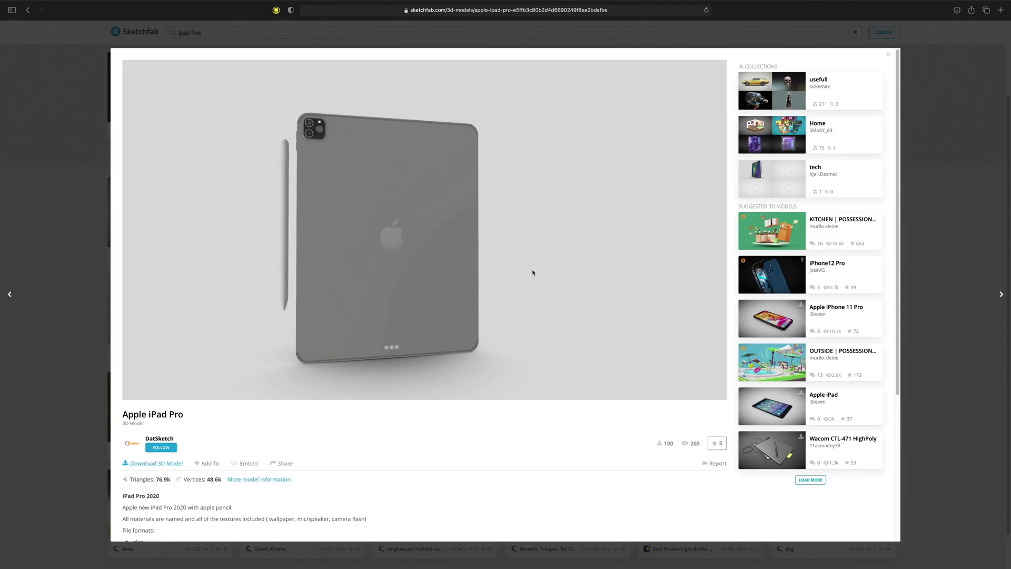
Step: Open the download options of Sketchfab's Apple iPad Pro model and highlight the Augmented Reality Format (USDZ)
click(156, 465)
drag(356, 374, 443, 374)
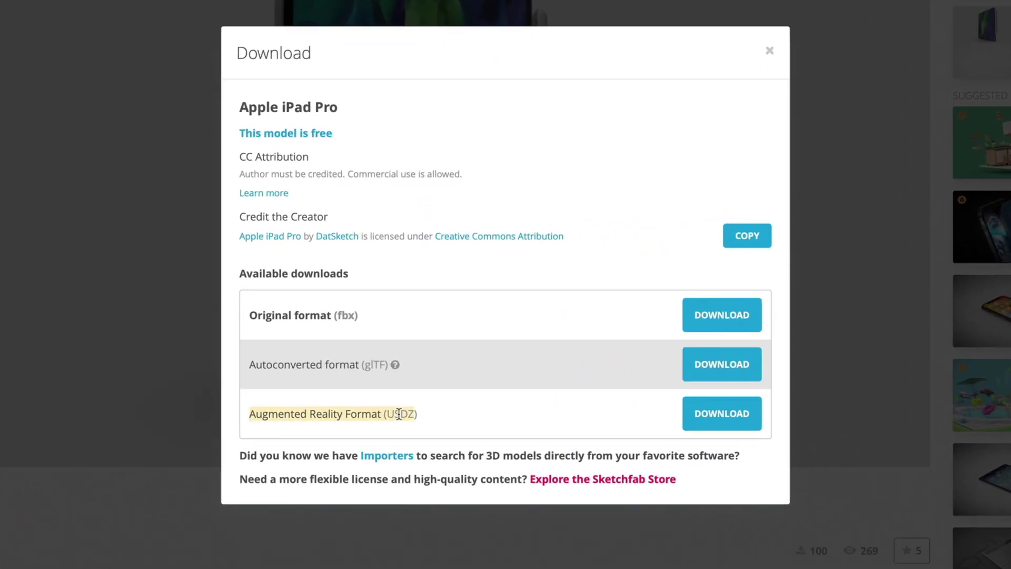
drag(399, 413, 443, 413)
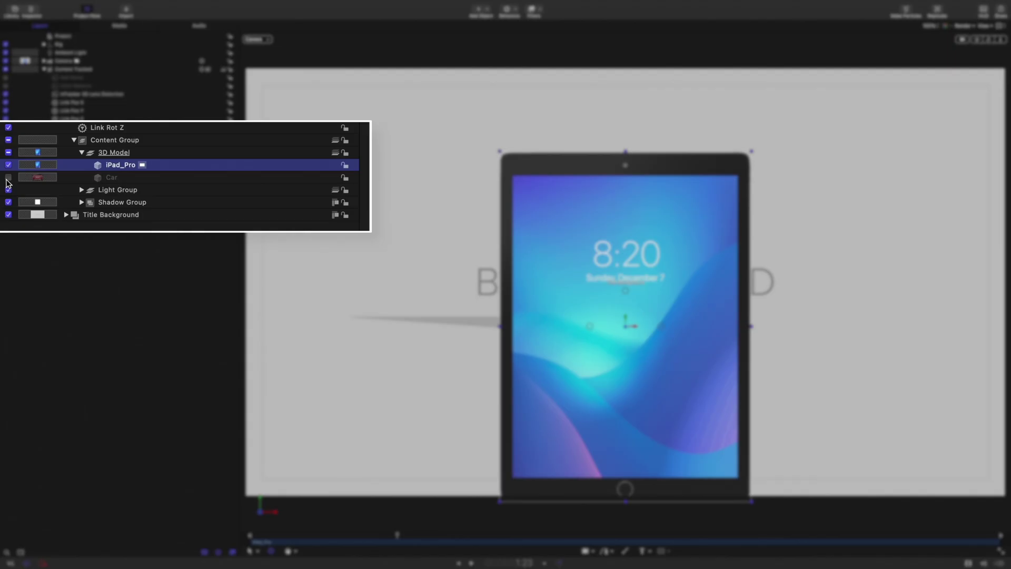
Step: Hide the Shadow Group, keeping the Light Group enabled
click(8, 189)
click(8, 203)
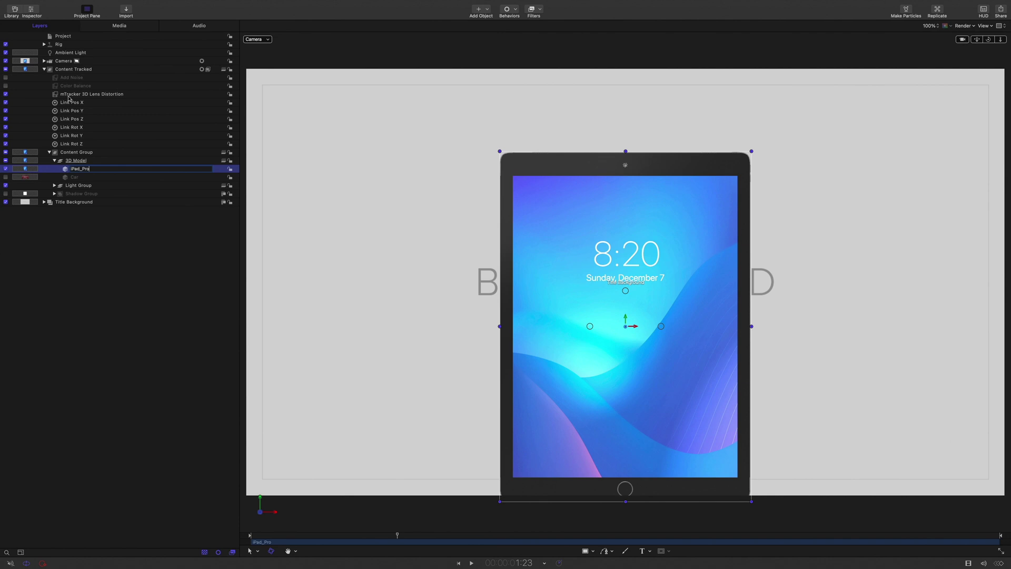
Step: Scale the iPad_Pro model to 56% and set its Y position to 51 px
click(13, 11)
drag(707, 319, 706, 262)
click(153, 32)
click(22, 89)
click(151, 166)
text(56)
key(Return)
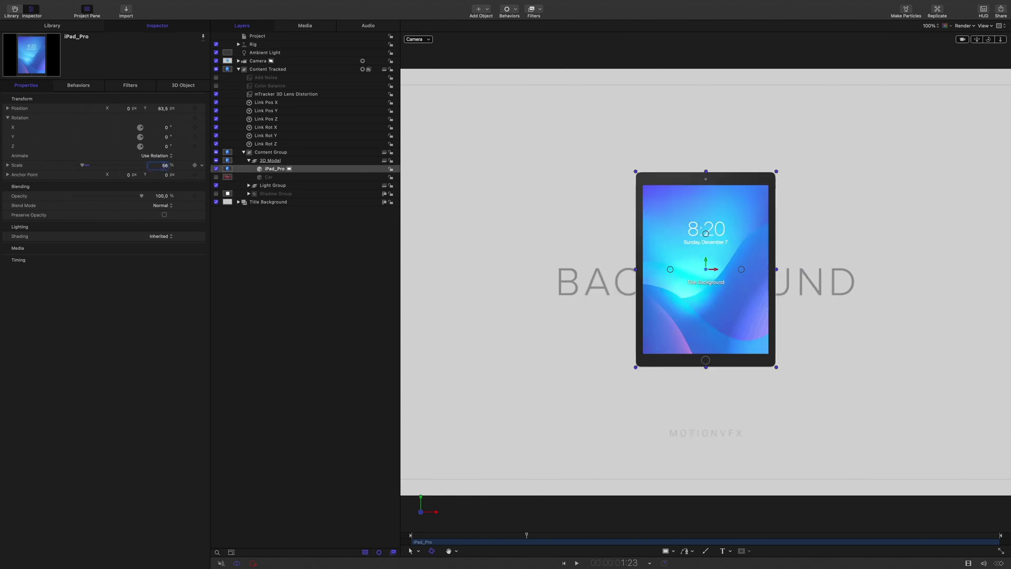
drag(162, 108, 161, 109)
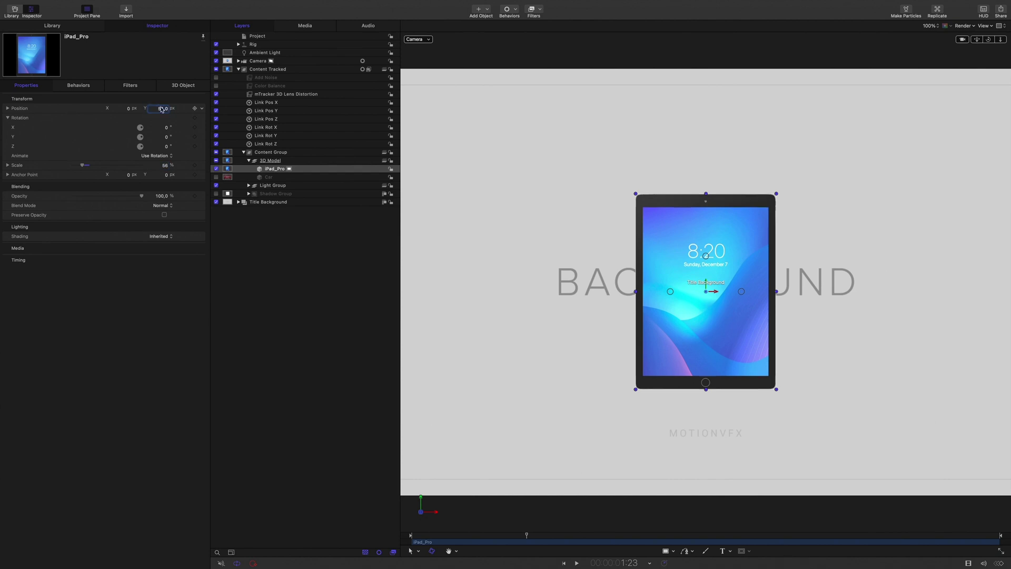
Step: Check the iPad model from different angles in Perspective and return to the Camera view
click(417, 39)
click(448, 66)
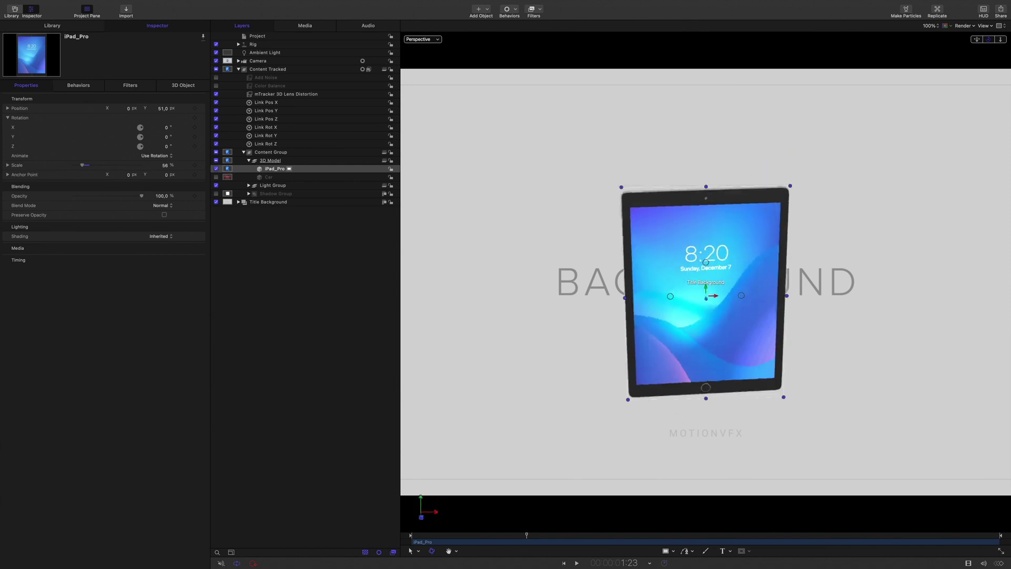
click(437, 39)
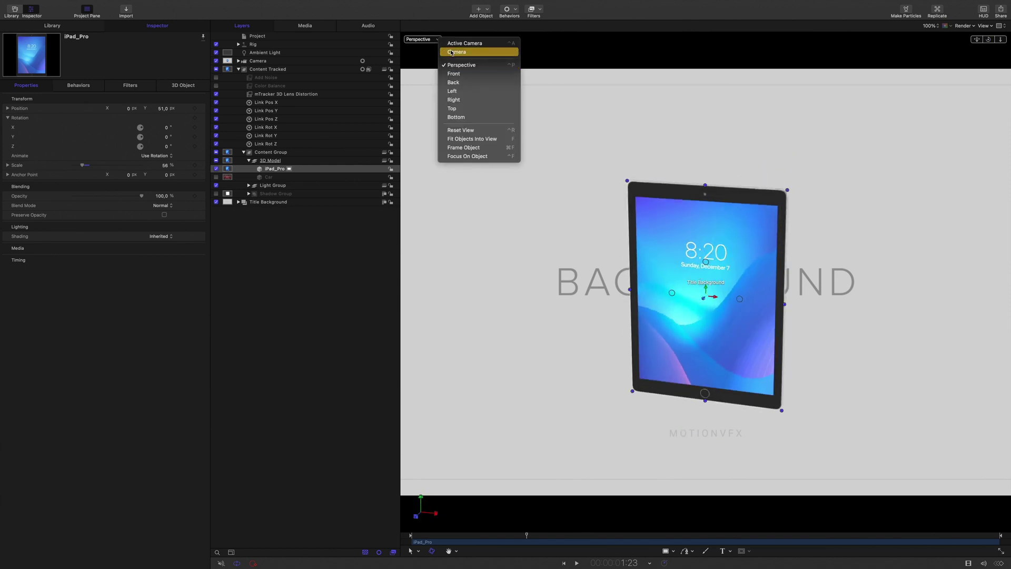
click(452, 52)
Step: Delete the Car layer and the Shadow Group from the Content Group
click(279, 178)
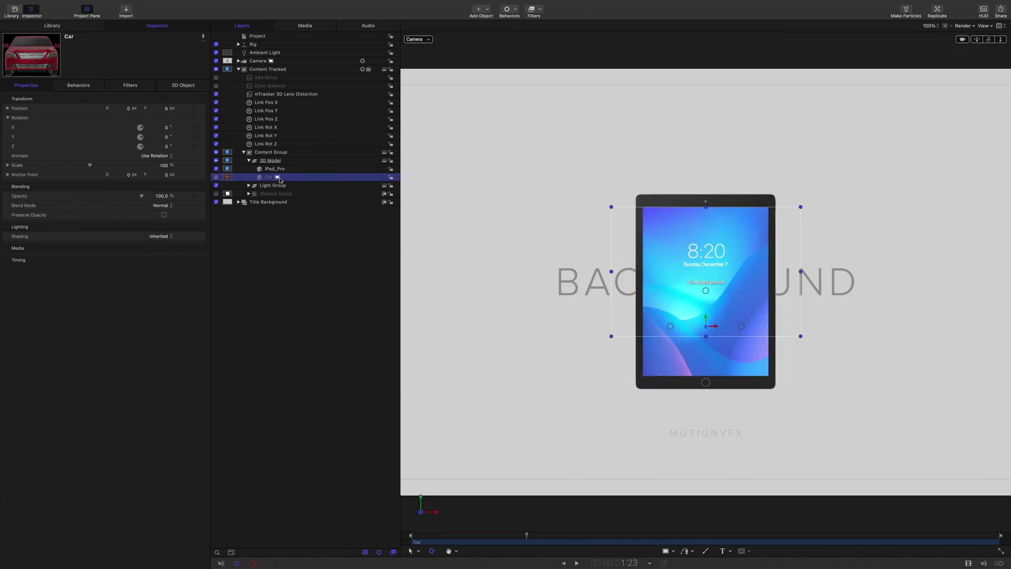
key(Delete)
click(216, 185)
click(248, 185)
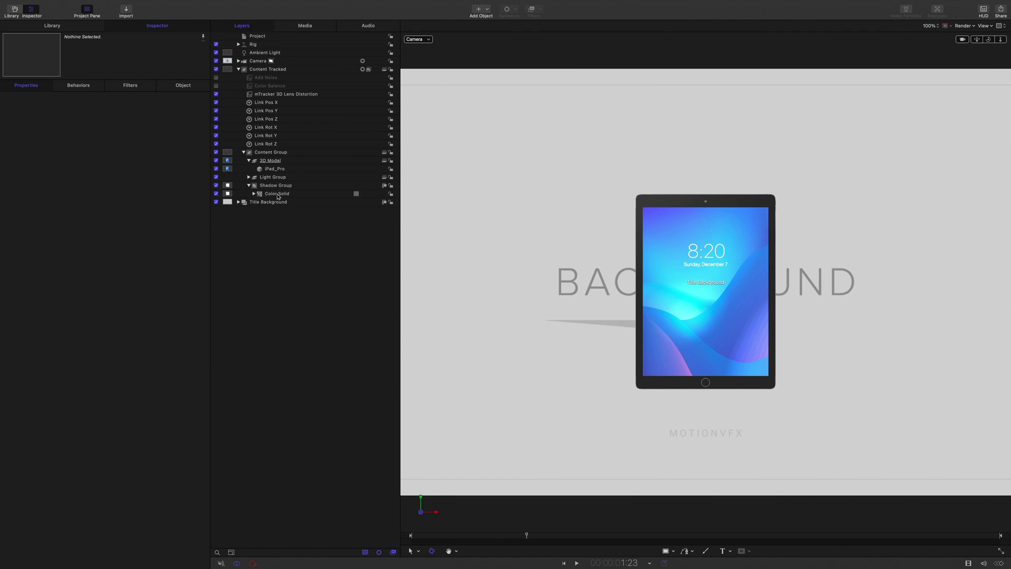
click(274, 194)
click(275, 185)
key(Delete)
Step: Draw a rectangle slightly larger than the iPad around it and place its layer below iPad_Pro in the 3D Model group
click(296, 169)
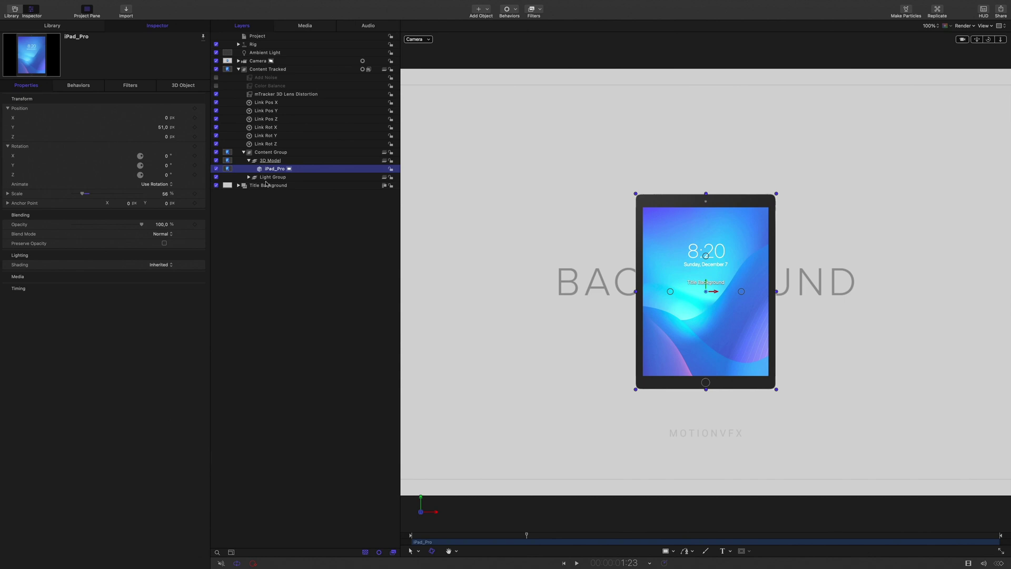
click(672, 552)
click(681, 514)
mouse_move(627, 185)
mouse_down()
mouse_move(747, 276)
mouse_move(784, 398)
mouse_up()
drag(286, 170, 301, 181)
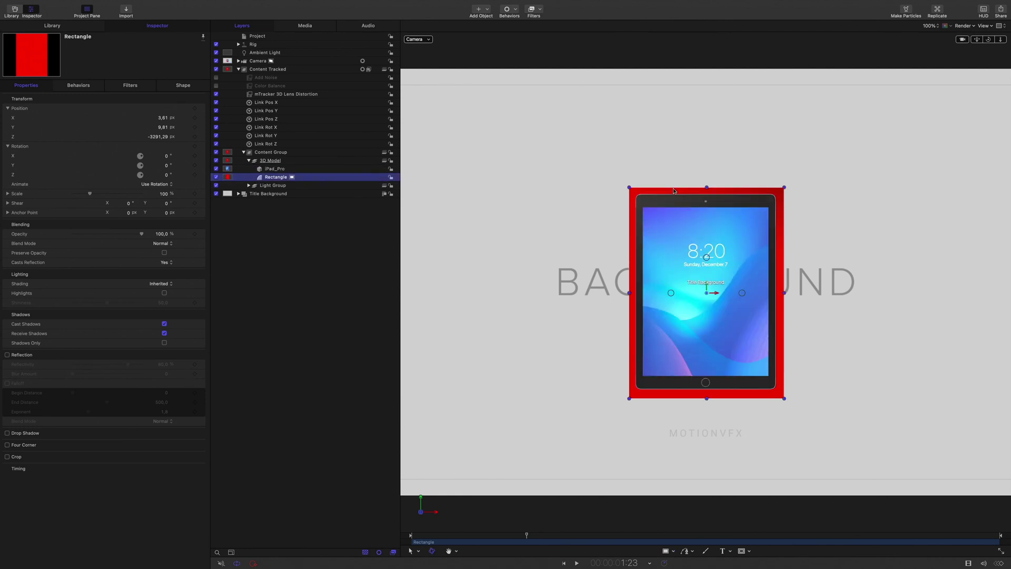
Step: Fill the rectangle with a dark swatch colour and raise its feather to soften the edges
click(183, 85)
click(160, 136)
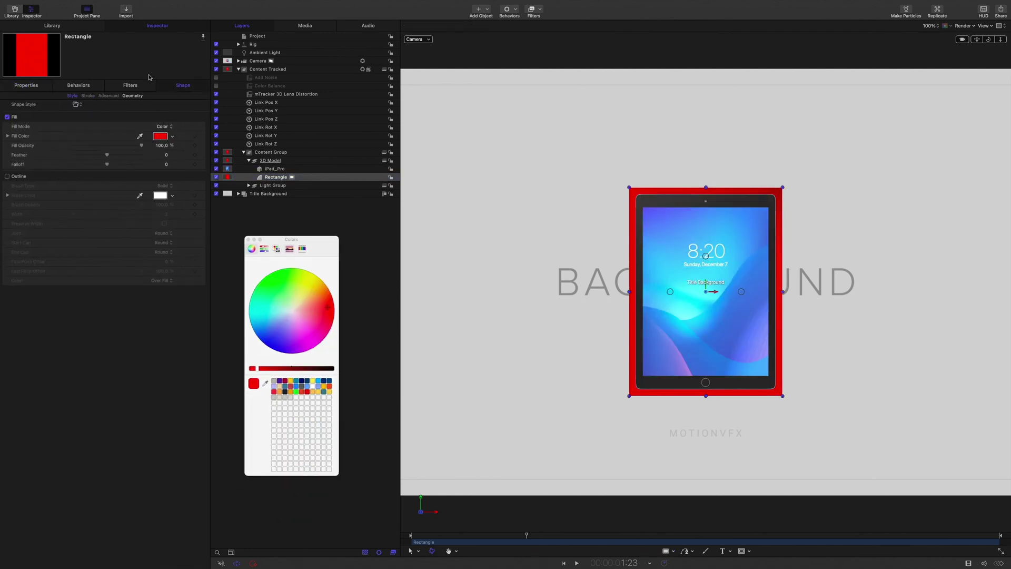
click(285, 392)
click(248, 239)
mouse_move(107, 155)
mouse_down()
mouse_move(120, 154)
mouse_move(92, 157)
mouse_move(116, 149)
mouse_up()
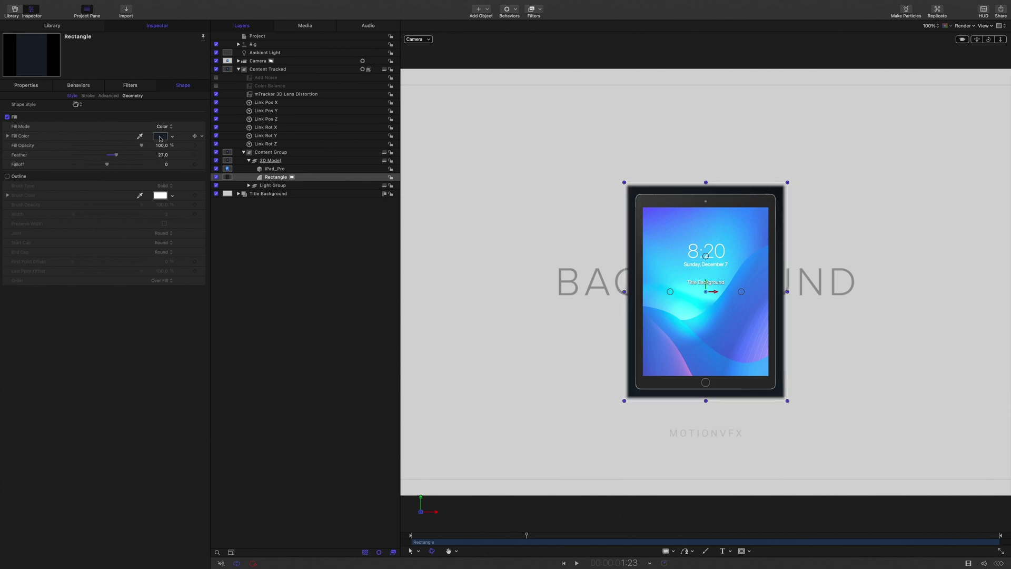
drag(119, 157, 142, 152)
Step: Set the rectangle's X, Y and Z positions to 0
click(26, 85)
double_click(159, 137)
text(0)
double_click(162, 127)
text(0)
double_click(162, 118)
text(0)
Step: Scale the rectangle down to 26% and set its Y position to 47 px, centring it behind the iPad
drag(91, 195, 78, 196)
click(274, 169)
click(276, 177)
drag(165, 127, 166, 103)
drag(77, 195, 75, 197)
Step: Check the iPad and its blurred shadow rectangle in Perspective and return to the Camera view
click(418, 39)
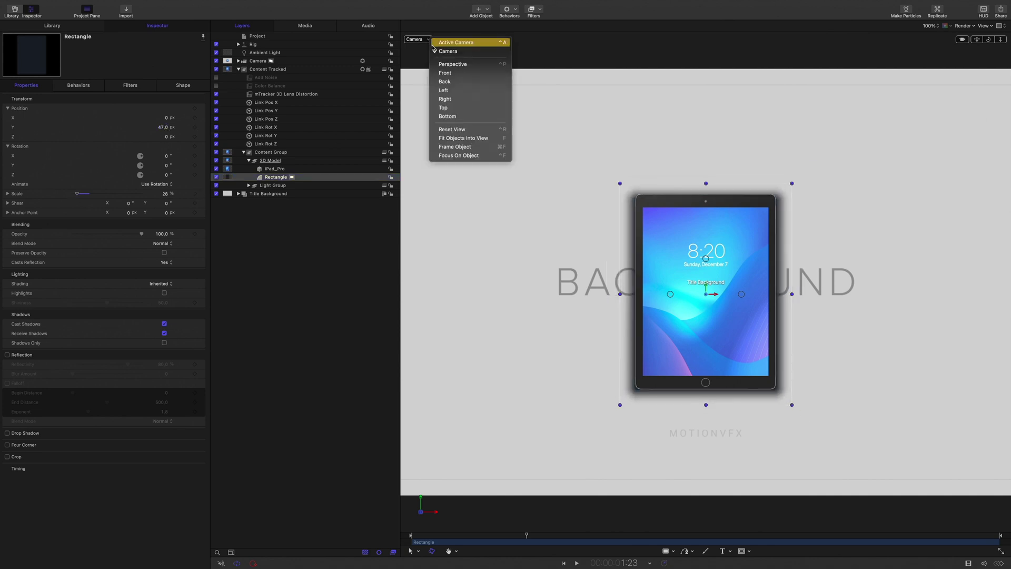
click(470, 64)
mouse_move(989, 40)
mouse_down()
mouse_move(925, 42)
mouse_move(997, 43)
mouse_move(995, 71)
mouse_move(990, 40)
mouse_up()
click(438, 39)
click(460, 52)
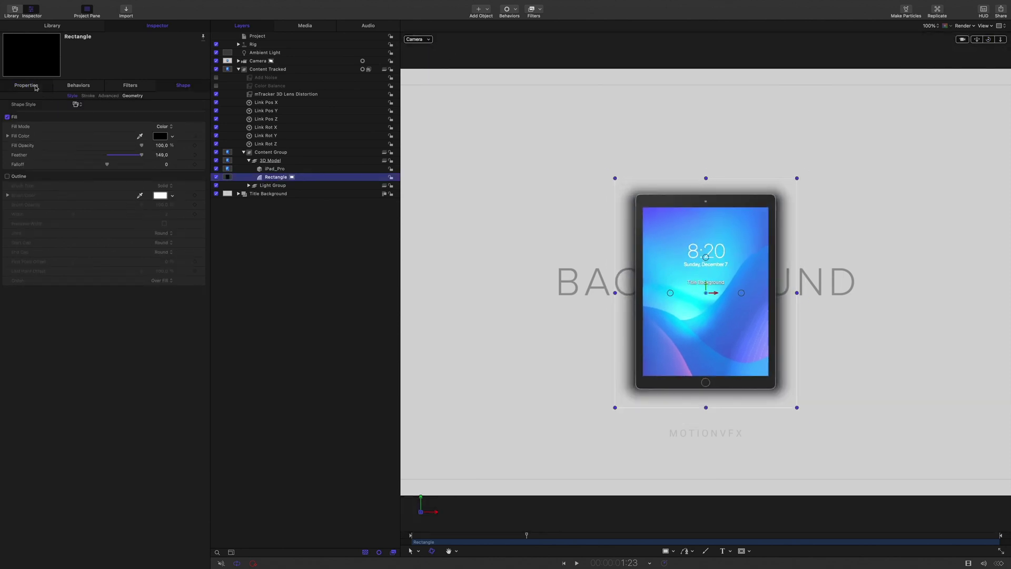
Step: Publish the rectangle's Position, Scale and Opacity parameters
click(26, 85)
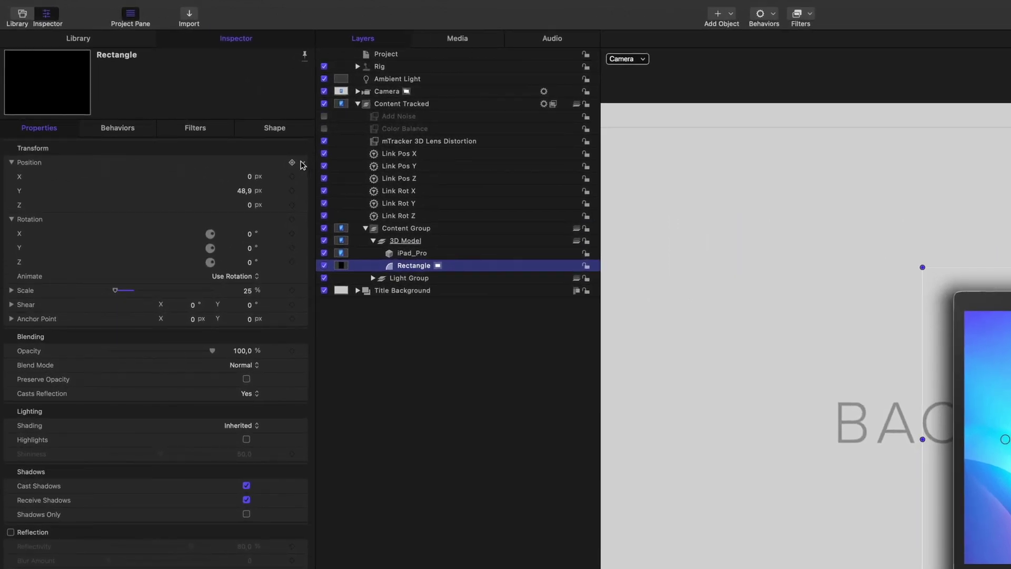
click(303, 163)
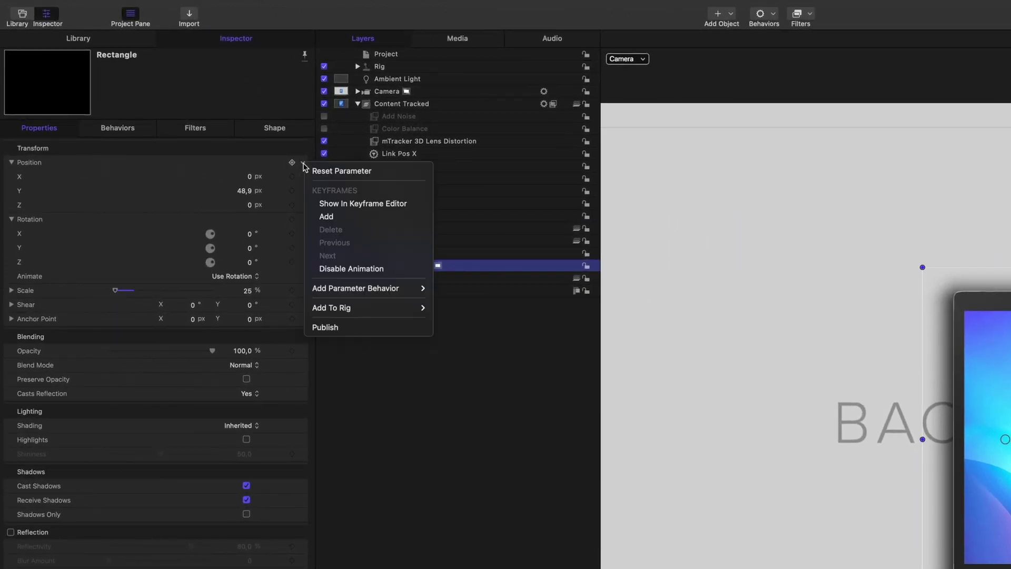
click(344, 324)
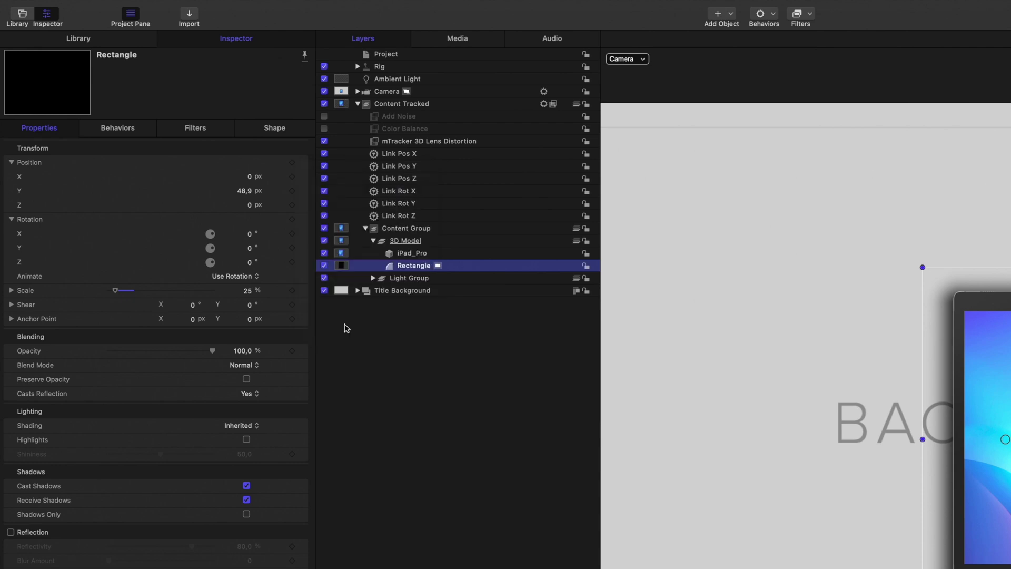
click(304, 292)
click(340, 457)
click(302, 352)
click(339, 519)
Step: Examine the project's published parameters, including the rectangle's Position, Scale and Opacity controls
click(276, 36)
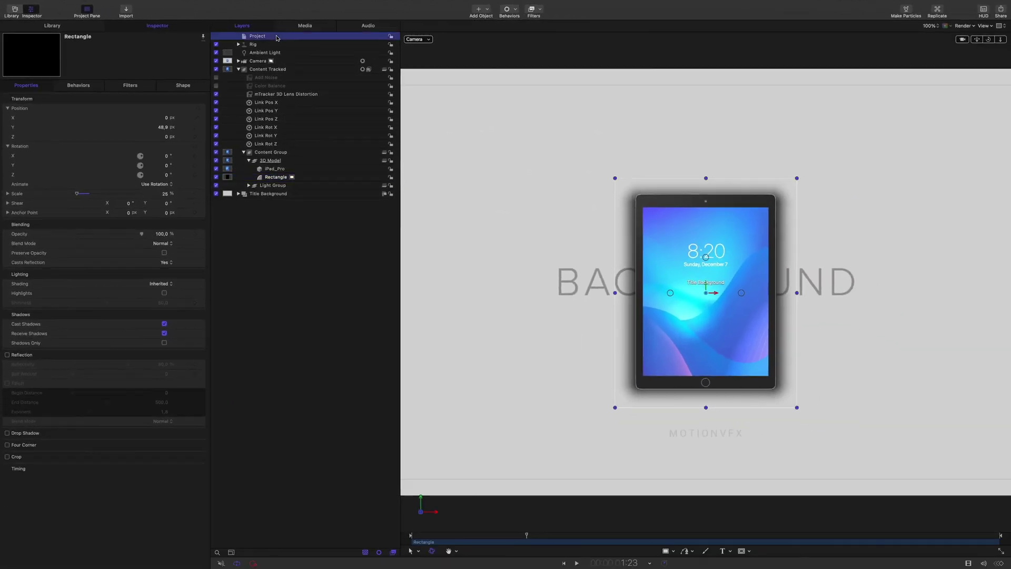
click(170, 84)
scroll(109, 219, down, 10)
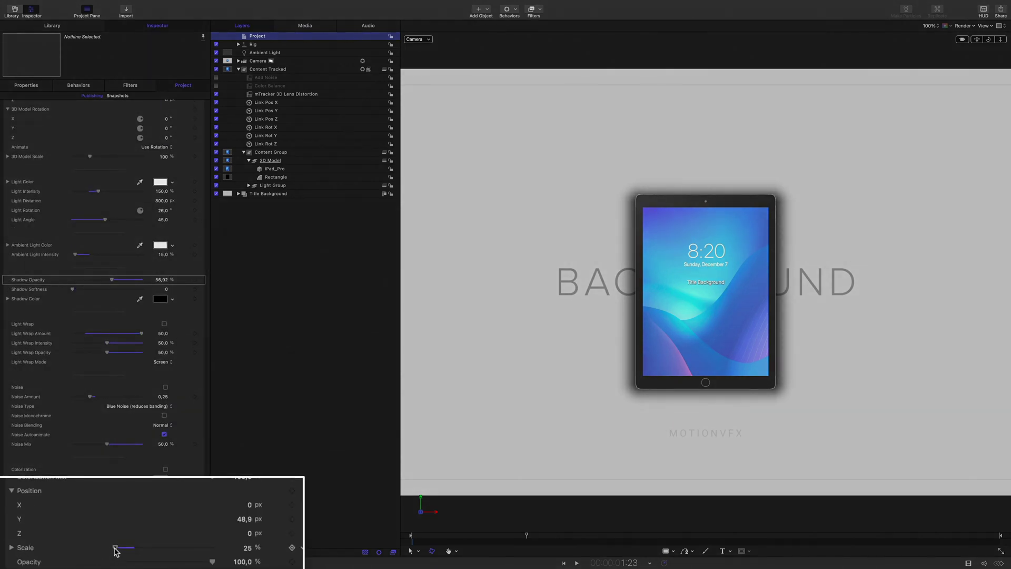
mouse_move(115, 550)
mouse_down()
mouse_move(131, 548)
mouse_move(117, 553)
mouse_up()
scroll(52, 211, up, 5)
click(30, 89)
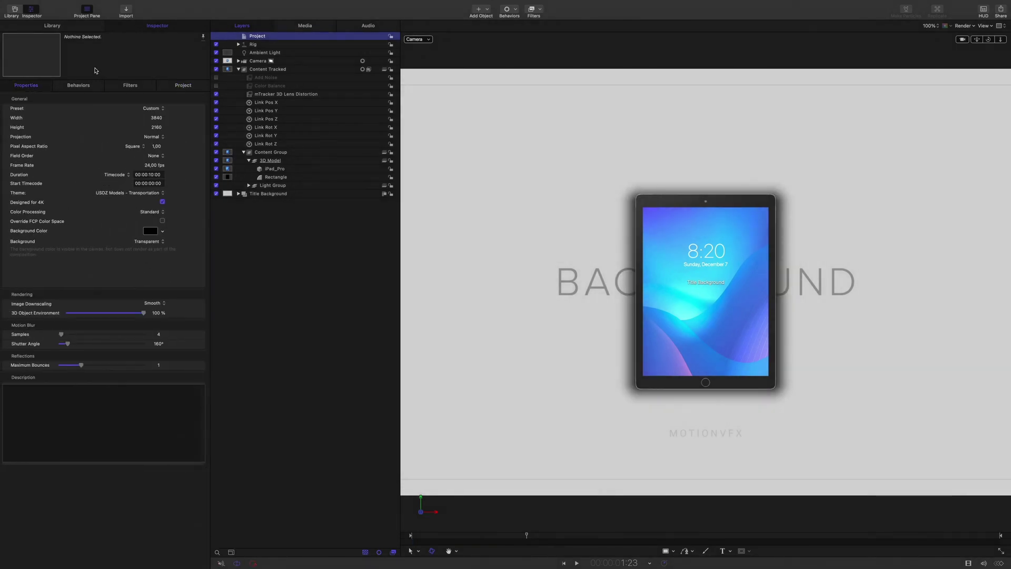
Step: Start saving the project as a new title template in the mTracker 3D category
click(54, 5)
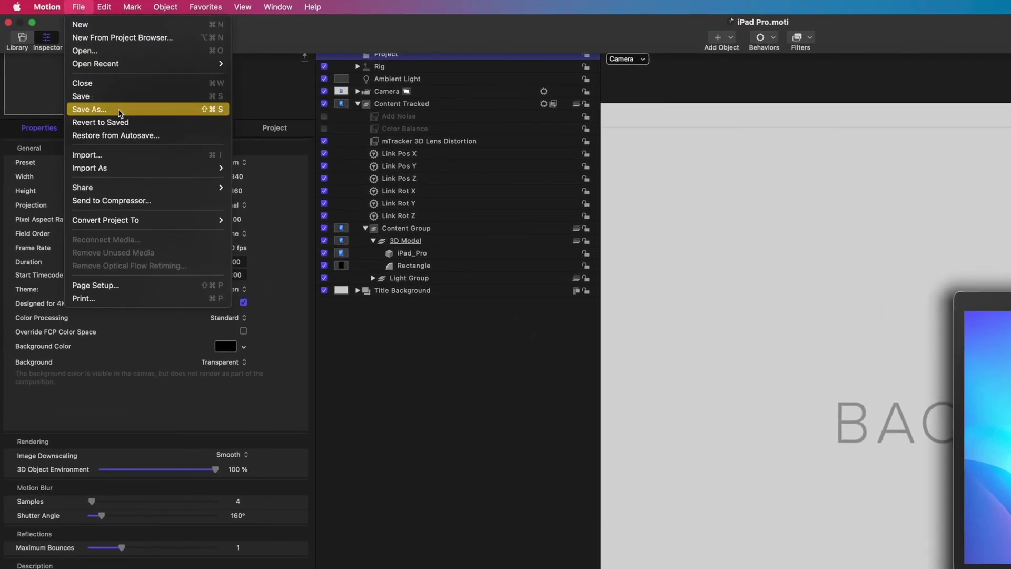
click(120, 111)
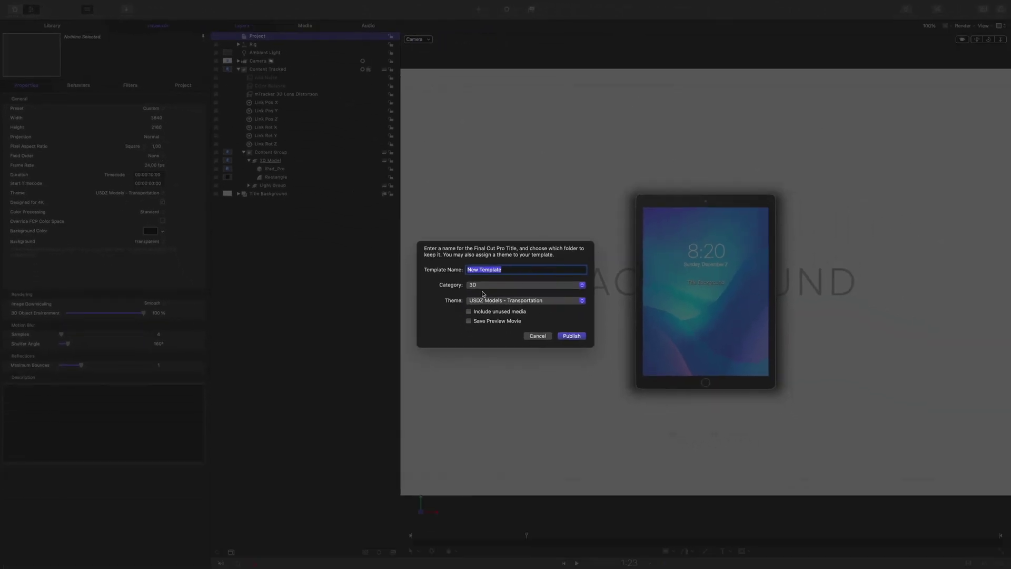
click(753, 407)
scroll(530, 490, down, 15)
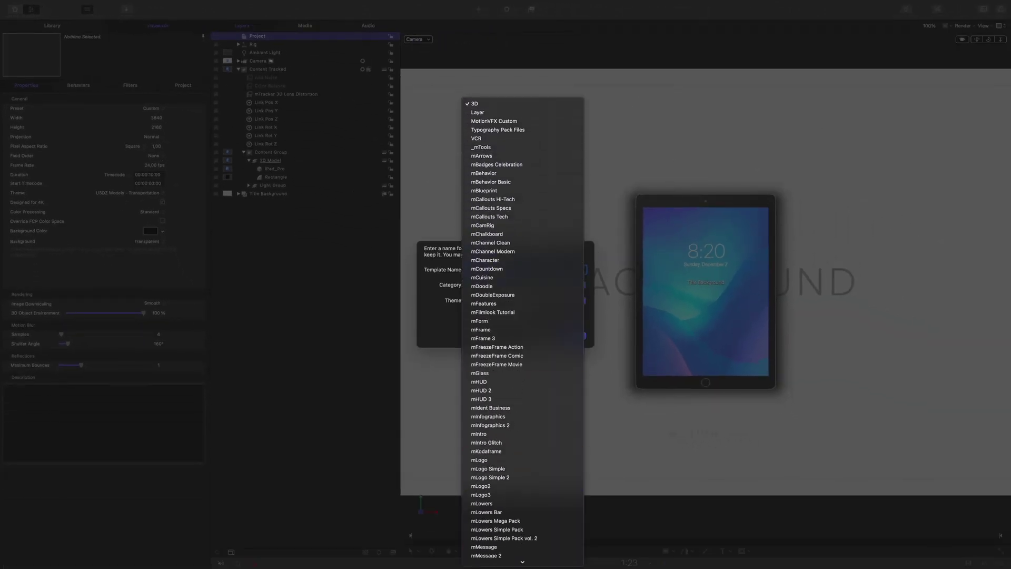
click(526, 469)
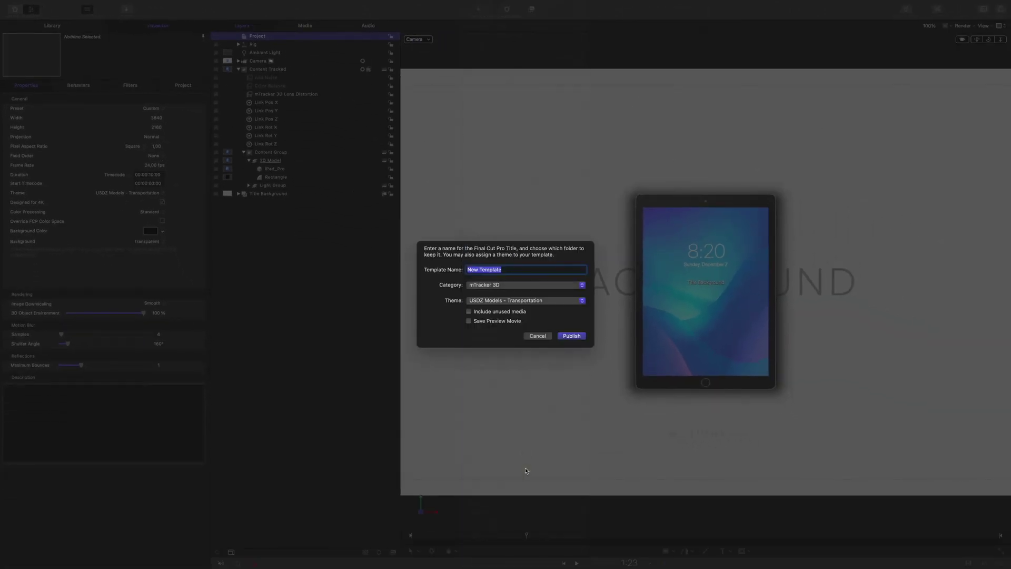
Step: Create the theme USDZ Models - Electronics, name the template iPad Pro, and publish it with a preview movie
click(495, 302)
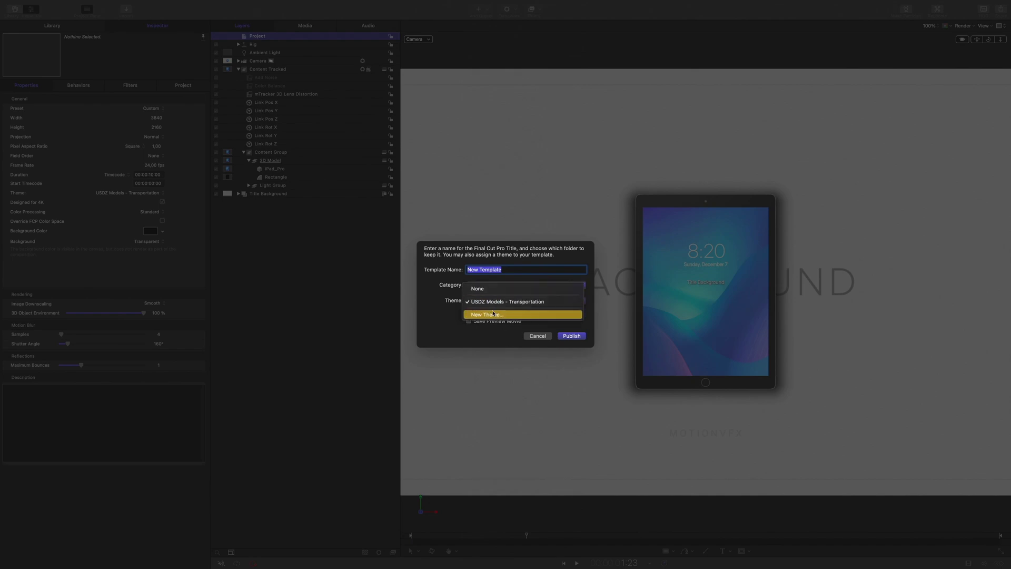
click(494, 314)
text(USDZ Models - Electronics)
click(530, 183)
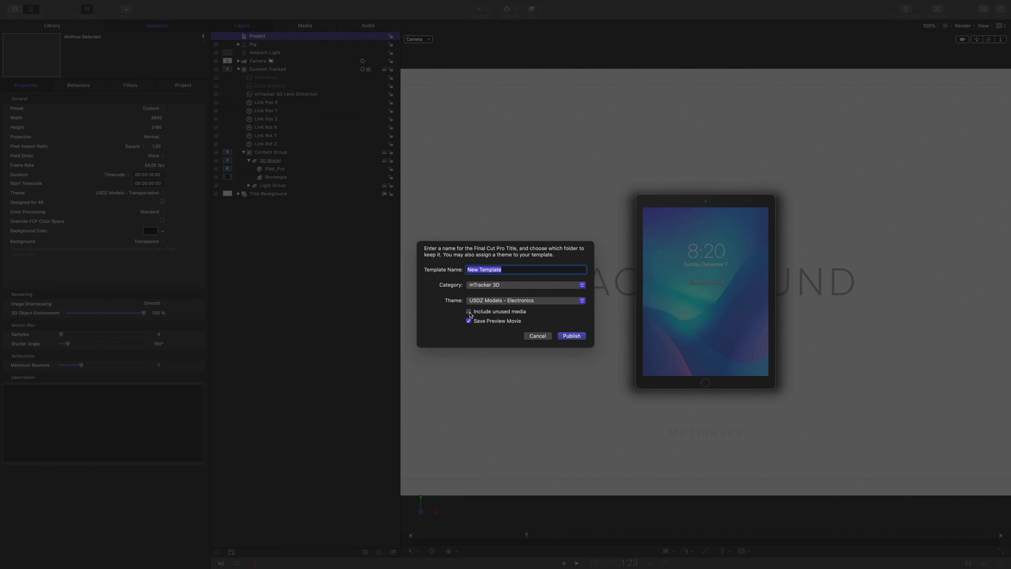
key(BackSpace)
click(572, 337)
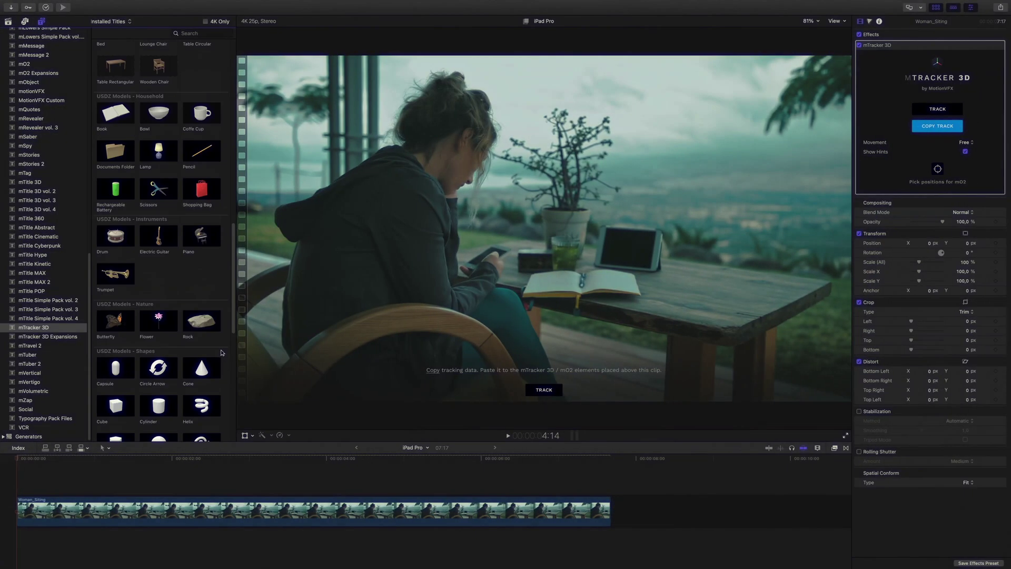
Step: In Final Cut Pro, place the iPad Pro title from USDZ Models - Electronics above the Woman_Siting clip, starting at the timeline's beginning
scroll(223, 352, up, 1)
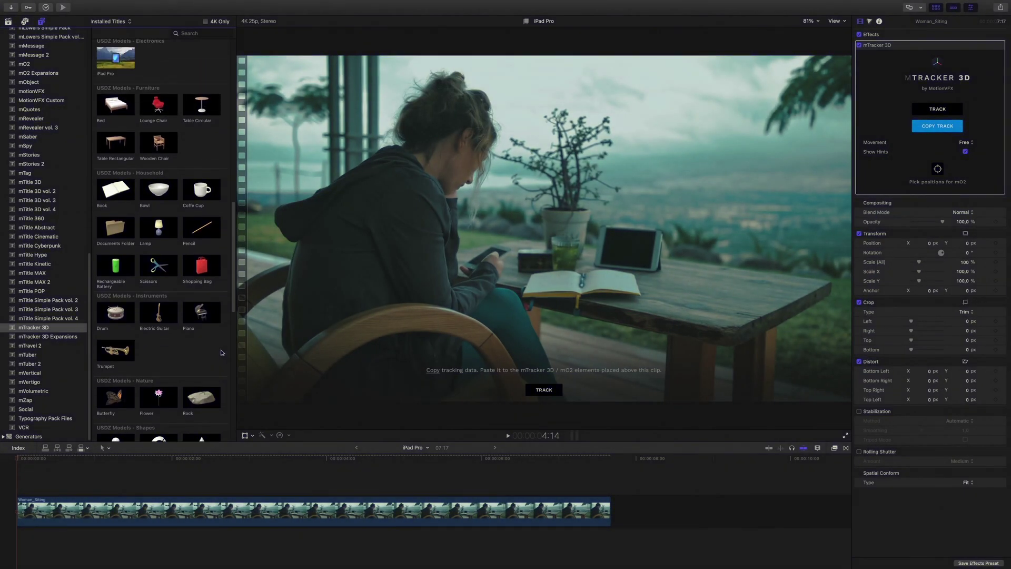
scroll(222, 352, up, 5)
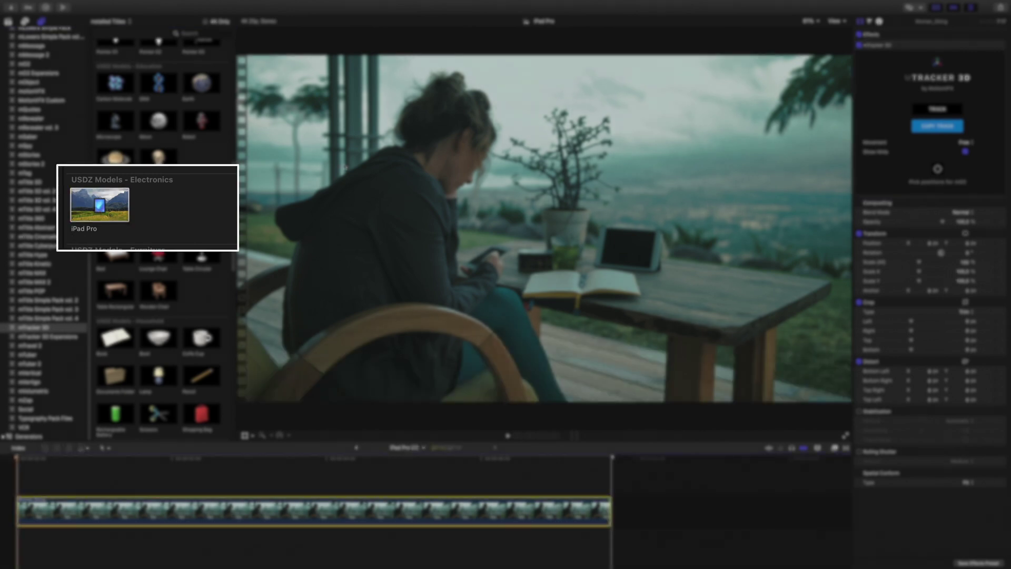
drag(114, 205, 24, 489)
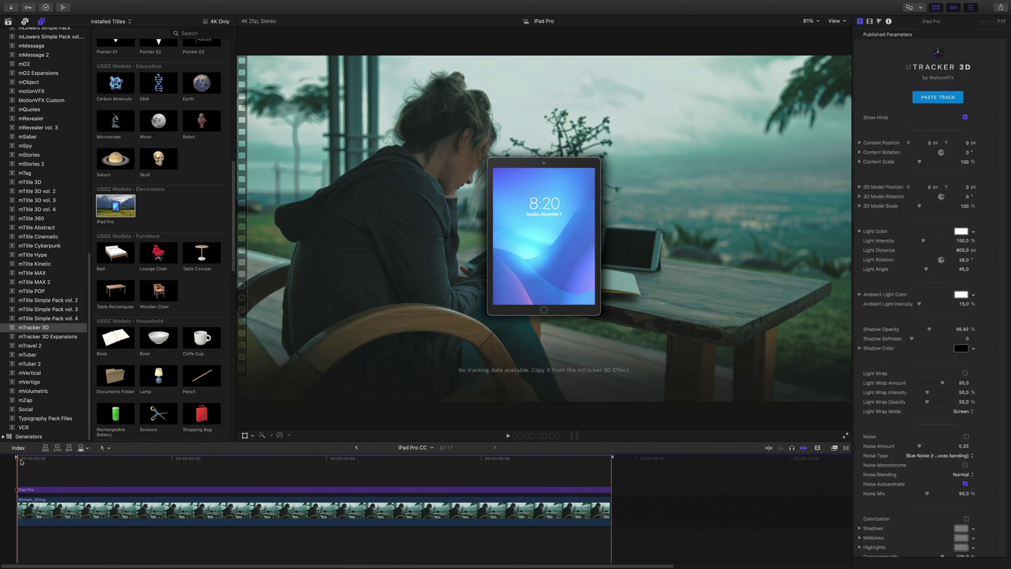
Step: Copy the mTracker 3D tracking data from the Woman_Siting clip and paste it into the iPad Pro title
click(183, 510)
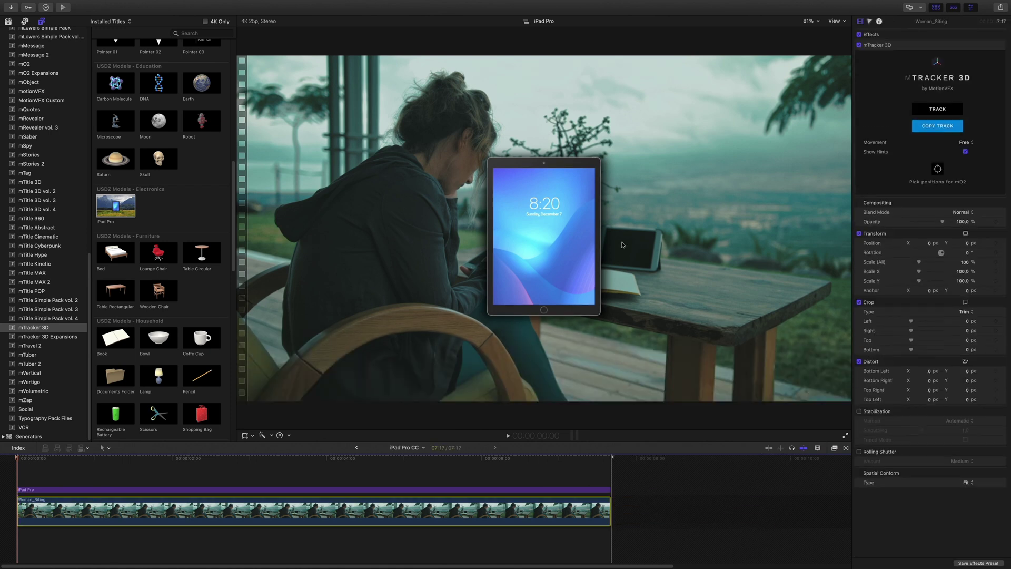
click(942, 127)
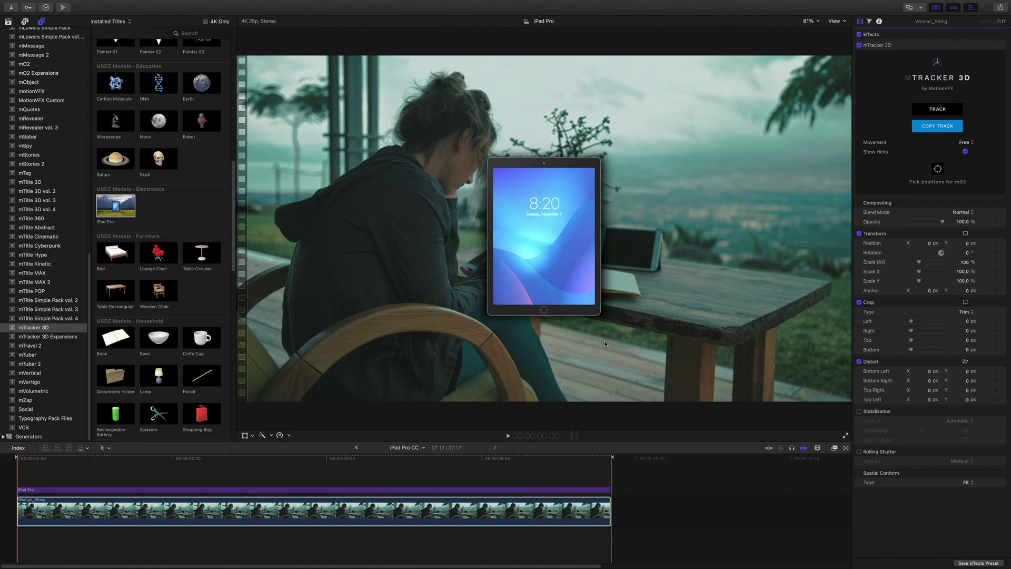
click(400, 490)
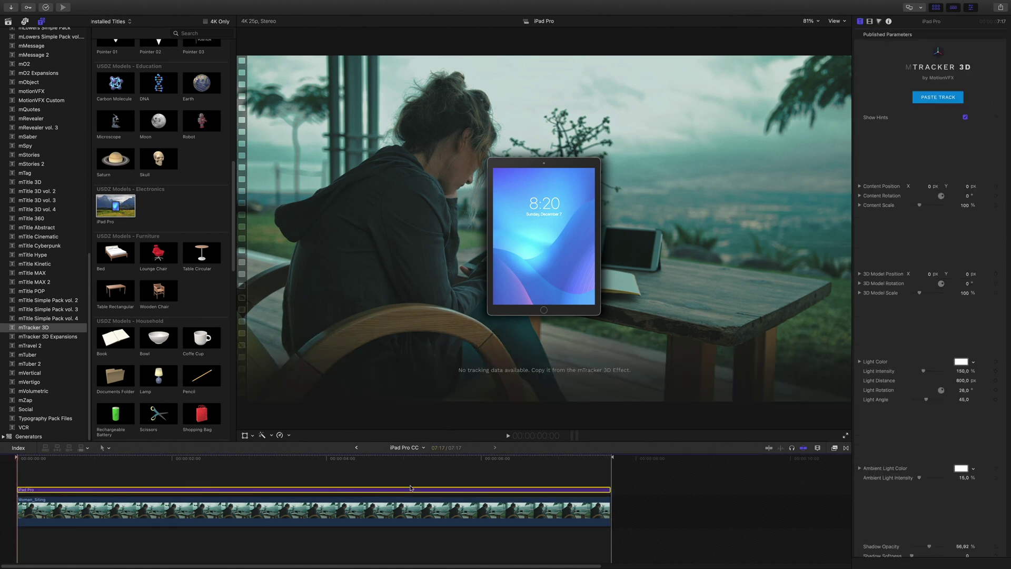
click(938, 98)
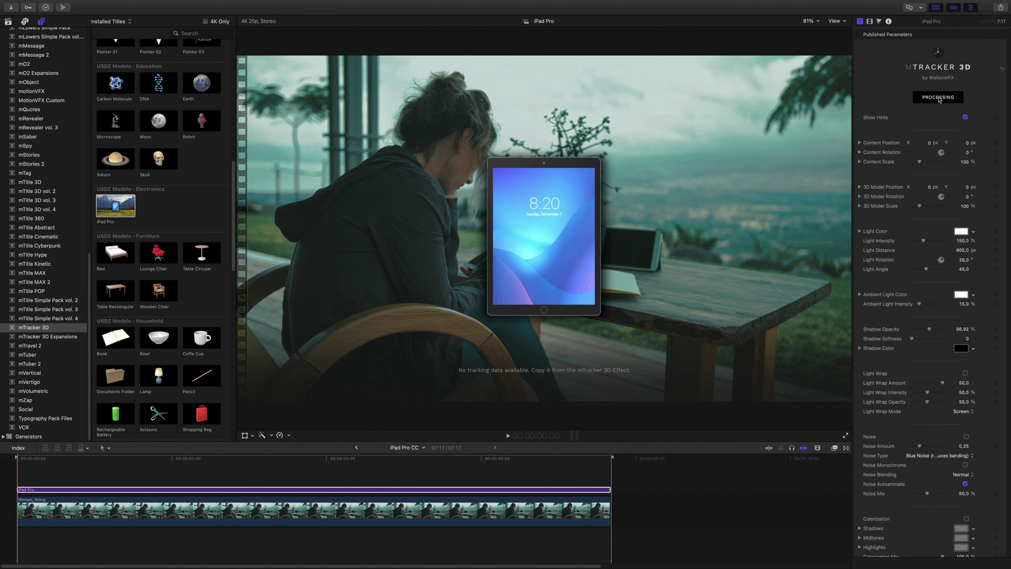
Step: Pick a tracked position on the tabletop beside the open book as the iPad's placement point
click(501, 200)
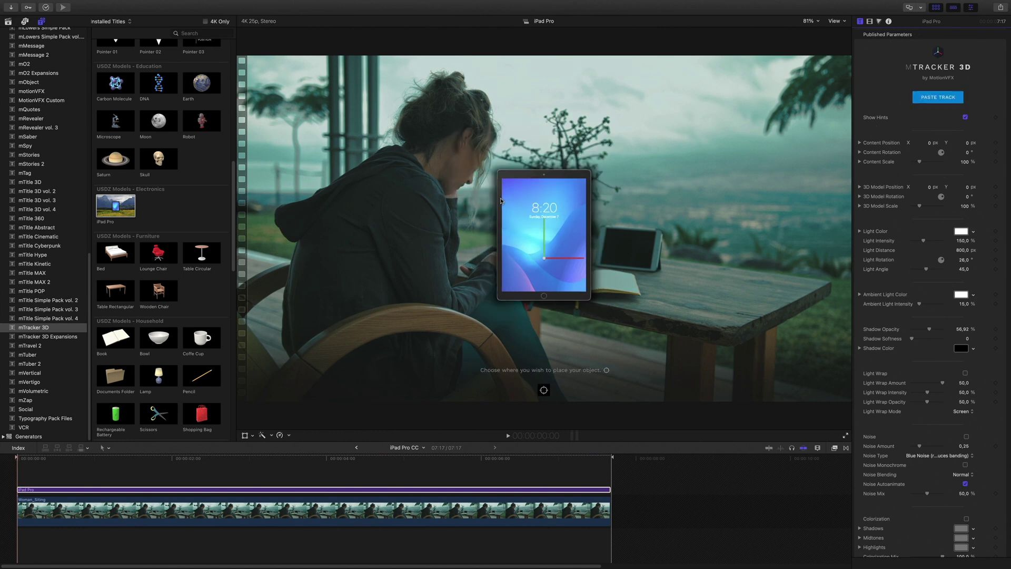
click(544, 390)
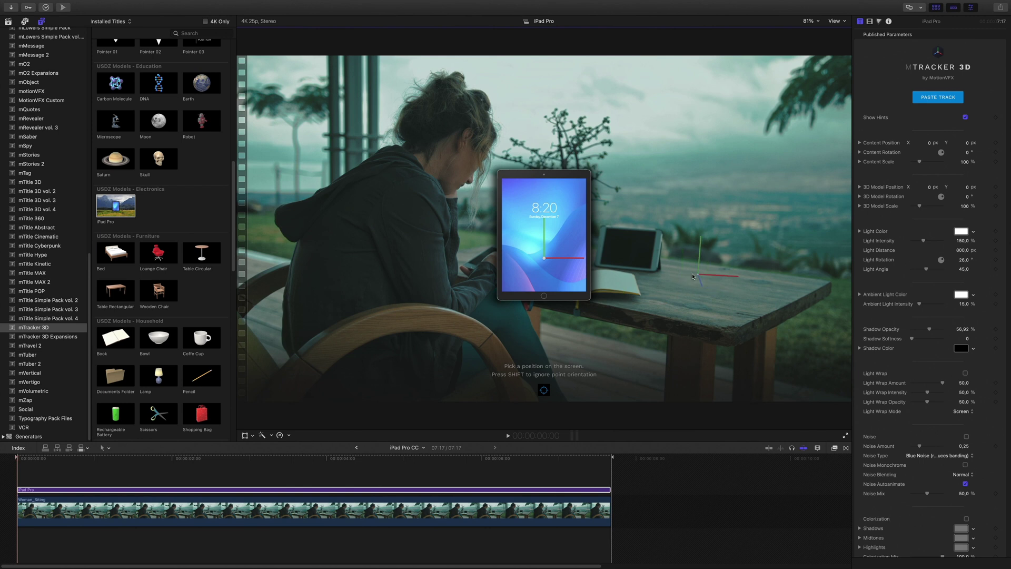
click(697, 289)
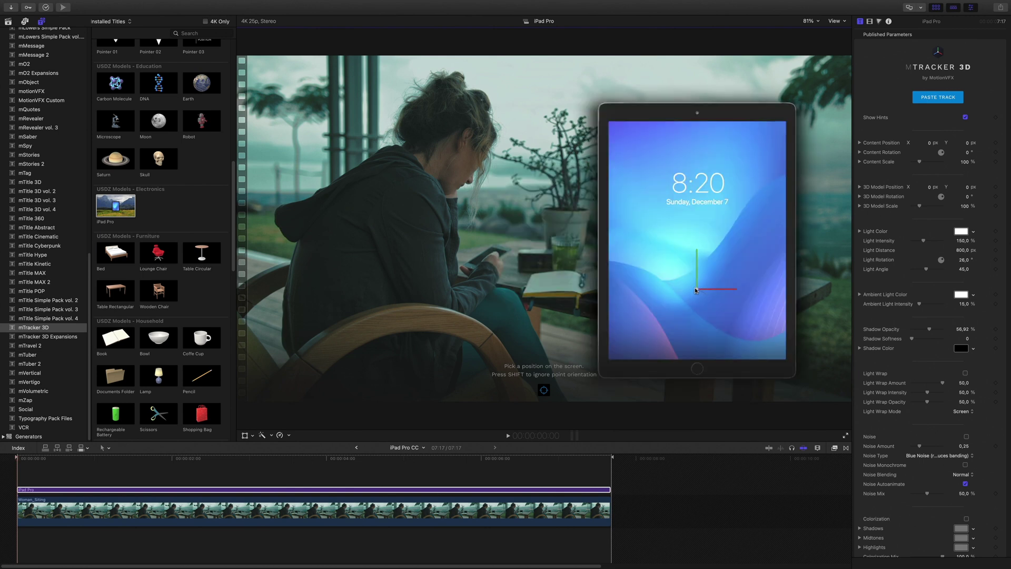
Step: Set the iPad's Content Rotation X to -90° and its Content Scale to 30%
click(859, 153)
click(963, 162)
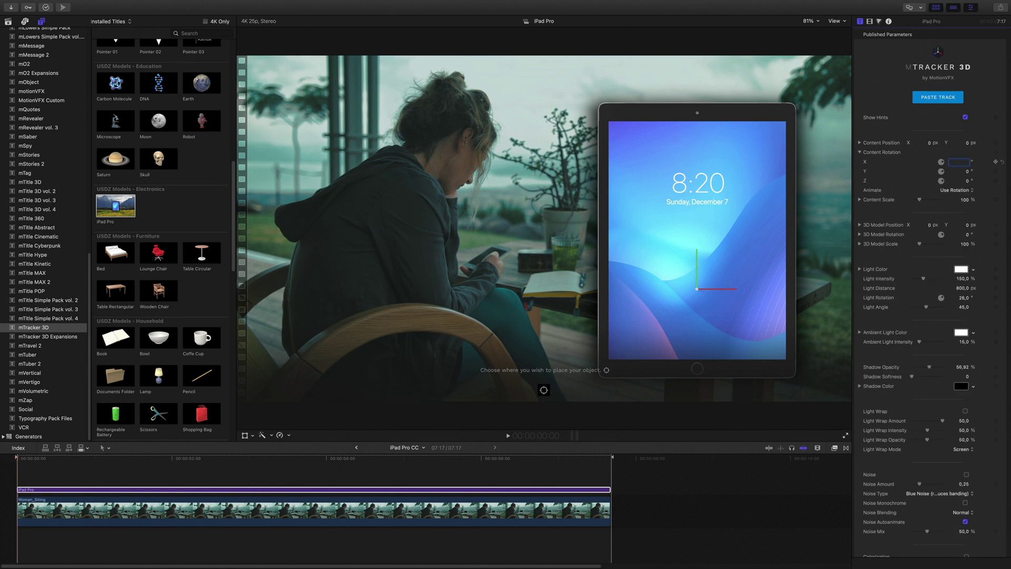
text(-90)
key(Return)
click(964, 201)
text(30)
key(Return)
Step: Refine the content to rotation X -87° and Y -7°, scale 35%, and position X 0.1 px and Z 0.99 px
click(860, 200)
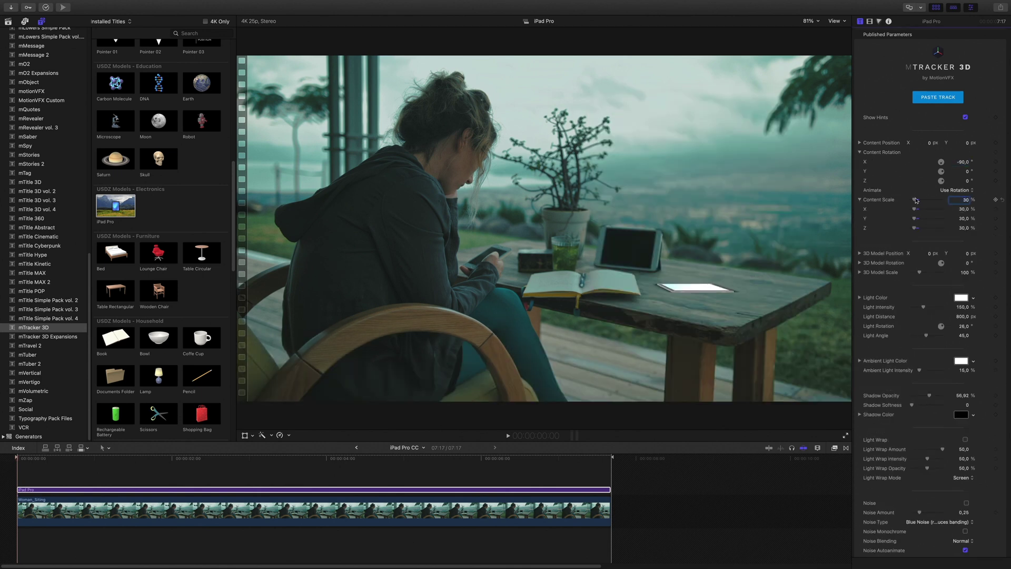
click(859, 199)
click(964, 162)
text(-87)
key(Return)
mouse_move(965, 171)
mouse_down()
mouse_move(968, 155)
mouse_move(971, 169)
mouse_up()
click(859, 143)
Step: Reduce Light Intensity and Ambient Light Intensity to 0% and Light Angle to 5
drag(927, 336, 910, 308)
drag(920, 371, 895, 373)
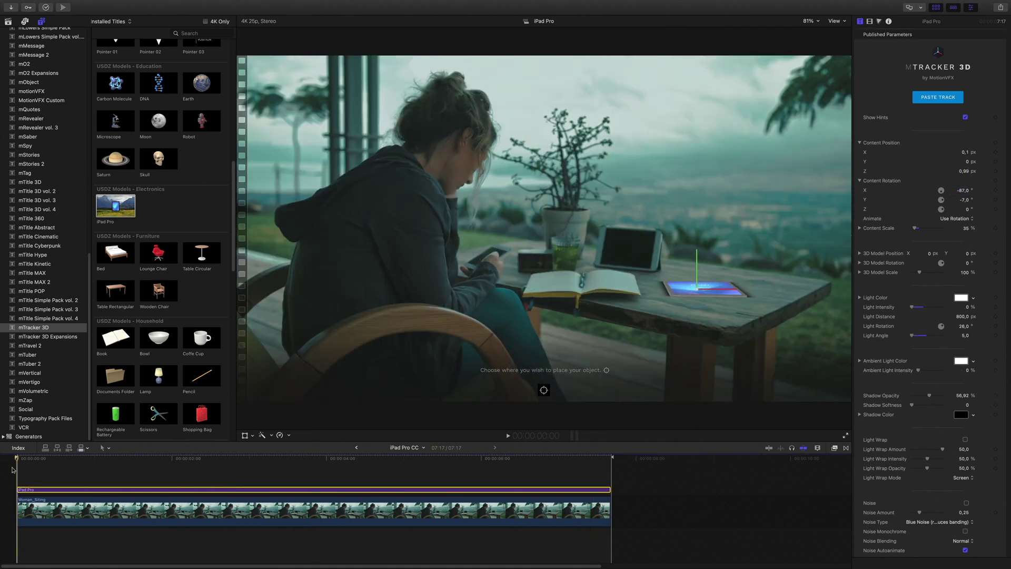
Step: Fine-tune the iPad's tilt on the table by setting Content Rotation X to -86° and then -85°
scroll(959, 163, down, 5)
scroll(961, 158, up, 4)
text(-86)
key(Return)
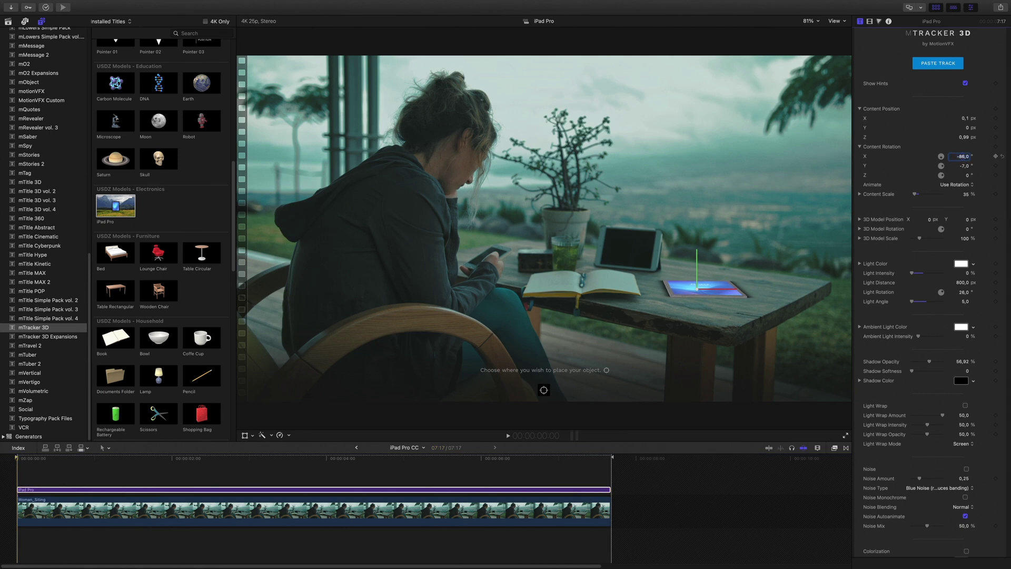
text(-85)
key(Return)
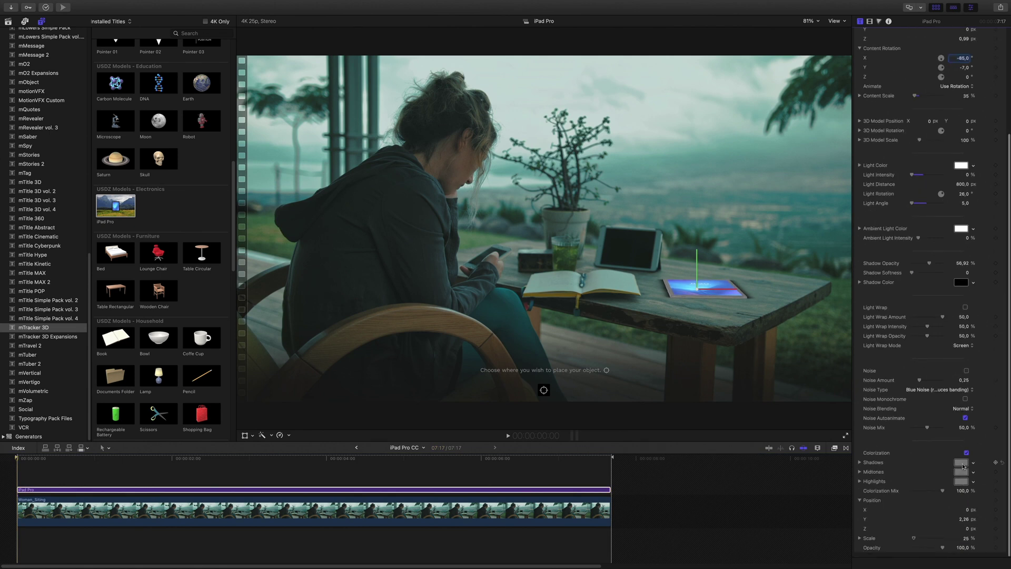
Step: Enable Colorization on the iPad title and darken its Shadows and Midtones colours to dark grey
click(961, 462)
drag(966, 144, 985, 144)
click(926, 4)
click(962, 472)
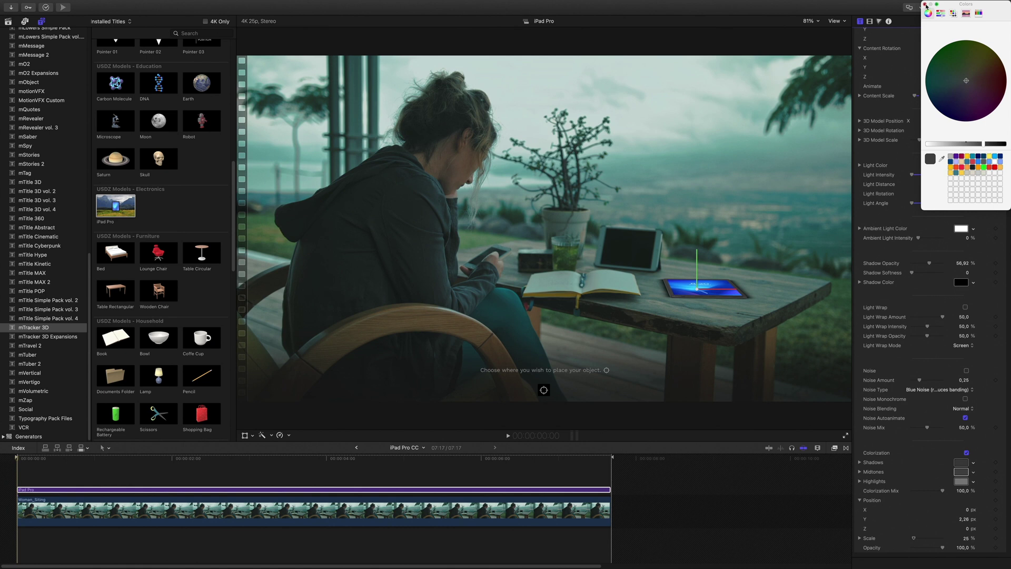
click(925, 5)
Step: Adjust the shadow rectangle to 45.44% opacity, 24% scale, and position X -0.4 px and Y 0.86 px
drag(943, 548, 934, 548)
drag(996, 498, 995, 509)
drag(944, 554, 932, 557)
click(976, 540)
text(24)
key(Return)
drag(990, 511, 992, 497)
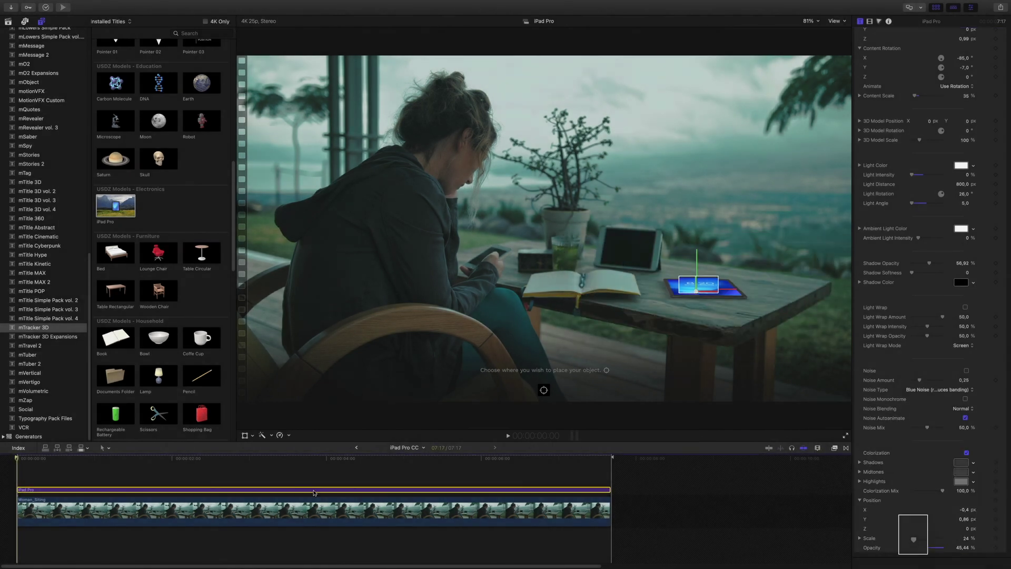
Step: Add a Color Wheels correction to the iPad Pro title through the Master saturation control
click(880, 21)
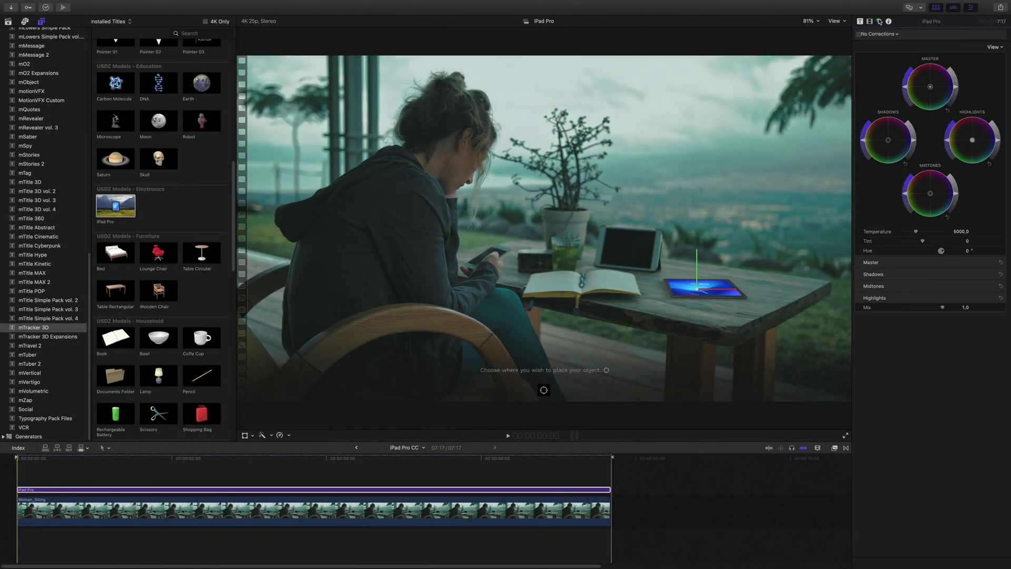
click(905, 88)
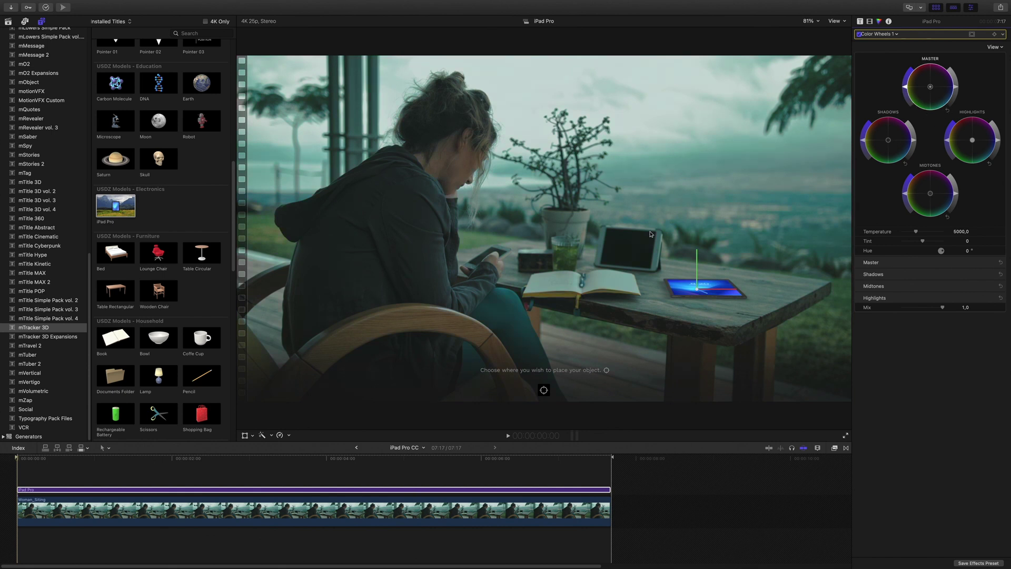
Step: Turn the iPad Pro title into a compound clip named iPad Pro Sat and open its color correction controls
right_click(385, 490)
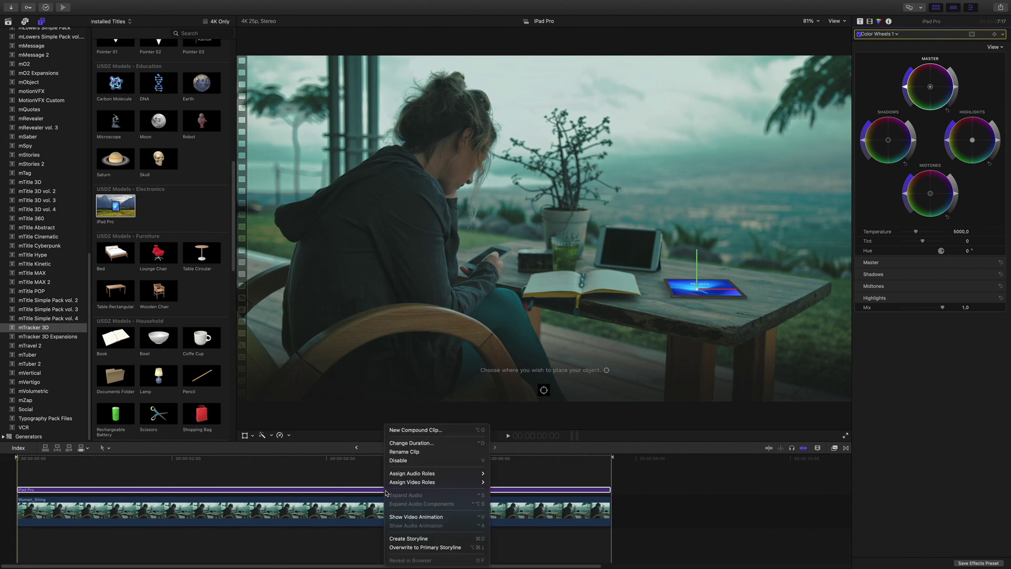
click(410, 430)
key(Right)
key(BackSpace)
key(BackSpace)
key(Return)
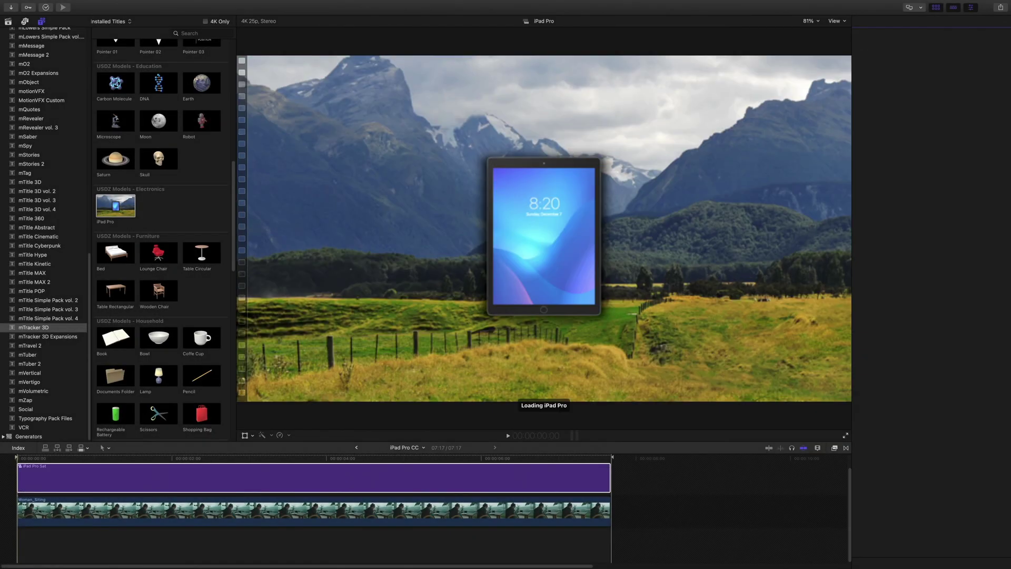
key(super+6)
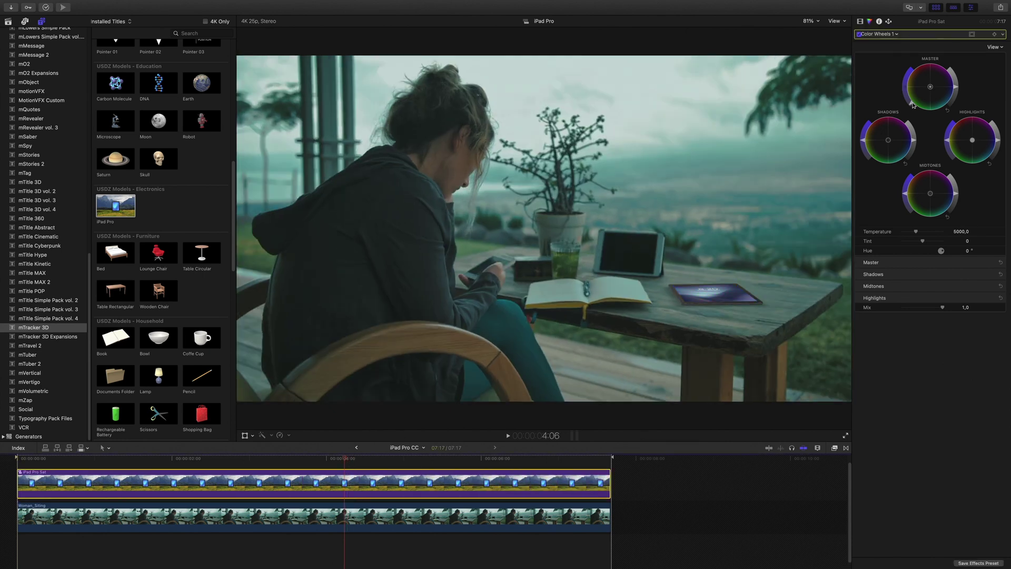
Step: Adjust the Master wheel on the iPad Pro Sat clip and add Hue/Saturation Curves, tuning Hue vs Sat at the sampled iPad screen colour
drag(930, 86, 925, 100)
click(878, 34)
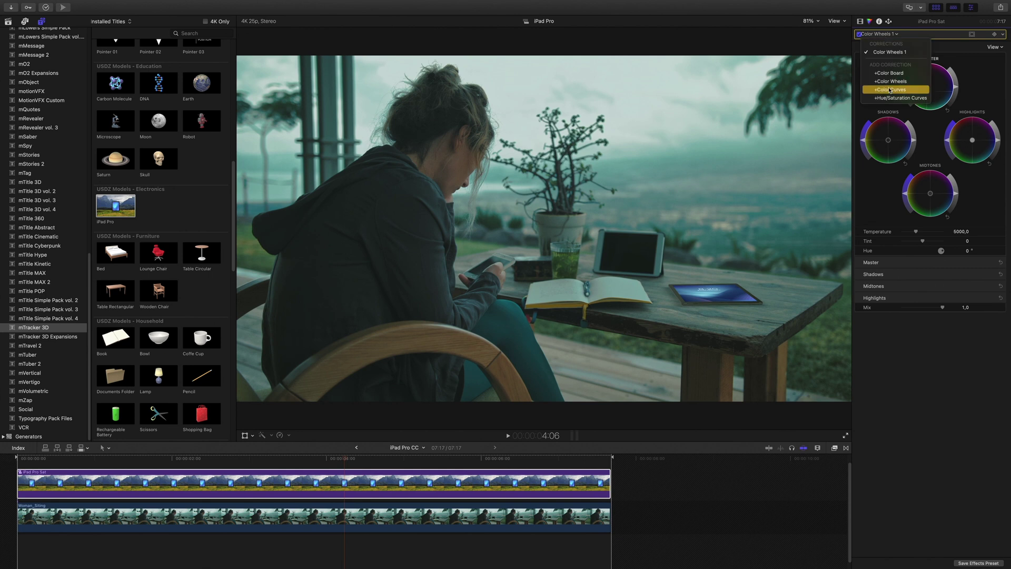
click(895, 95)
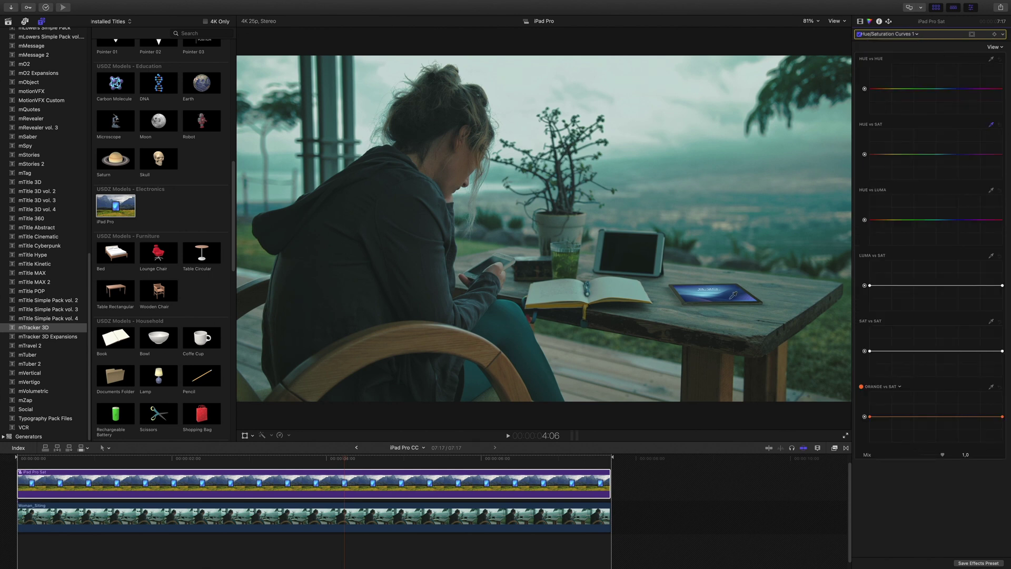
click(724, 295)
drag(951, 155, 950, 155)
Step: Combine the iPad Pro Sat clip and the woman footage into a compound clip named iPad Pro Color Correction
drag(626, 479, 543, 525)
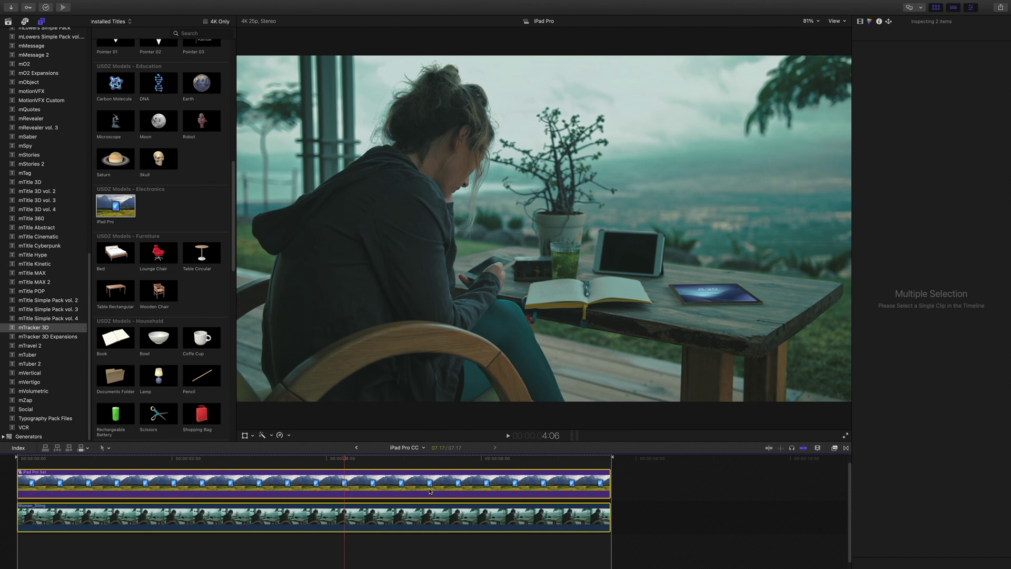
right_click(430, 492)
click(453, 409)
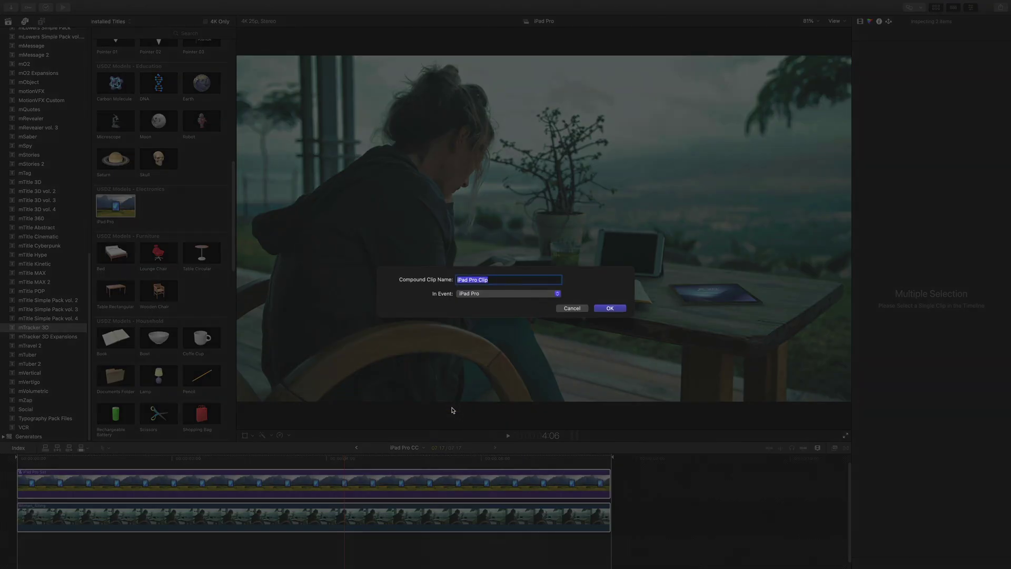
text(iPad Pro C)
key(Return)
Step: Apply the Country effect from mFilmLook to the iPad Pro Color Correction clip
key(super+5)
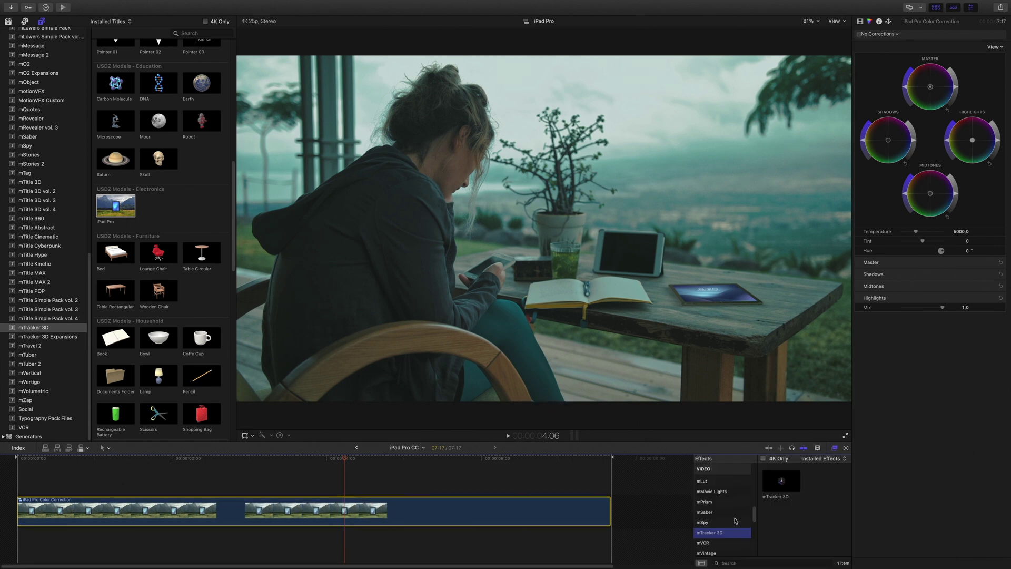
scroll(736, 521, up, 5)
click(717, 517)
scroll(779, 522, down, 10)
drag(779, 522, 548, 512)
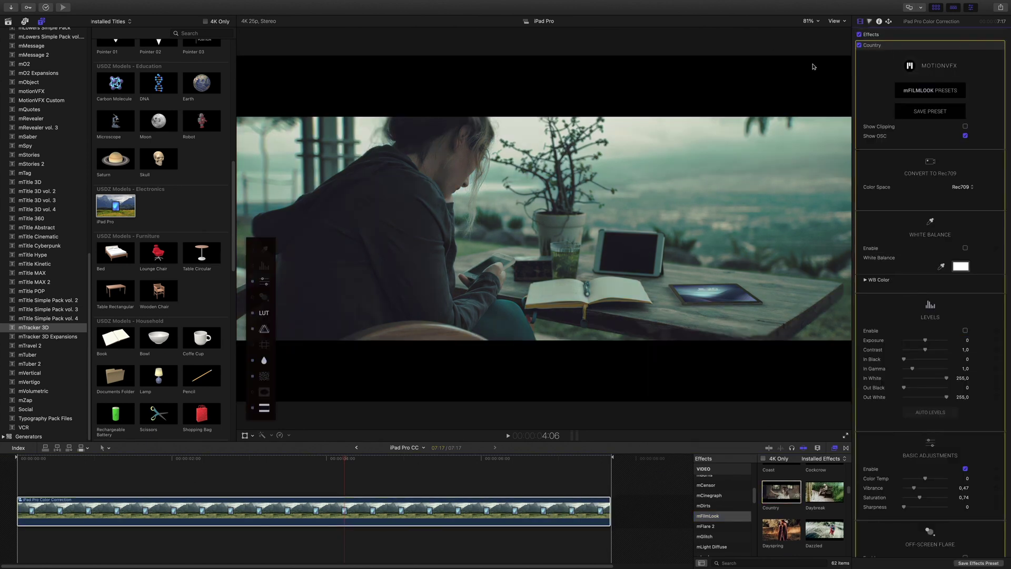
Step: Tune the Country film look, setting the letterbox aspect to 2.0 and the saturation to 0.88
click(265, 407)
drag(545, 341, 545, 383)
click(264, 376)
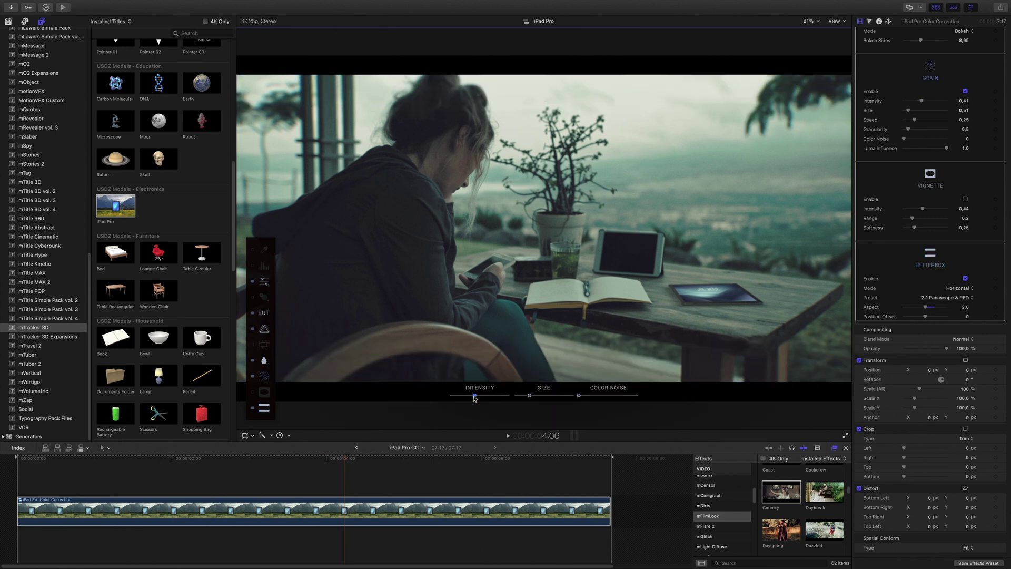
click(265, 361)
click(264, 281)
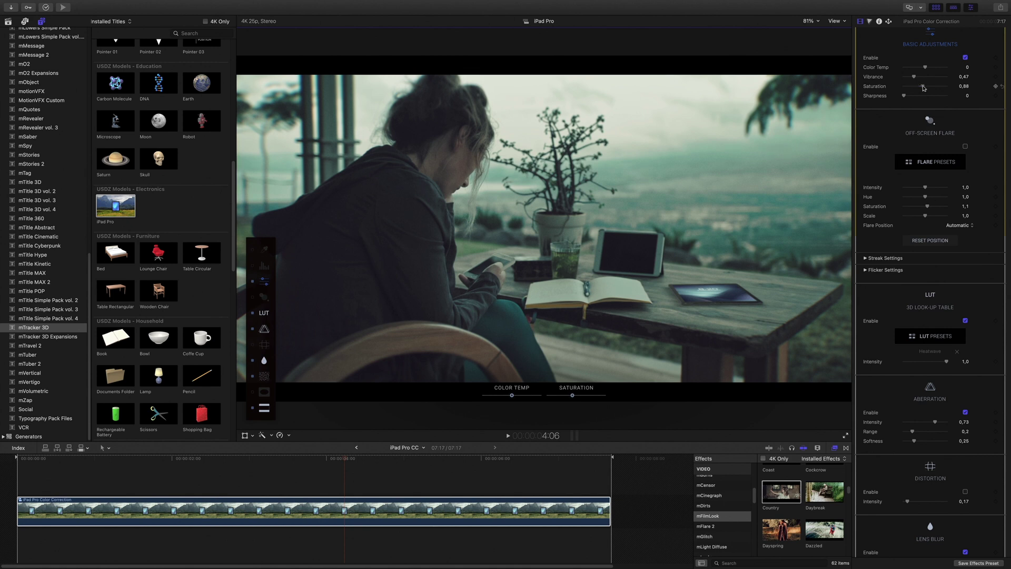
Step: Play through the Christmas Tree footage and return to its start
key(space)
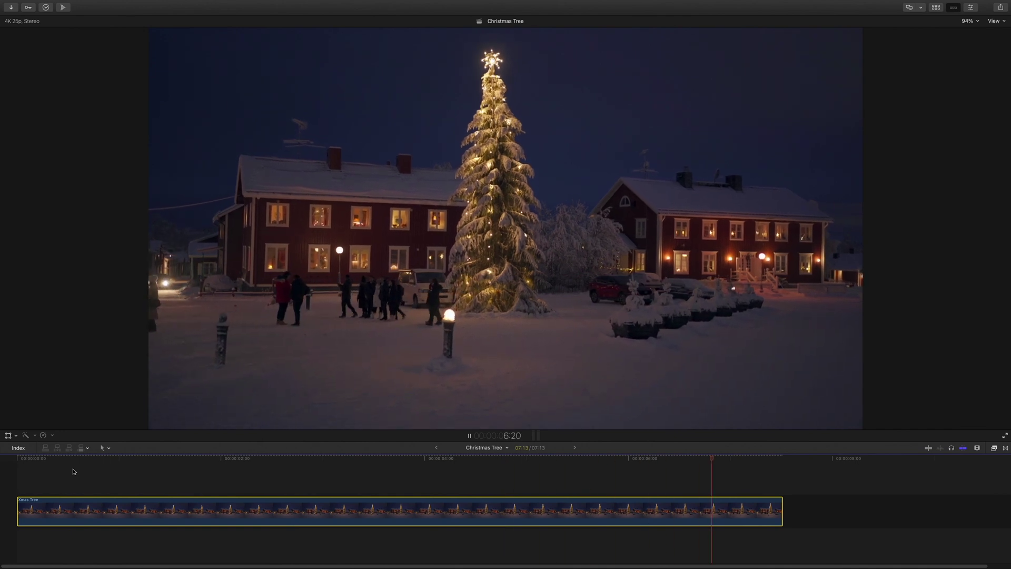
key(space)
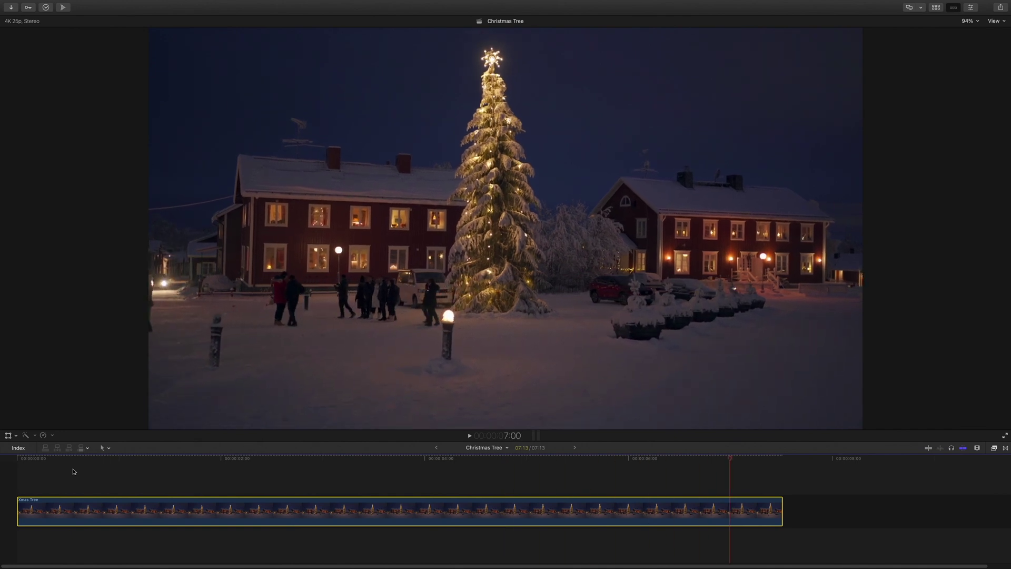
key(Home)
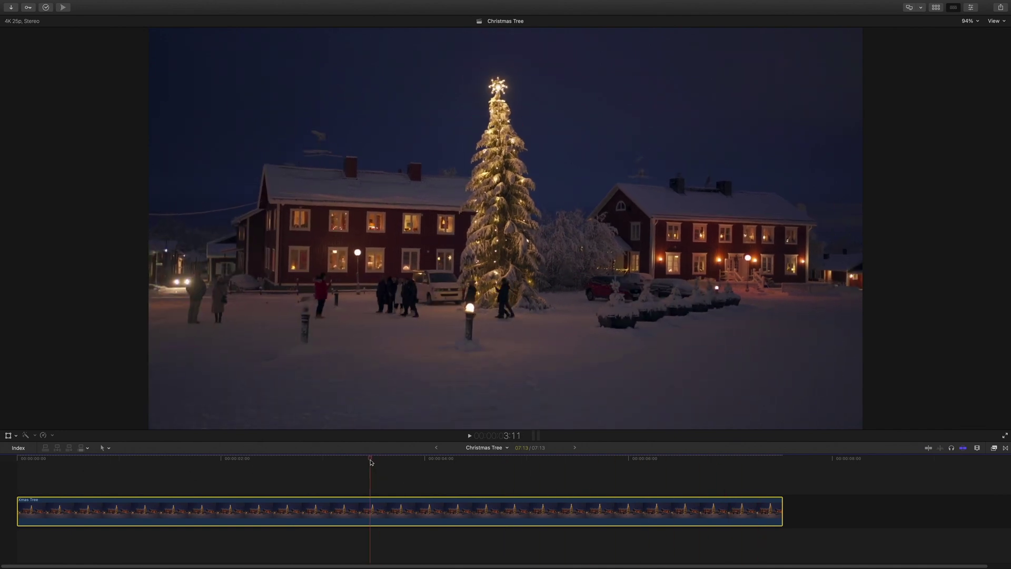
Step: Locate the Fog title among the mTracker 3D particles and reveal its template file in Finder
click(936, 7)
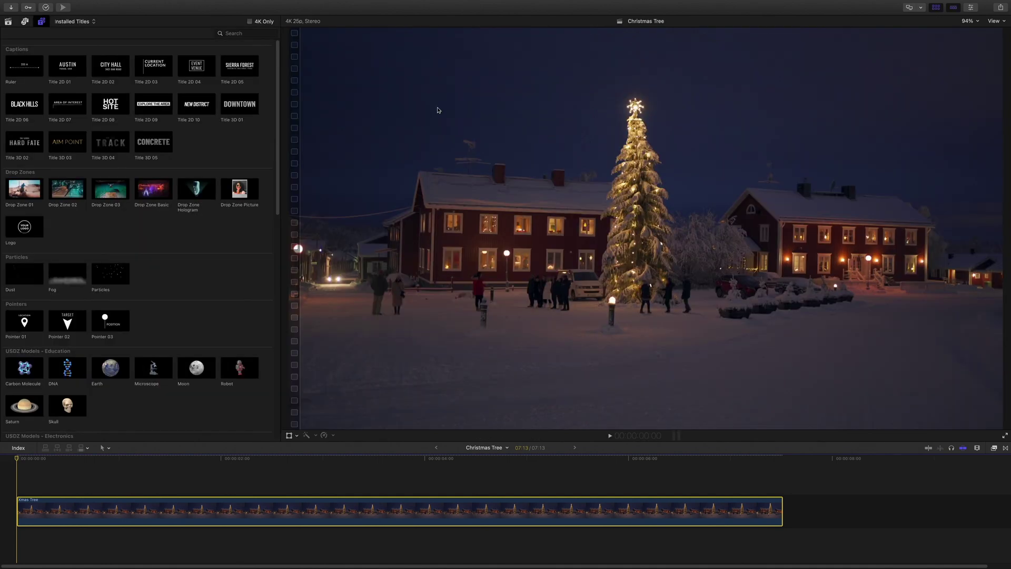
scroll(95, 209, down, 4)
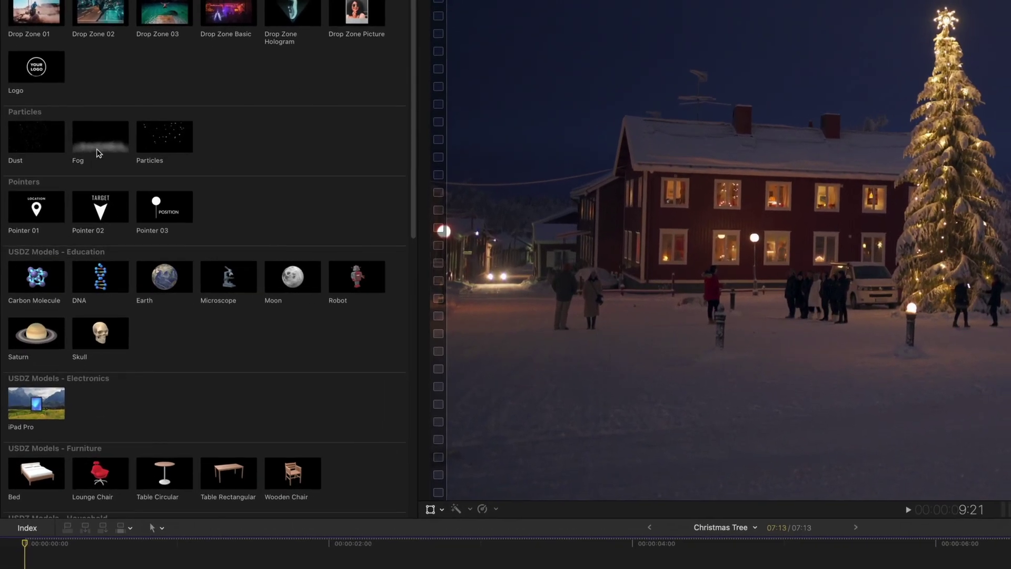
click(76, 172)
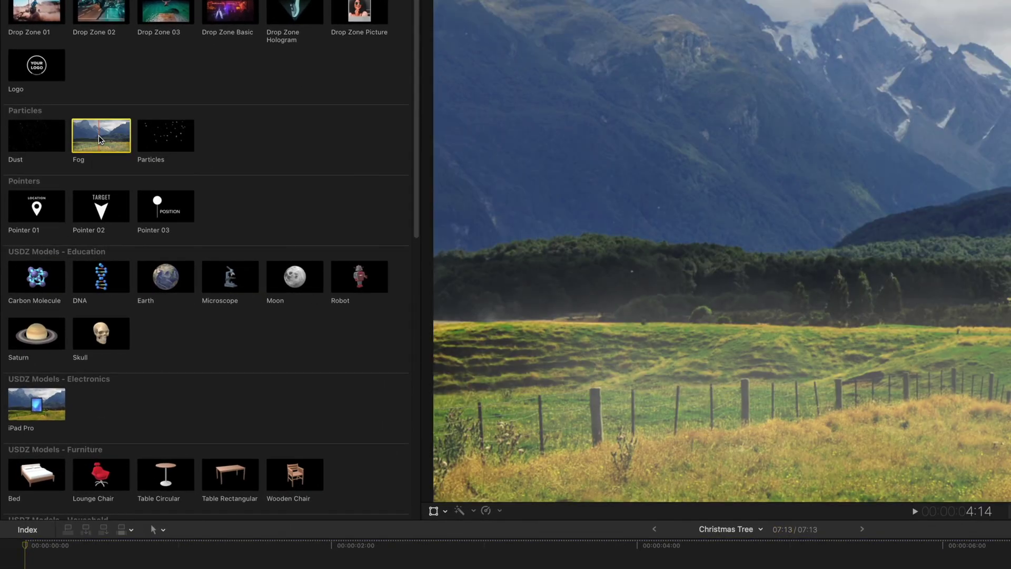
right_click(99, 135)
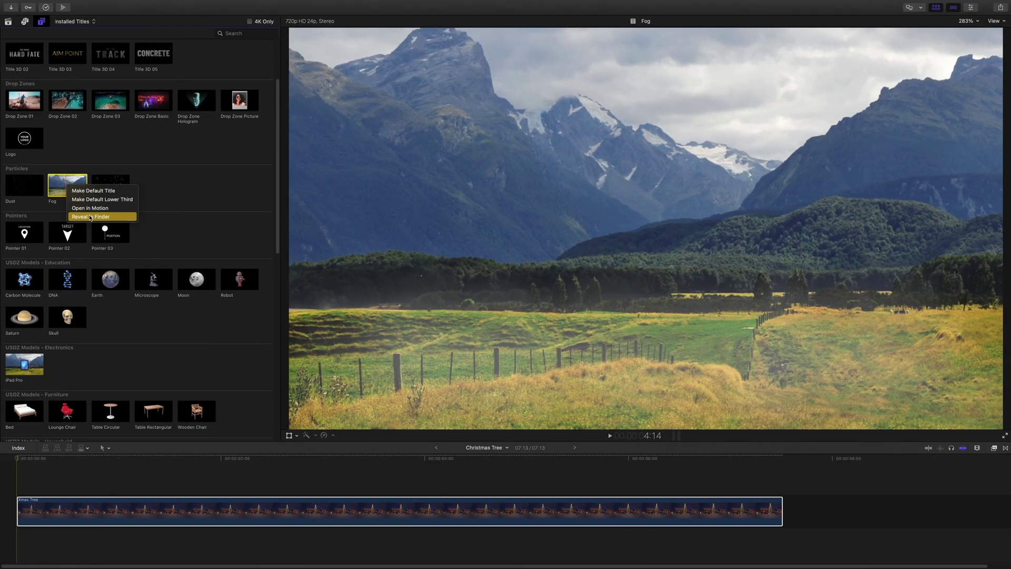
click(90, 216)
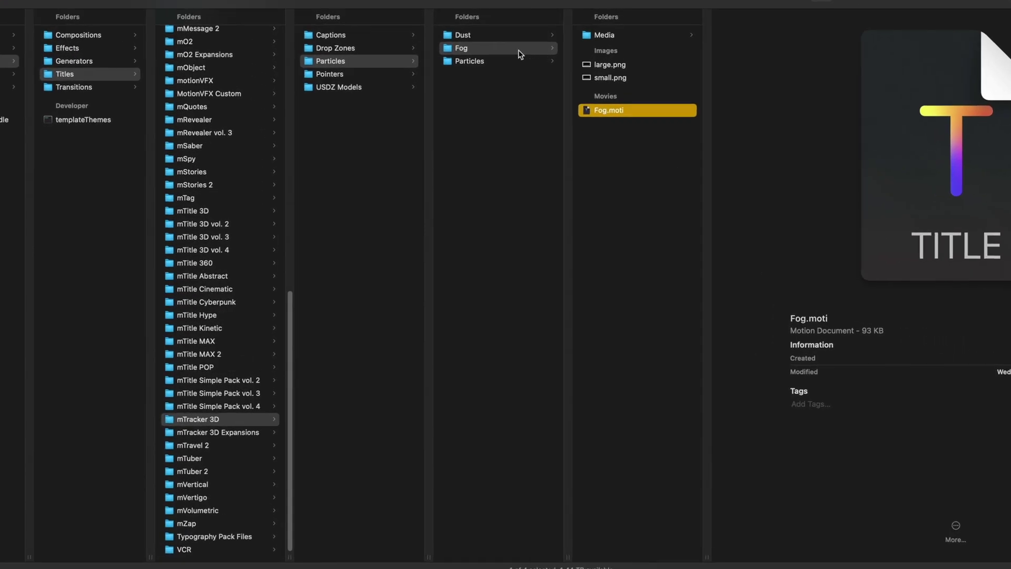
Step: Duplicate the Fog folder in Particles and rename both the copy and its Fog.moti file to Snow
right_click(472, 128)
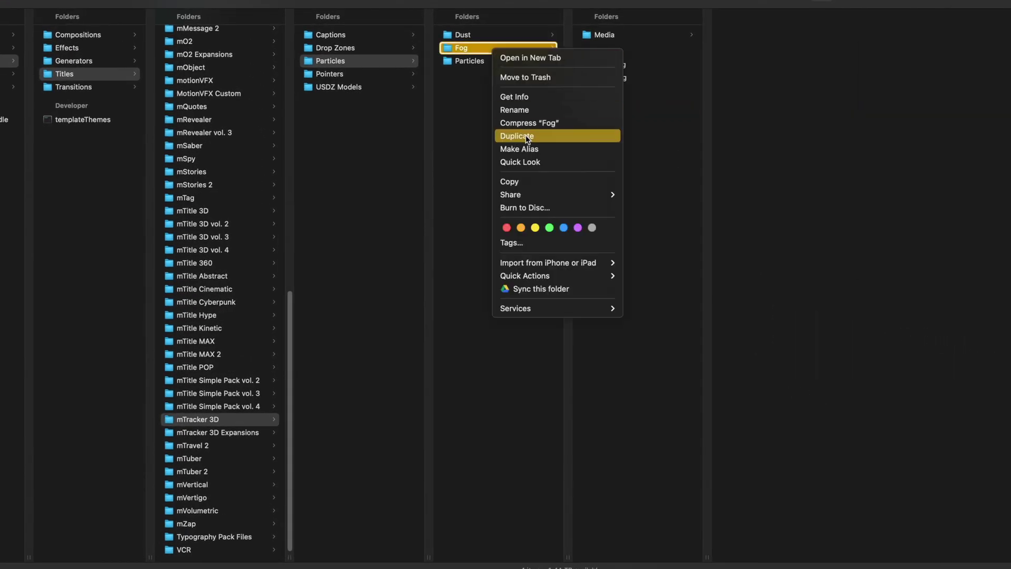
click(527, 138)
click(473, 61)
text(Snow)
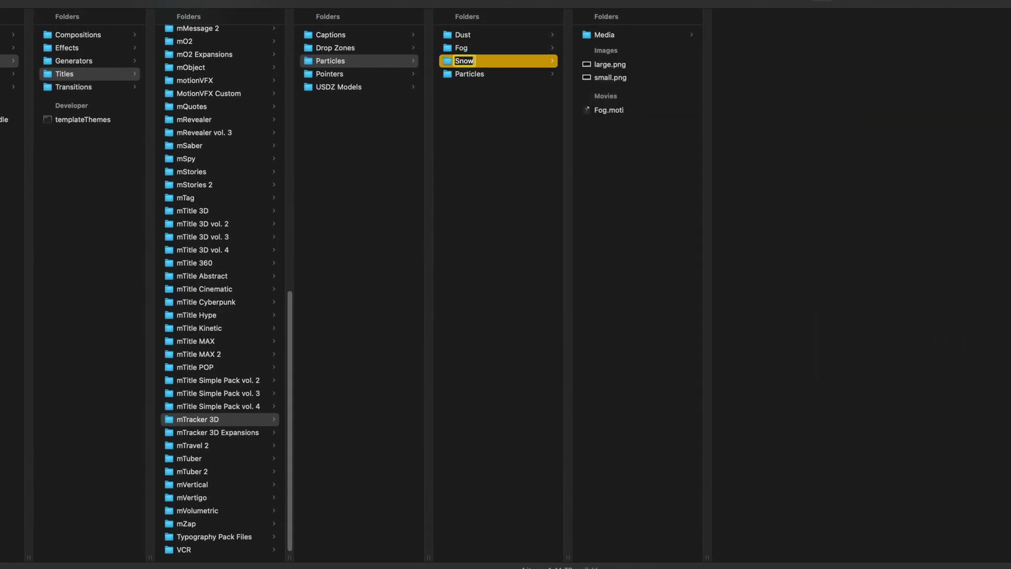
key(Return)
click(602, 110)
key(Return)
text(Snow)
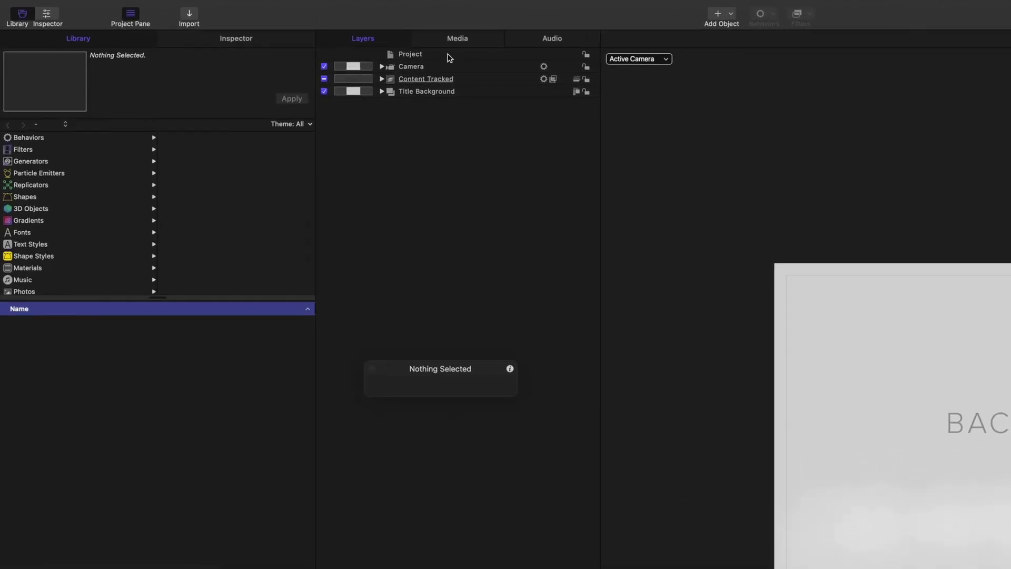
Step: In the Snow project in Motion, turn off the Title Background group
click(449, 55)
click(414, 67)
click(416, 79)
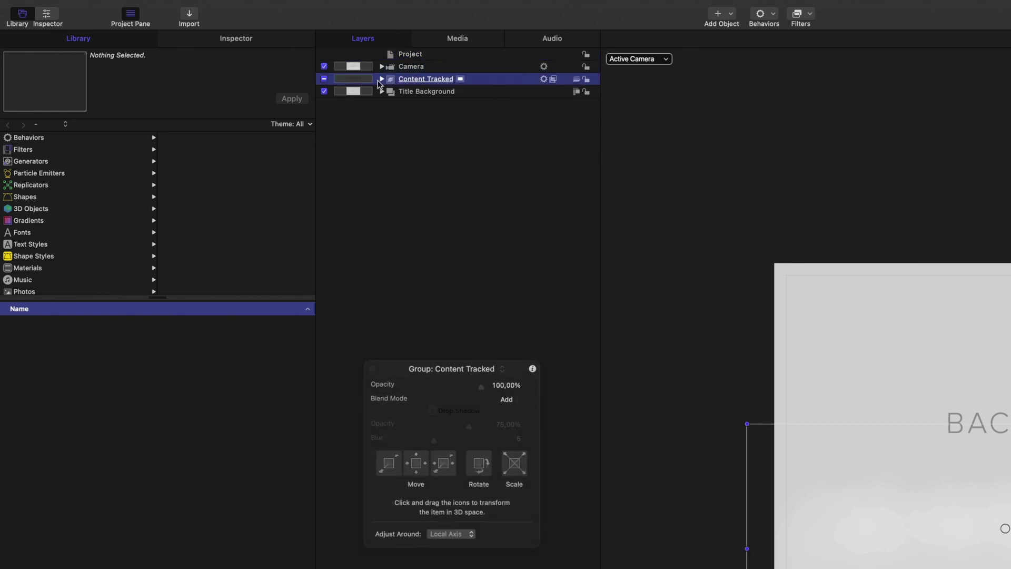
click(416, 92)
click(323, 91)
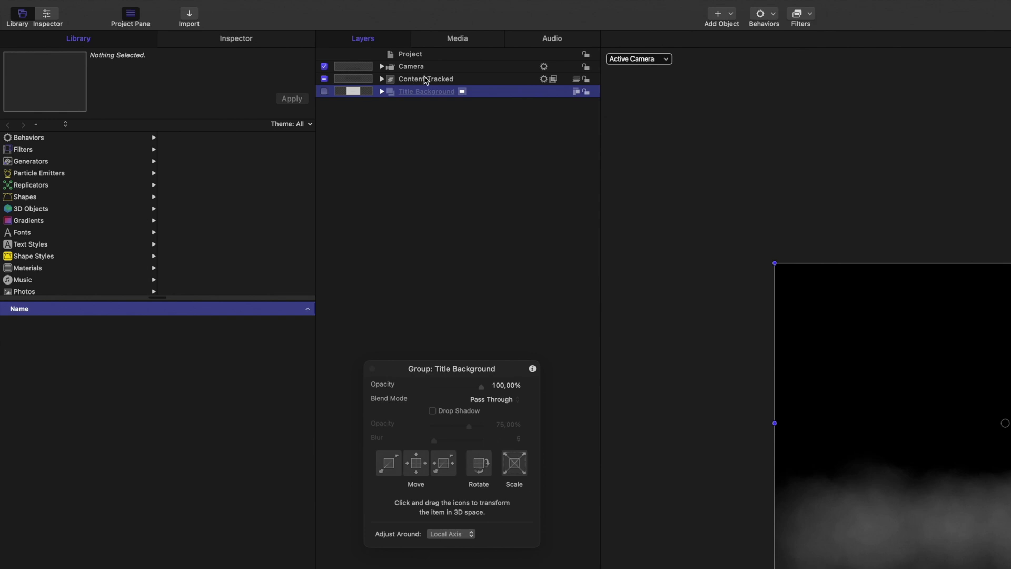
Step: Expand Content Tracked and Content Group down to the Fog group and switch the canvas to the Perspective view
click(425, 78)
click(382, 79)
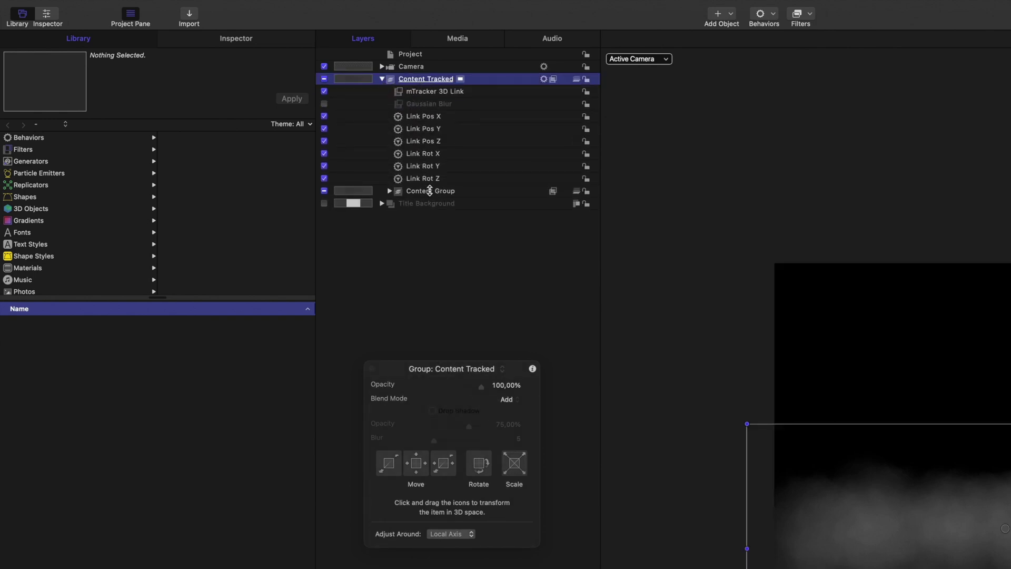
click(390, 192)
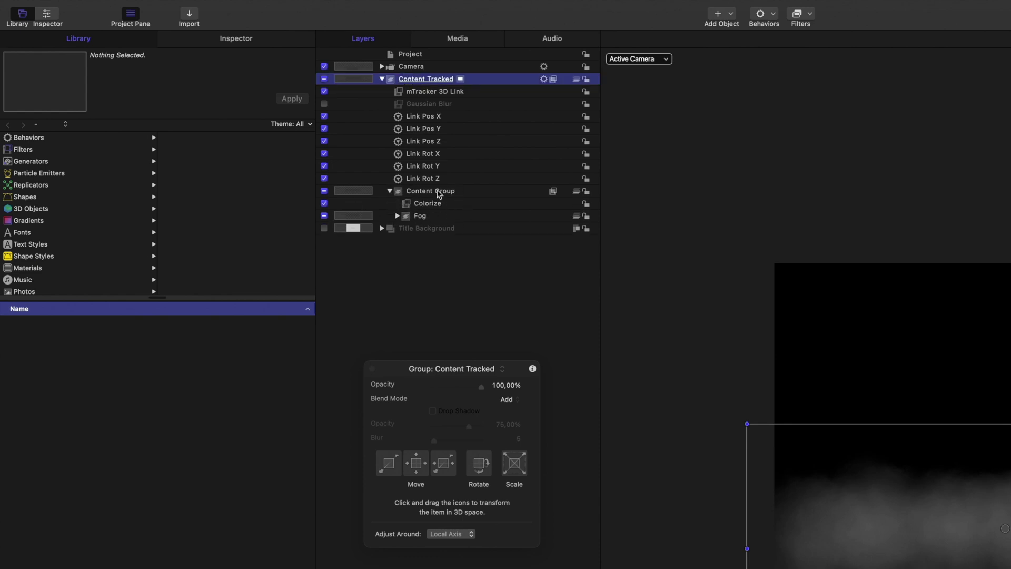
click(439, 191)
click(435, 216)
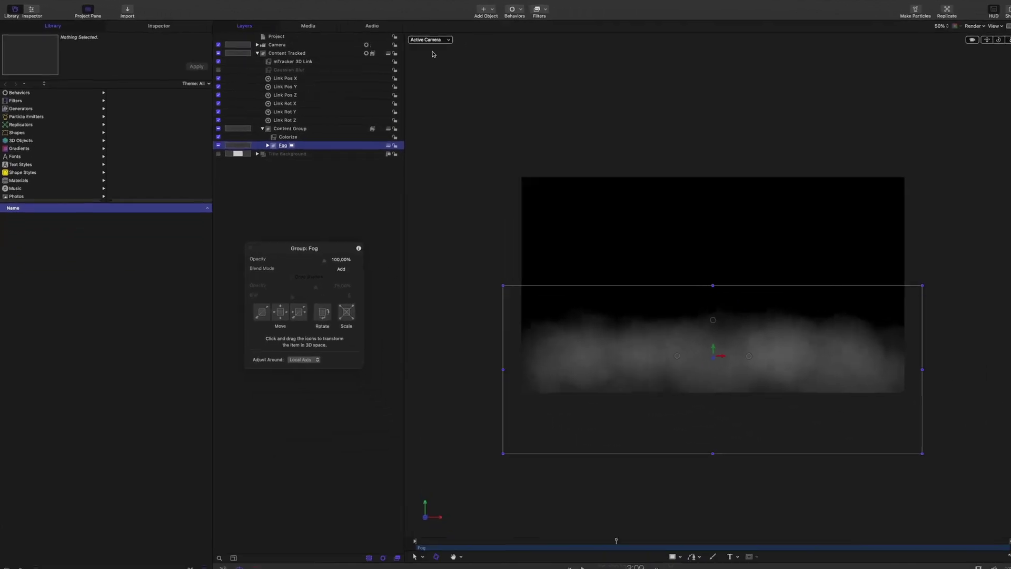
click(430, 40)
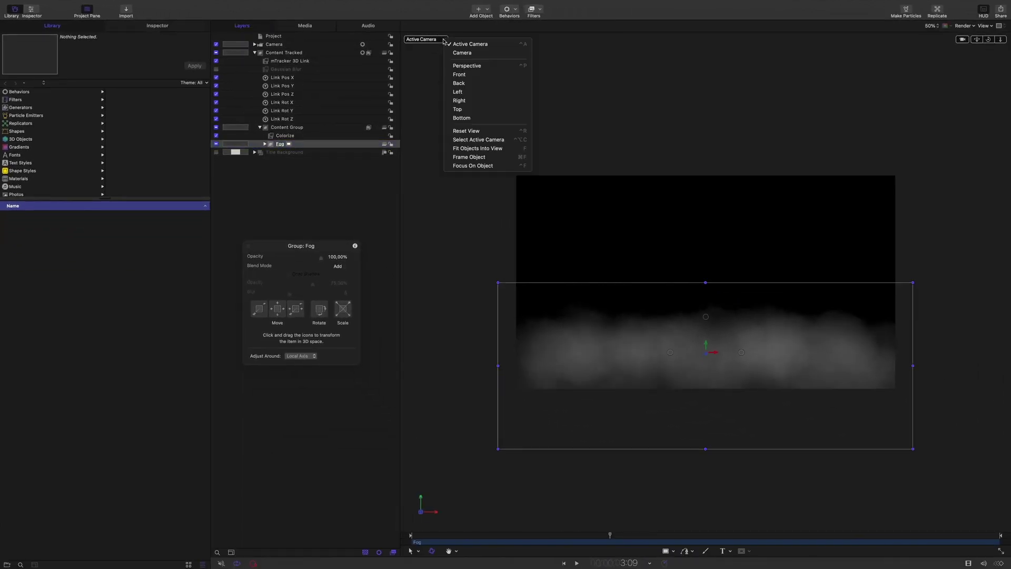
click(455, 66)
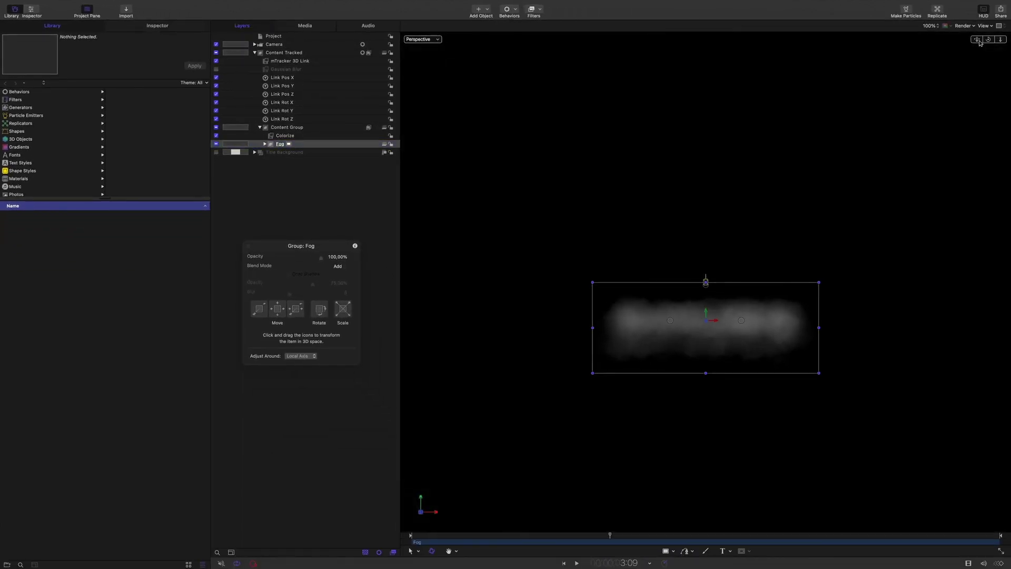
Step: Delete the Fog group from Content Group and disable the Colorize filter
click(321, 145)
key(Delete)
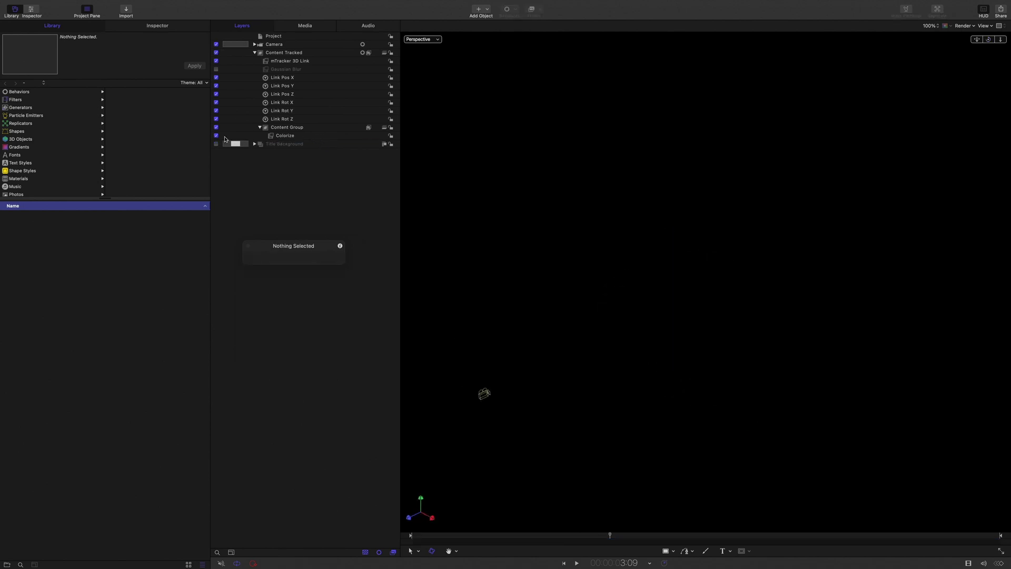
click(314, 138)
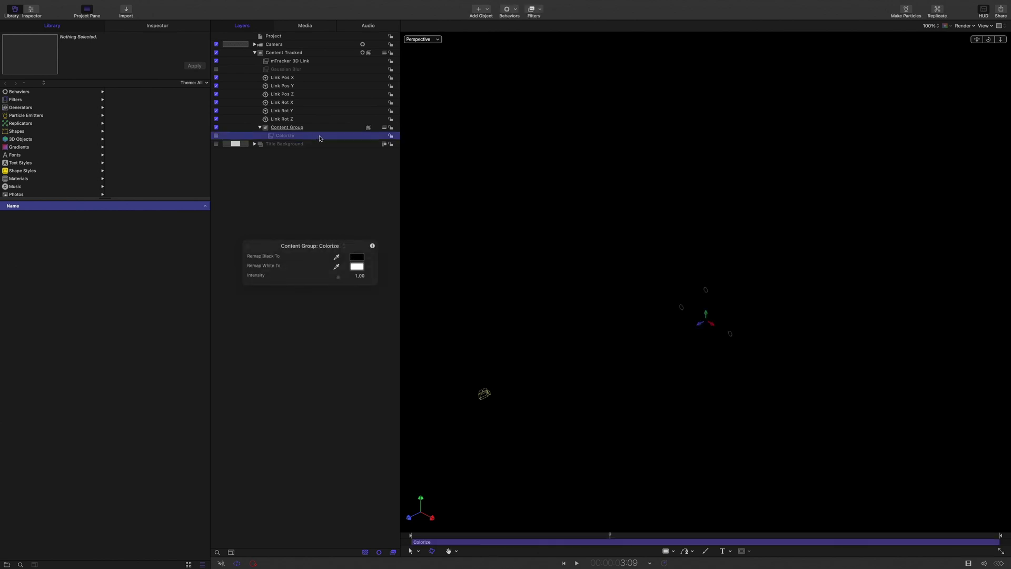
Step: Add the Snow particle emitter from the Nature category to Content Group
click(30, 117)
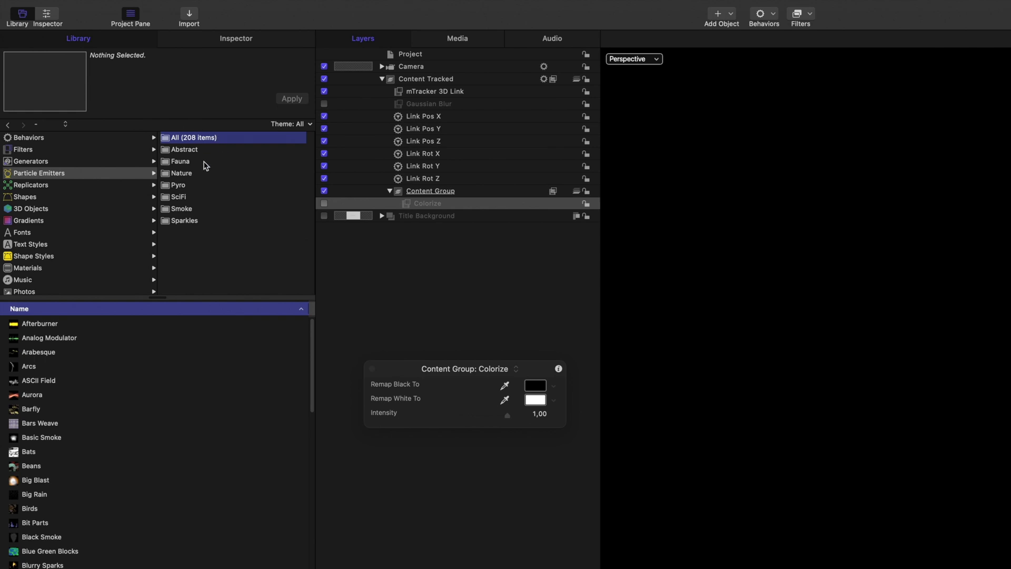
click(187, 175)
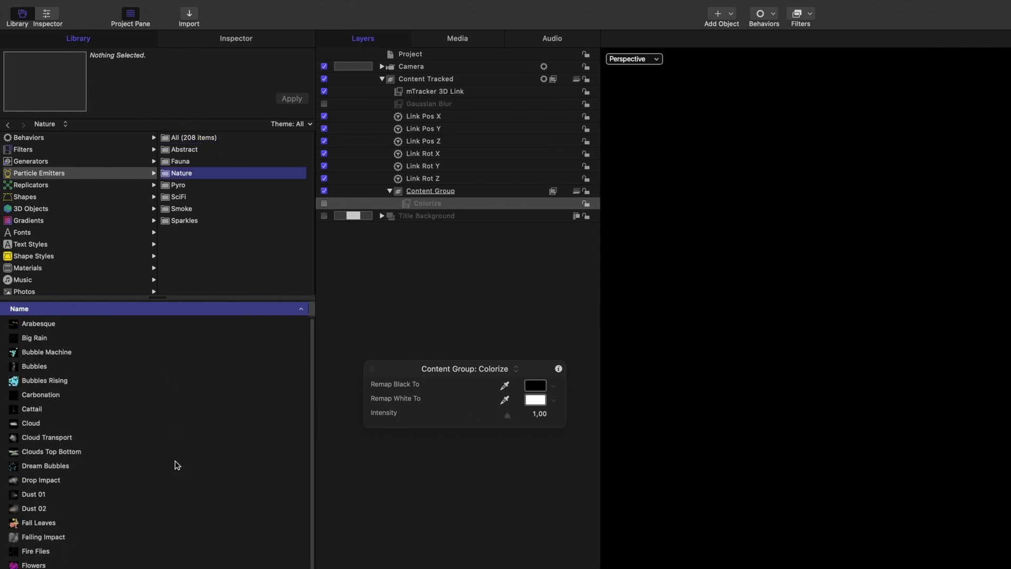
scroll(175, 476, down, 3)
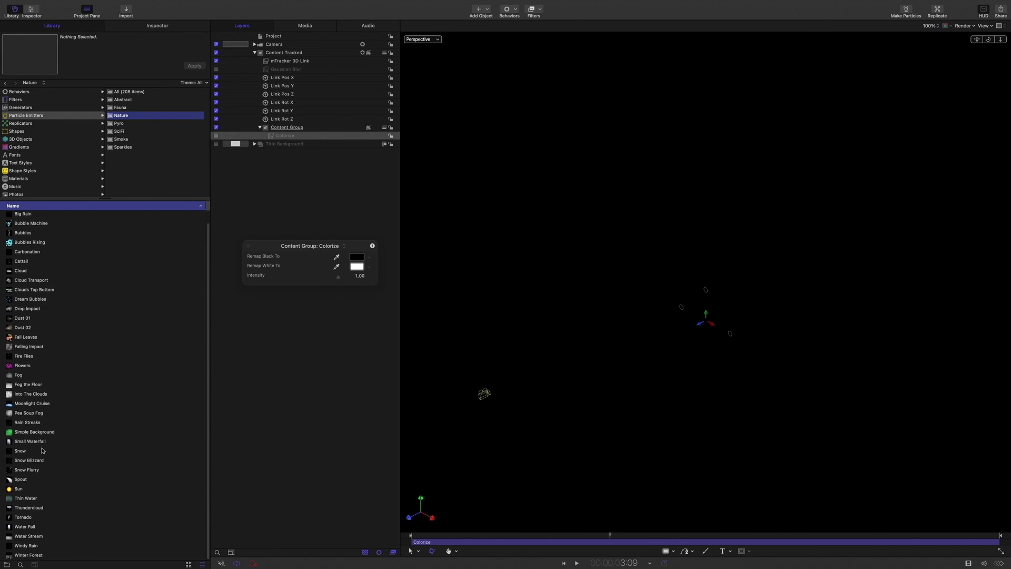
click(26, 453)
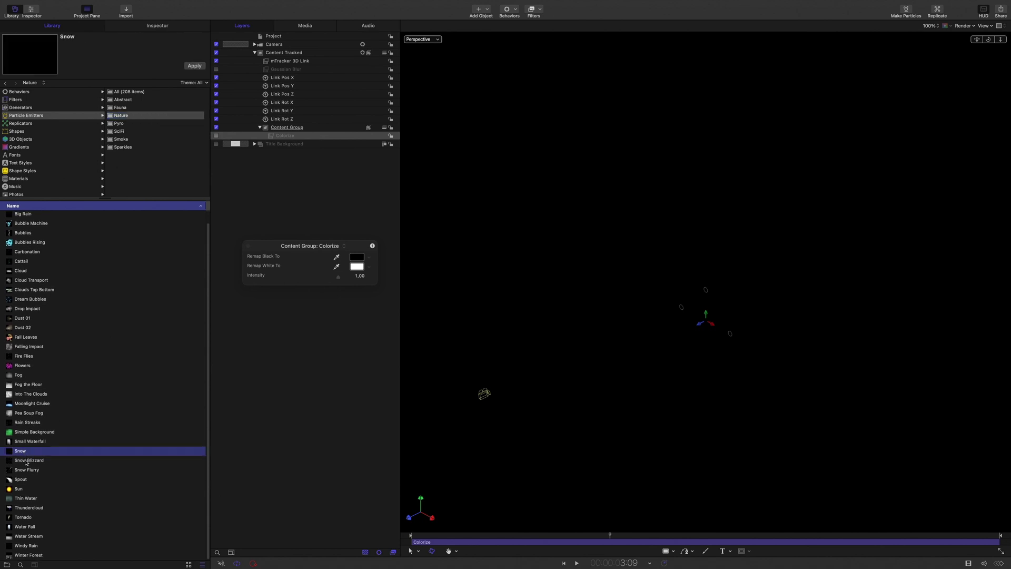
click(19, 462)
click(26, 470)
drag(20, 454, 267, 383)
drag(296, 253, 314, 153)
click(313, 154)
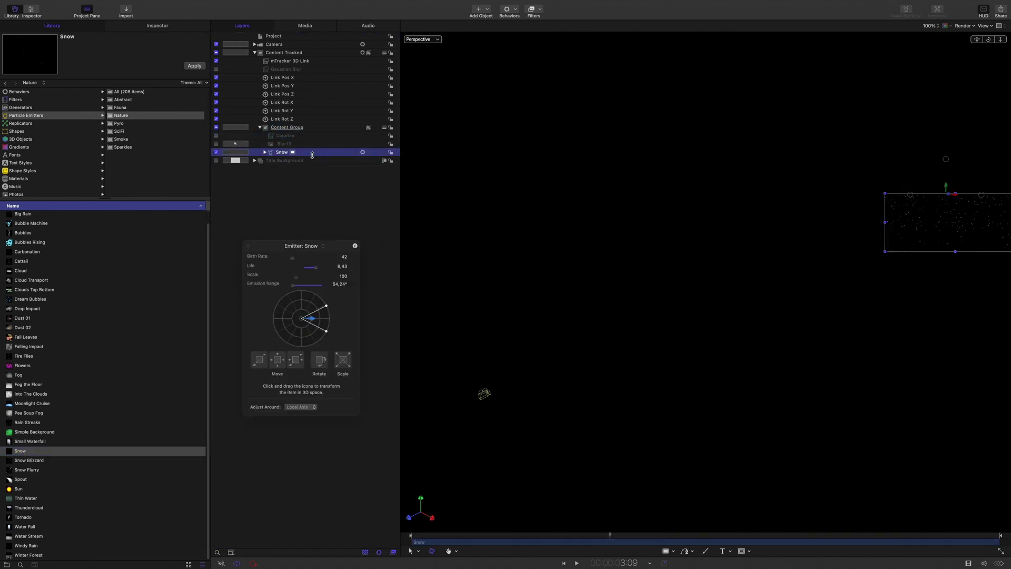
Step: Set the Snow emitter's X, Y and Z position to 0 px in its transform properties
click(134, 28)
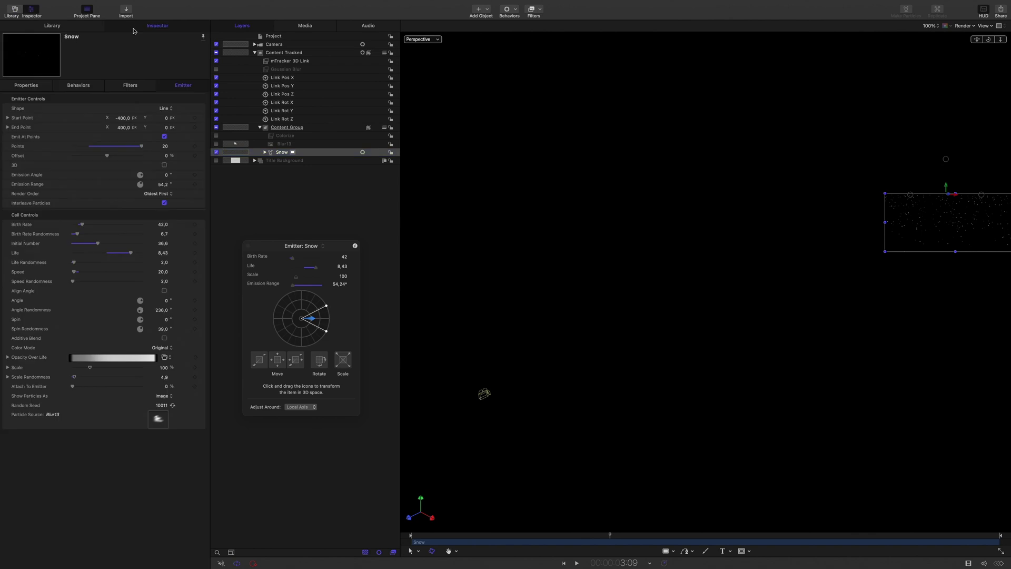
click(26, 85)
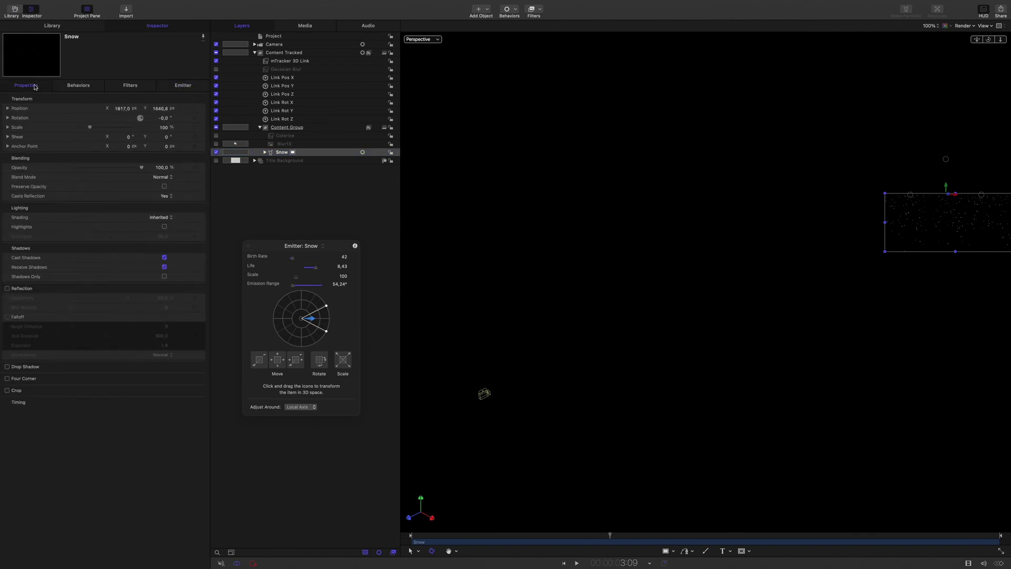
click(7, 109)
double_click(160, 119)
text(0)
key(Return)
double_click(160, 128)
text(0)
key(Return)
double_click(159, 137)
text(0)
key(Return)
Step: Expand the Snow emitter's Rotation values and set the Y rotation to 0°
click(7, 146)
double_click(159, 165)
text(0)
key(Return)
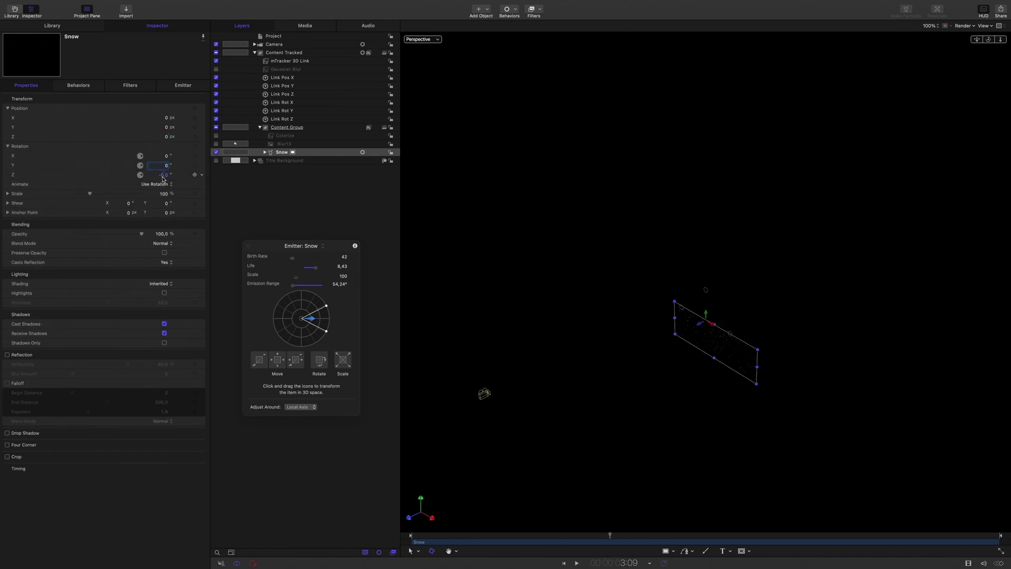
Step: Raise the Snow emitter to a Y position of about 434 px in the Camera view and scrub through the particles
click(436, 42)
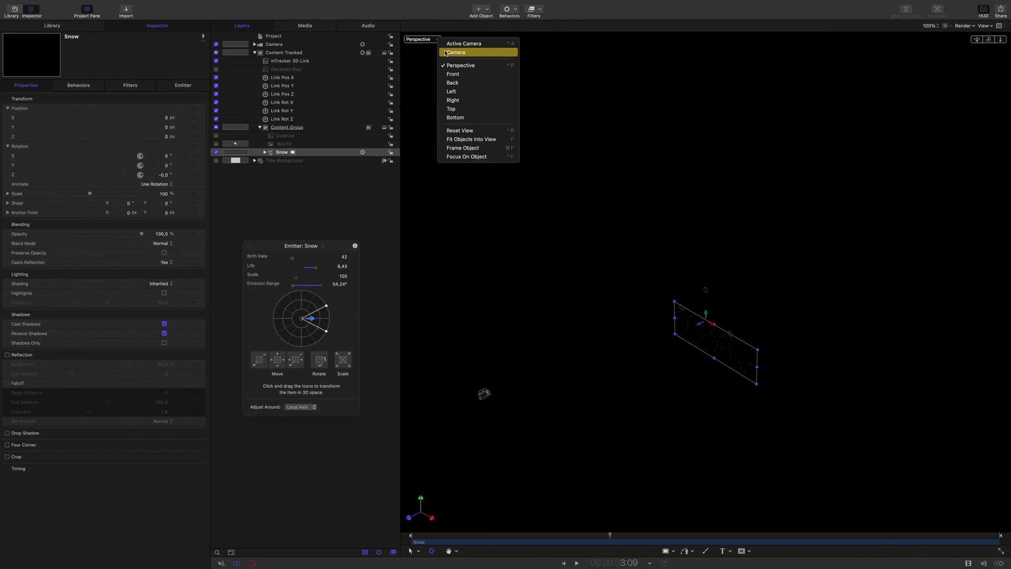
click(453, 52)
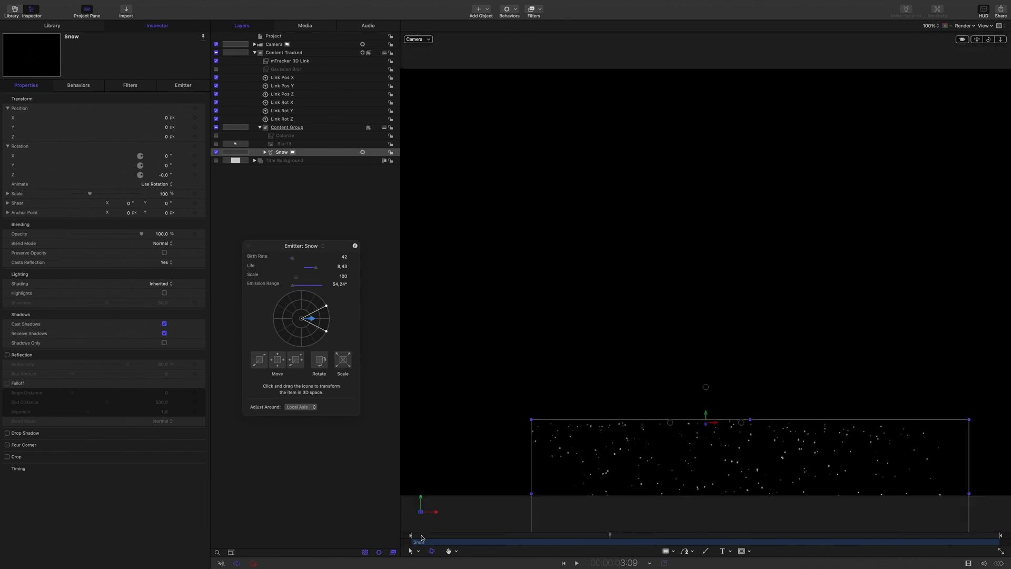
drag(706, 416, 694, 231)
drag(609, 538, 777, 536)
click(582, 535)
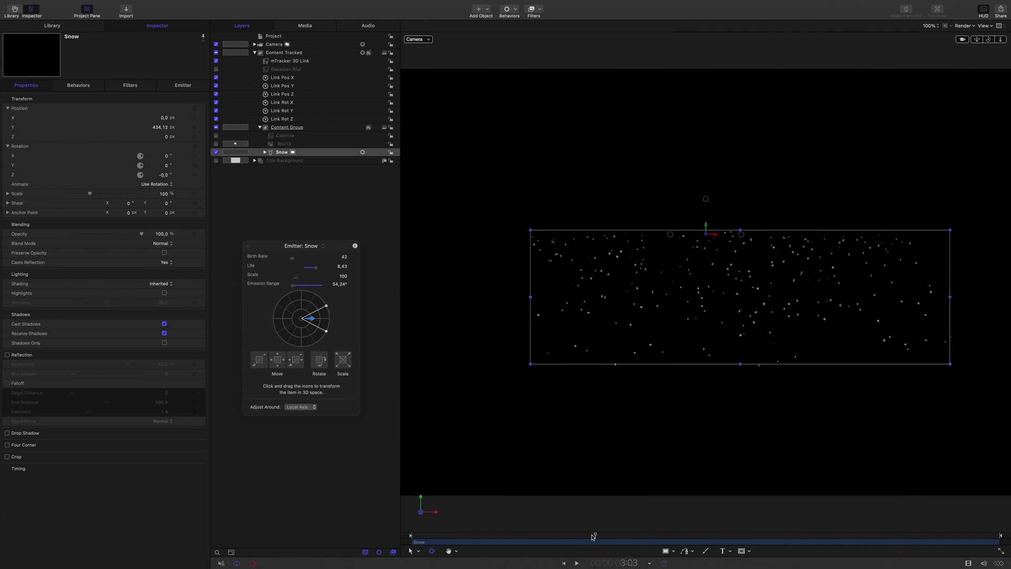
Step: Switch the canvas to the Perspective view and change the Snow emitter's shape to Rectangle
click(418, 39)
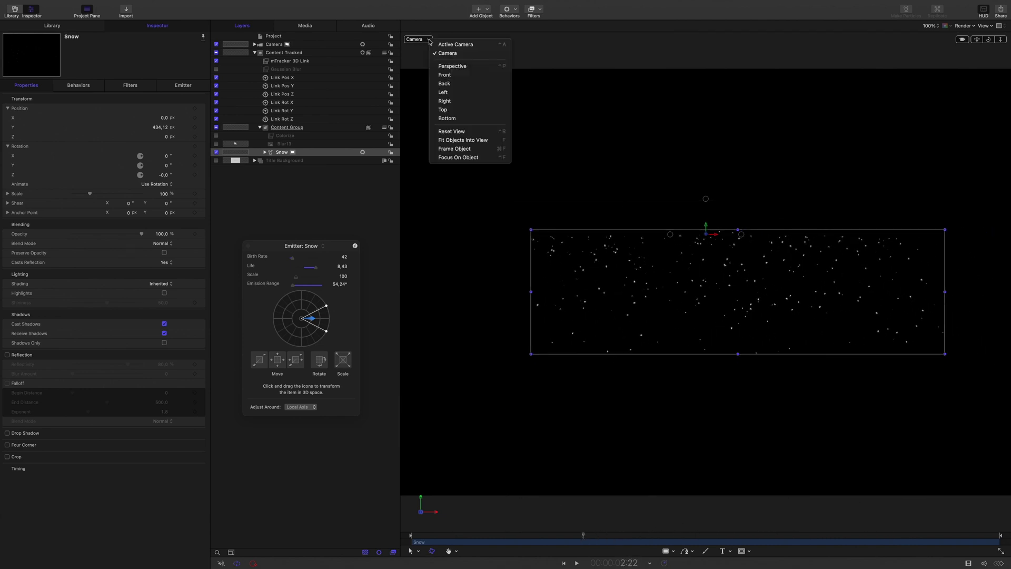
click(442, 63)
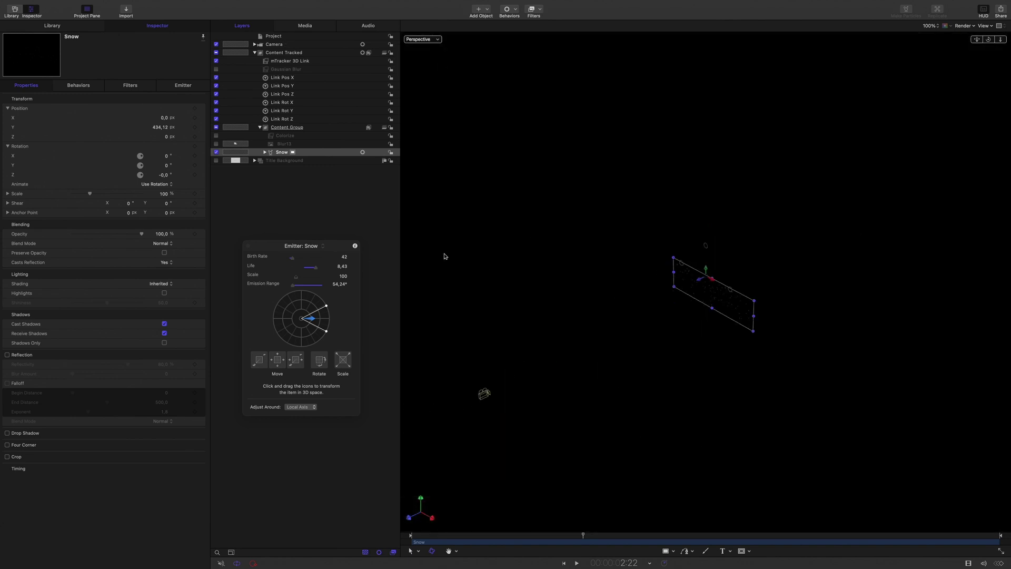
click(183, 86)
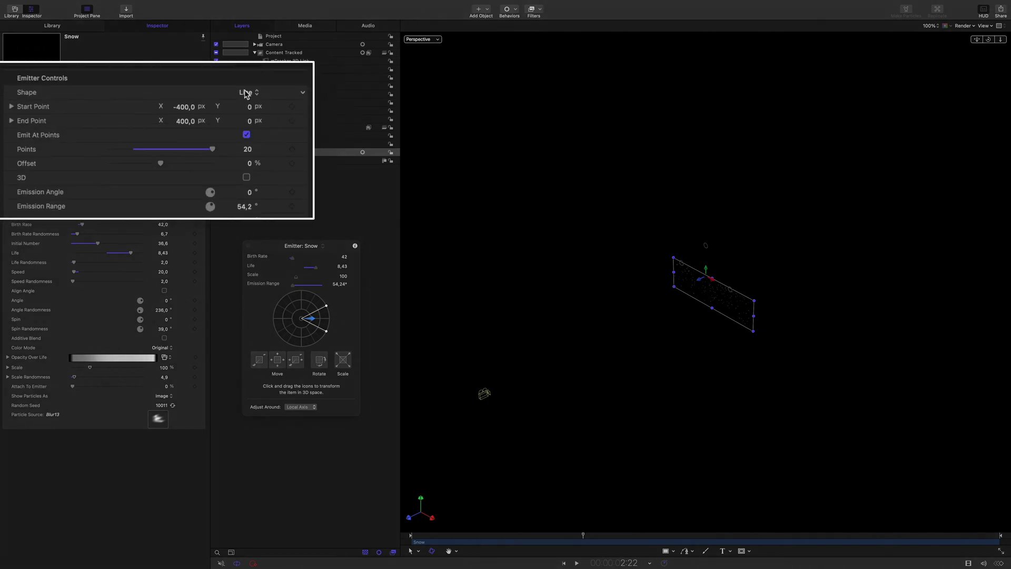
click(247, 94)
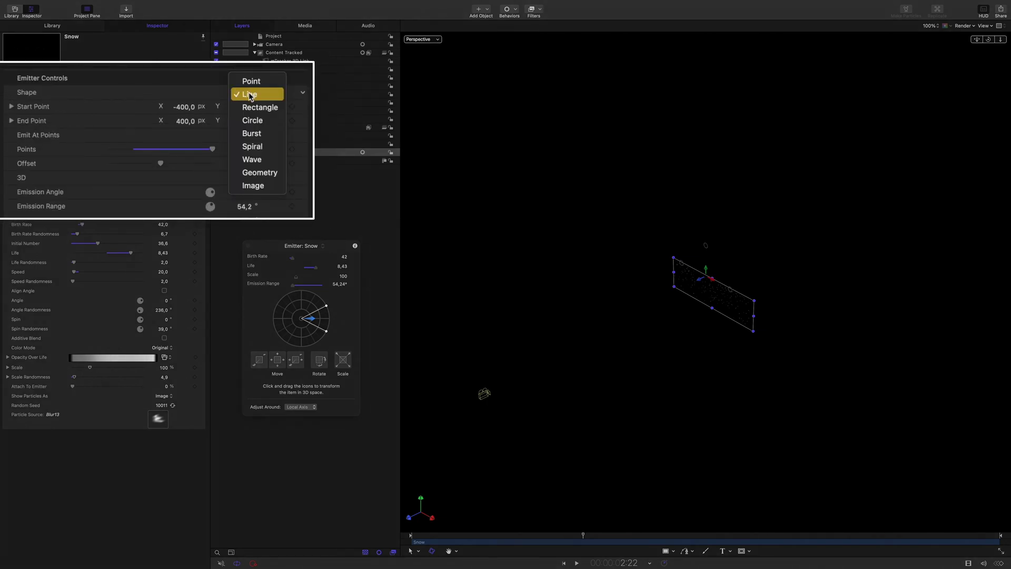
click(254, 107)
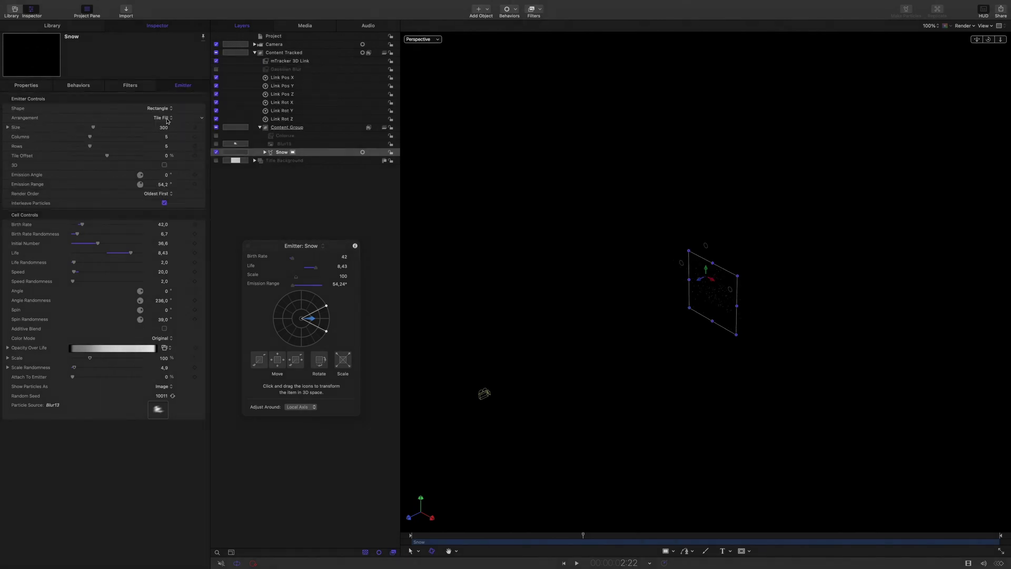
Step: Set the rectangle emitter's size to 3000 while viewing through the Active Camera, and scrub through the particles
drag(583, 534, 608, 524)
click(432, 48)
click(446, 46)
drag(603, 534, 454, 541)
key(shift+z)
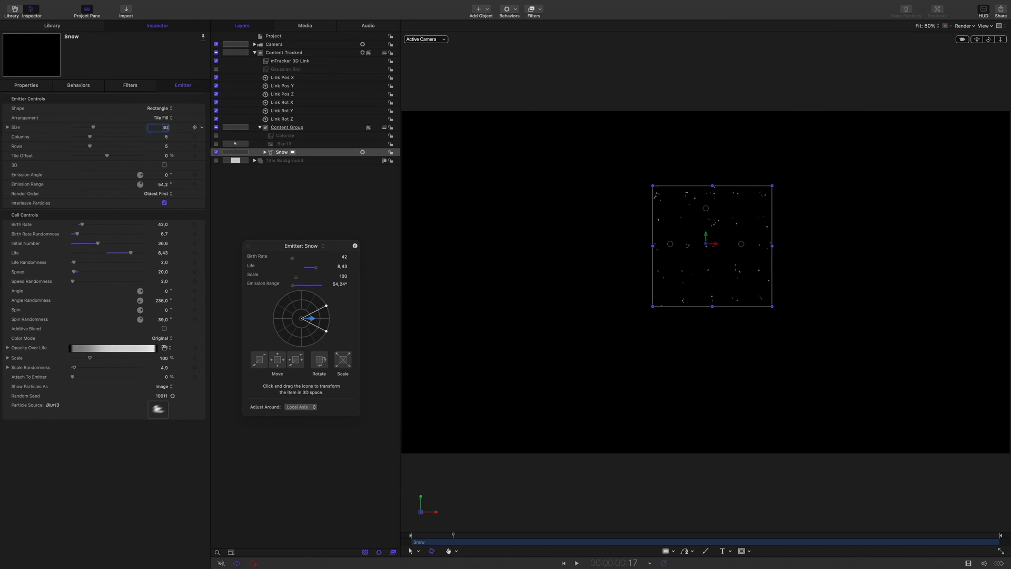
key(Return)
click(455, 536)
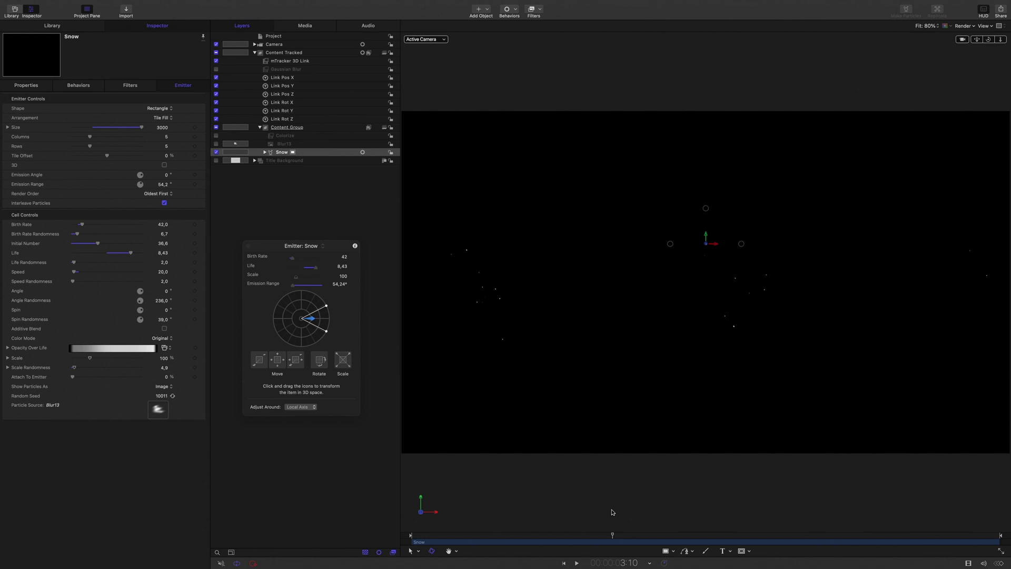
Step: Return to the Perspective view and set the emitter's arrangement to Random Fill
key(ctrl+p)
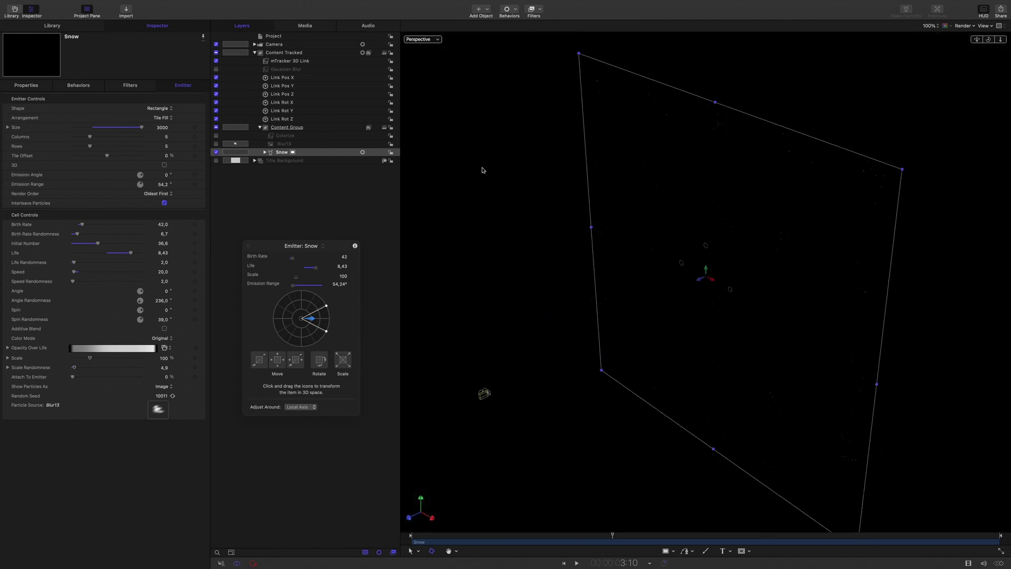
drag(612, 537, 589, 525)
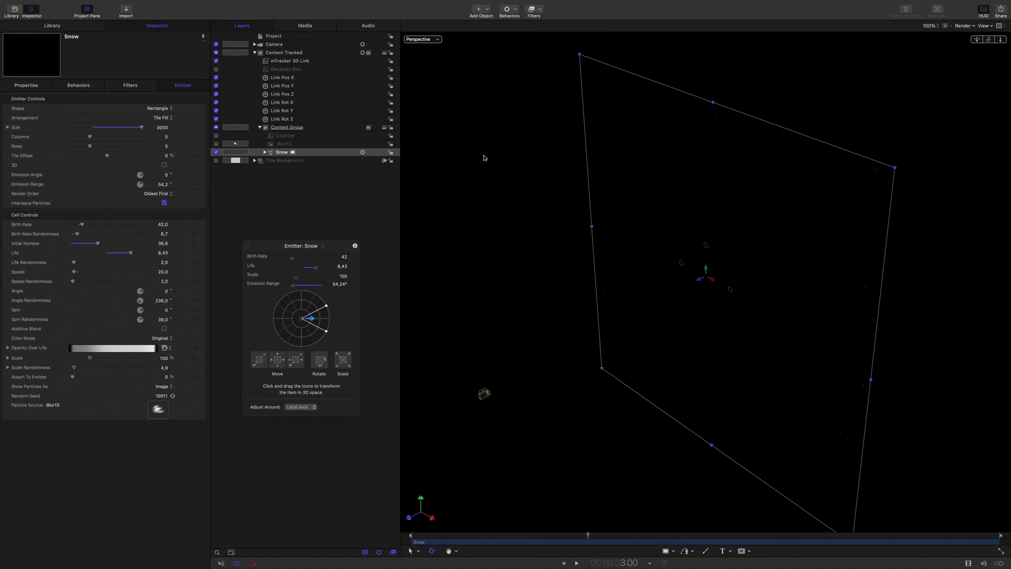
click(161, 118)
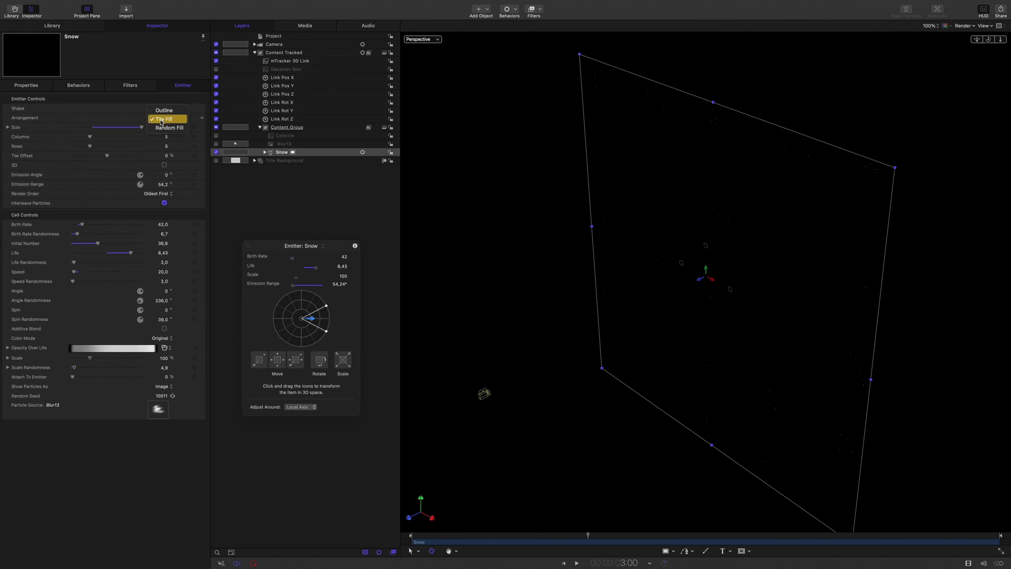
click(167, 128)
drag(584, 531, 605, 526)
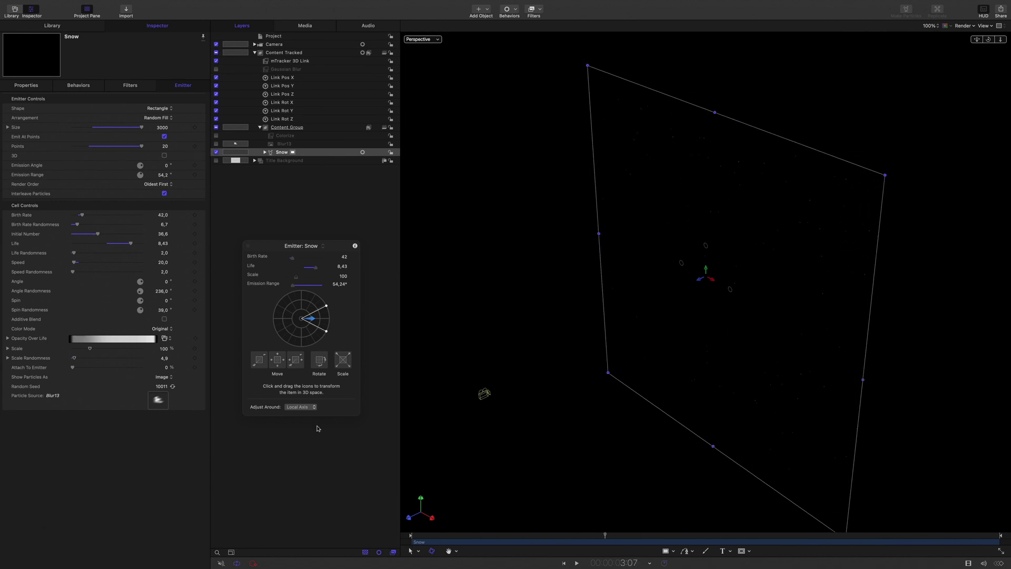
Step: Lay the Snow emitter flat by setting its X rotation to 90°
click(28, 85)
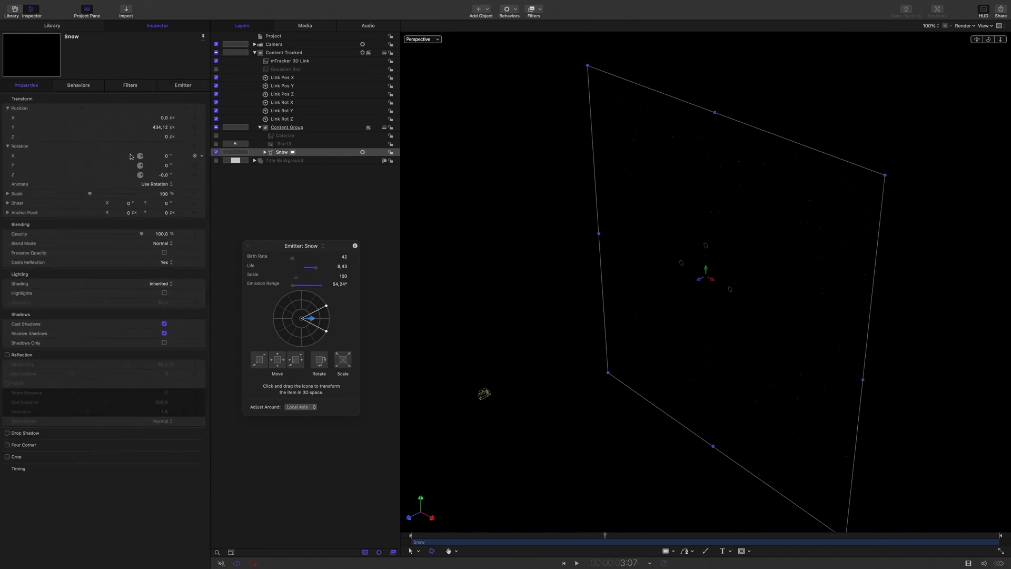
click(166, 156)
key(Return)
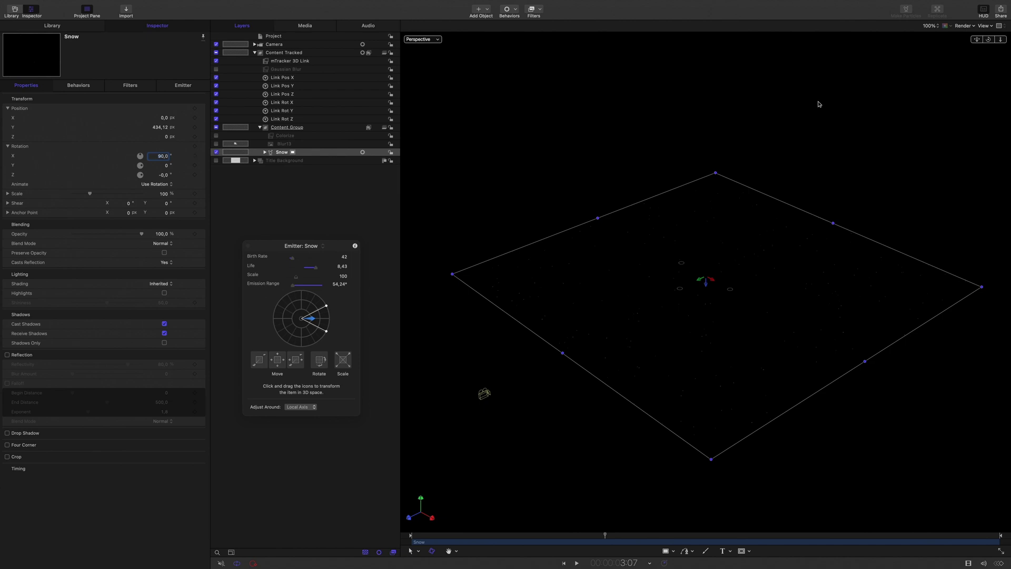
Step: Raise the flat Snow emitter above the camera by setting its Y position to 650 px
drag(988, 38, 988, 27)
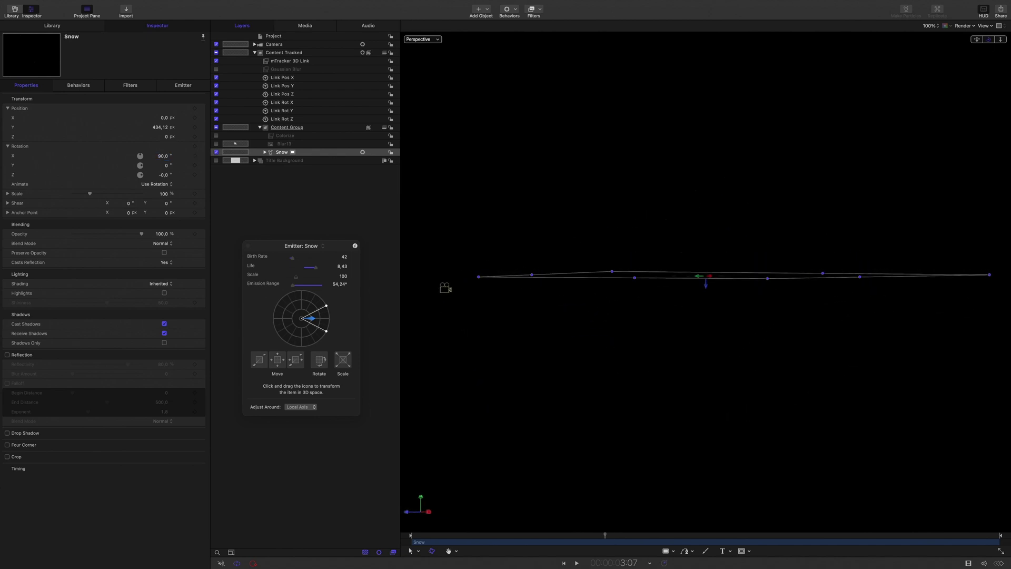
click(158, 127)
text(650)
key(Return)
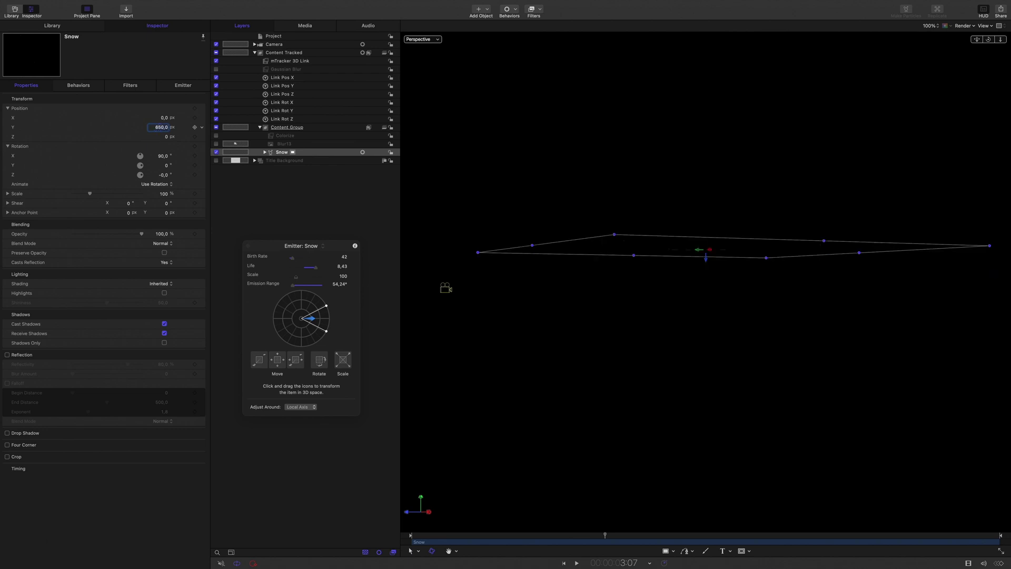
drag(989, 39, 988, 44)
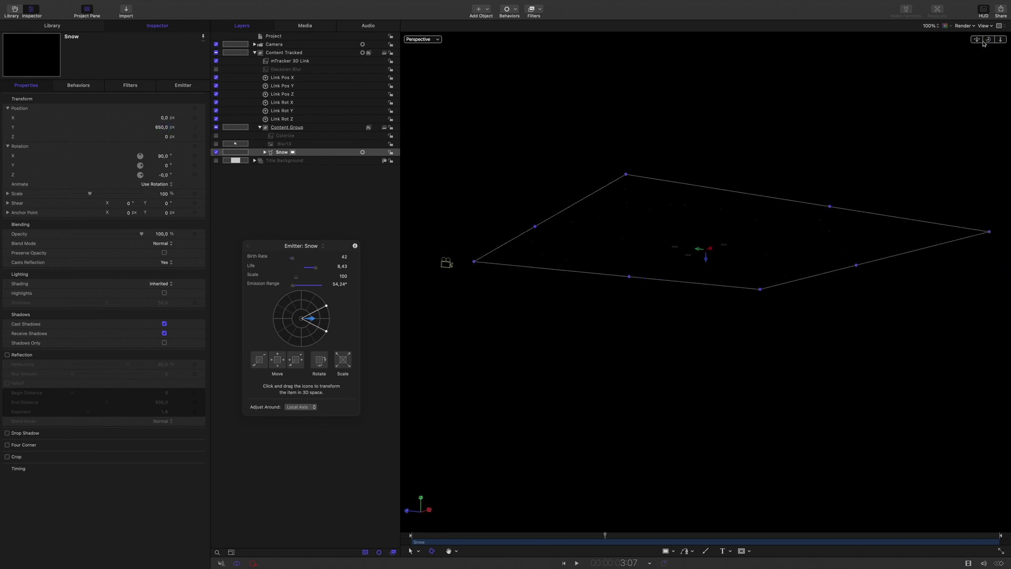
drag(602, 524, 574, 535)
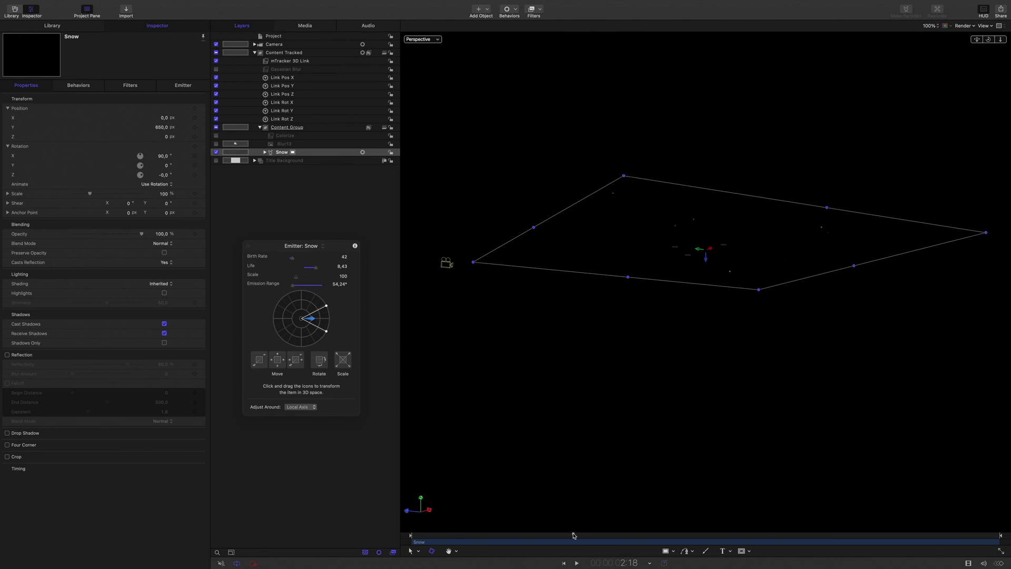
Step: Enable 3D for the Snow emitter and preview the falling particles in Perspective and through the Active Camera
click(177, 87)
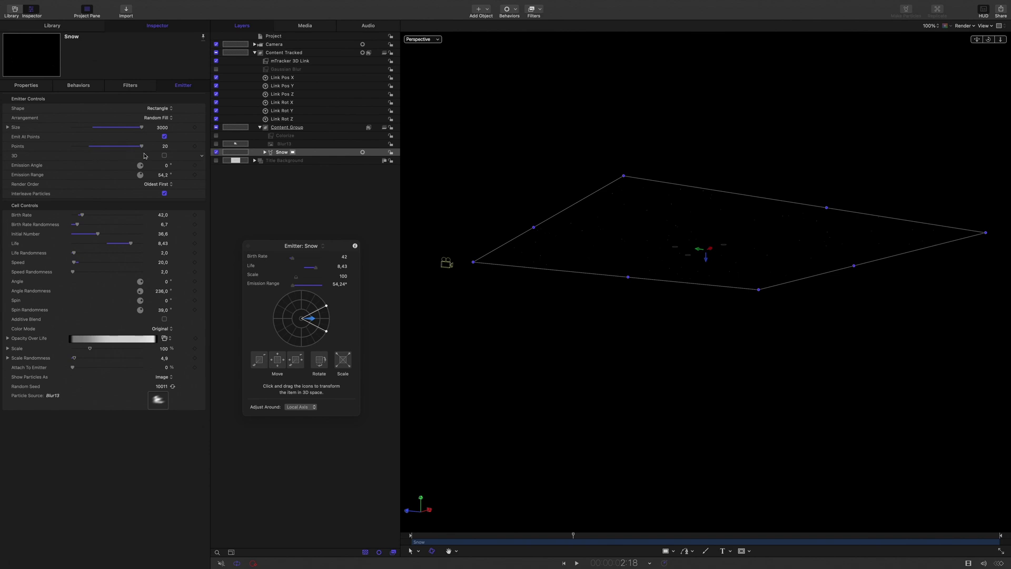
click(247, 155)
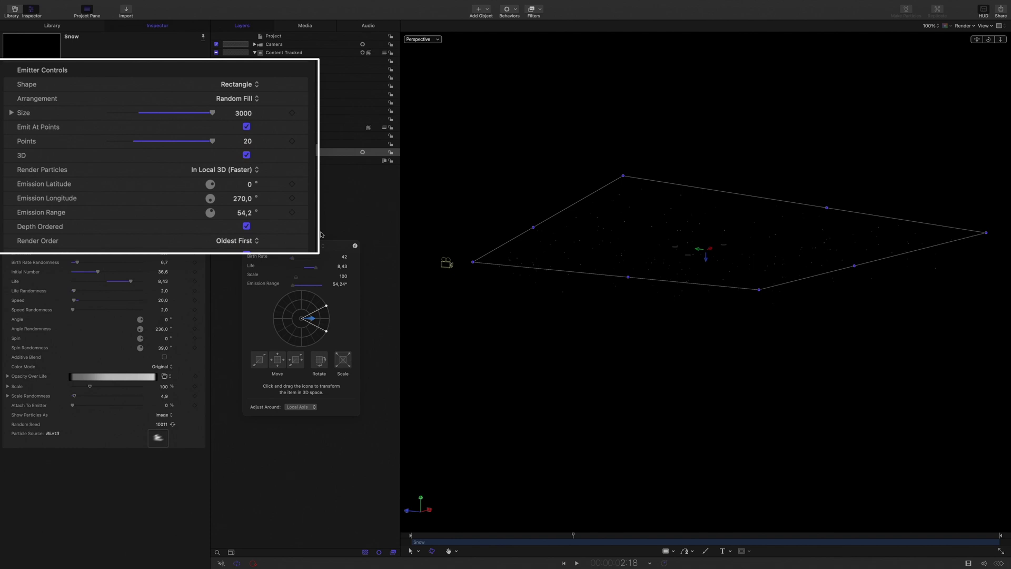
drag(574, 536, 844, 483)
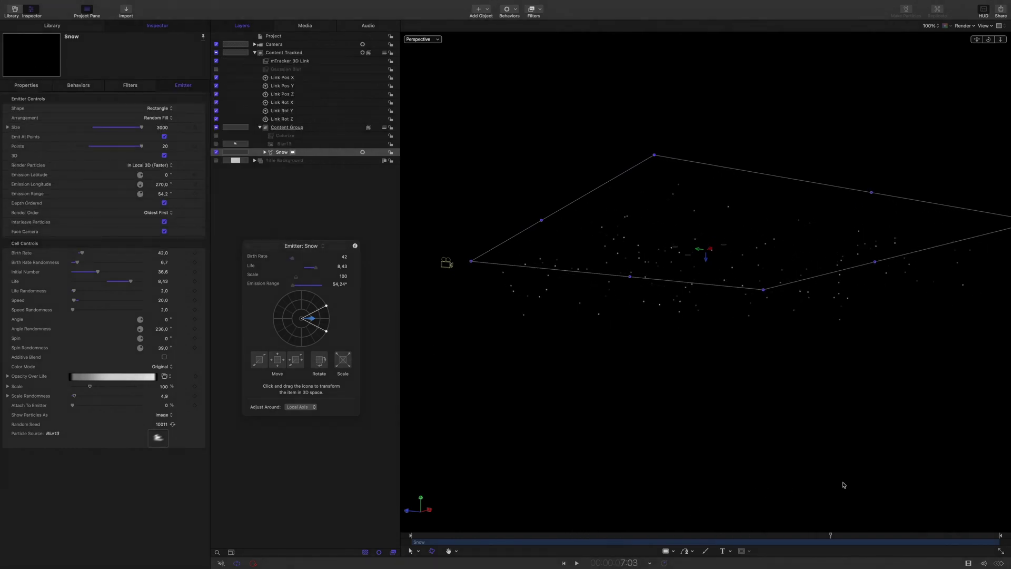
mouse_move(988, 40)
mouse_down()
mouse_move(988, 58)
mouse_move(1007, 59)
mouse_move(974, 46)
mouse_move(968, 62)
mouse_move(991, 42)
mouse_move(986, 52)
mouse_up()
key(ctrl+a)
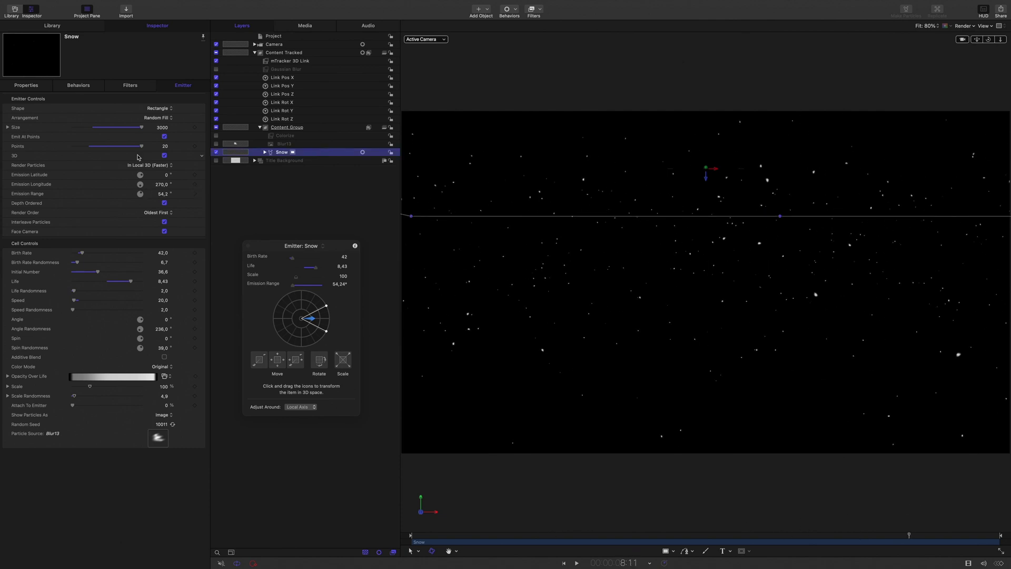
Step: Set the Snow emitter's emission latitude to 294°, emission longitude to 325° and emission range to 63°
click(311, 325)
drag(321, 322, 309, 343)
double_click(163, 177)
text(294)
key(Tab)
text(325)
key(Tab)
text(63)
key(Return)
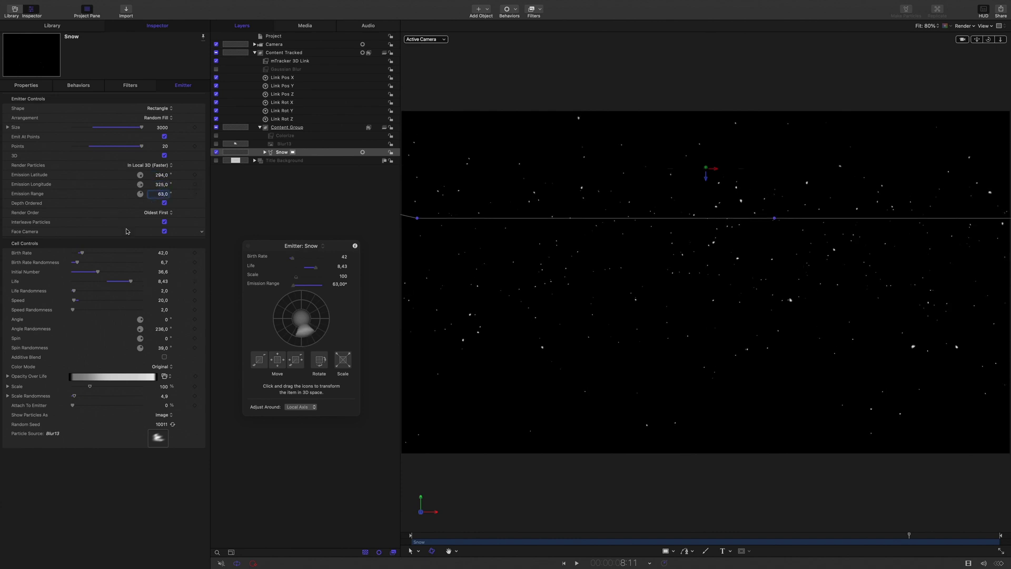
Step: Set the snow particles' birth rate to 200, birth rate randomness to 5, initial number to 200 and life to 40
double_click(161, 253)
text(200)
key(Tab)
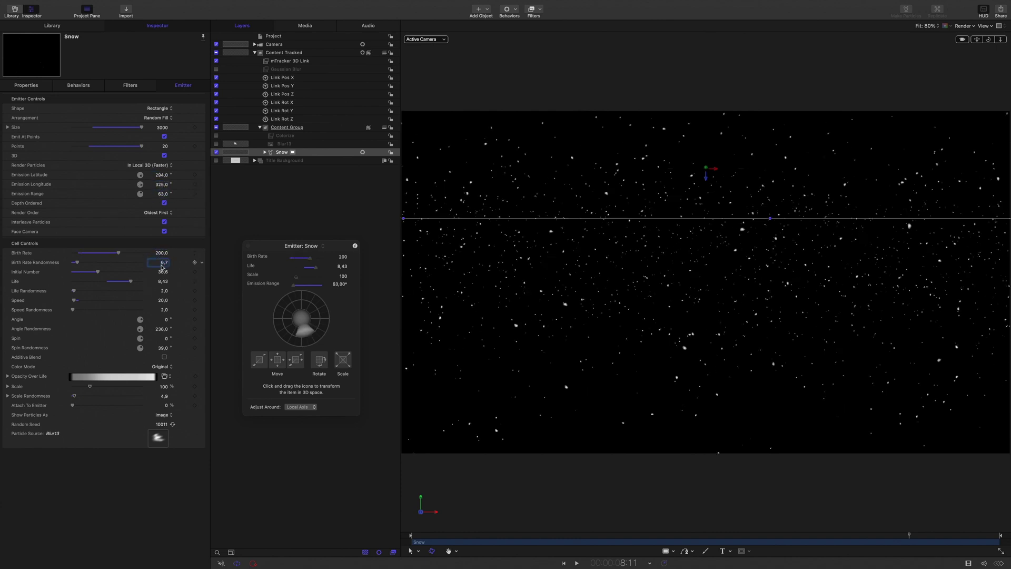
key(Tab)
text(200)
key(Return)
key(Tab)
text(40)
key(Return)
Step: Set the snow particles' speed to 50, speed randomness to 5, angle randomness to 177° and spin to 50°
key(Tab)
text(50)
key(Tab)
text(5)
key(Return)
key(Tab)
key(Tab)
text(177)
key(Tab)
text(50)
key(Return)
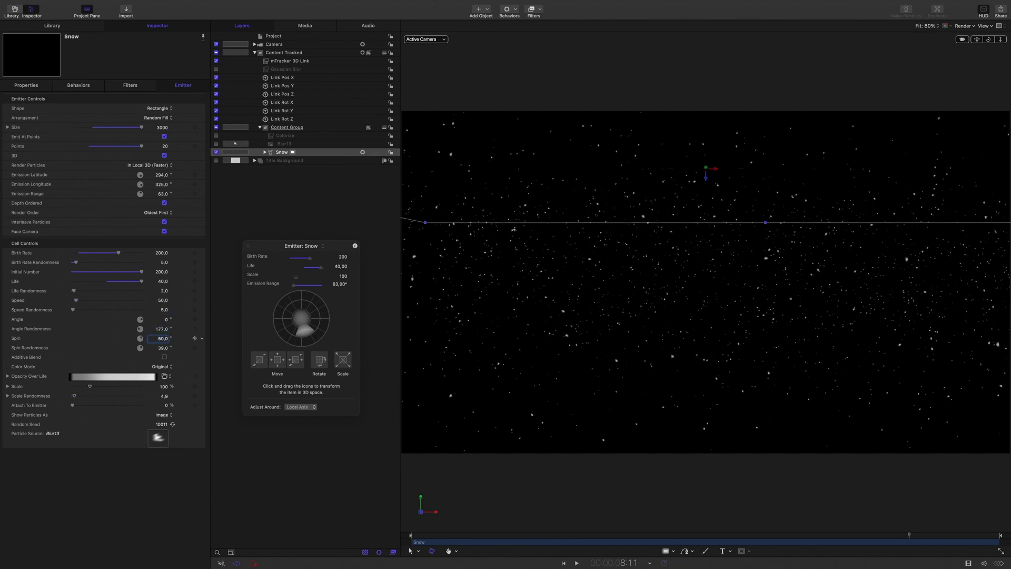
Step: Set the snow particles' color mode to Colorize and Attach To Emitter to 100%
click(161, 367)
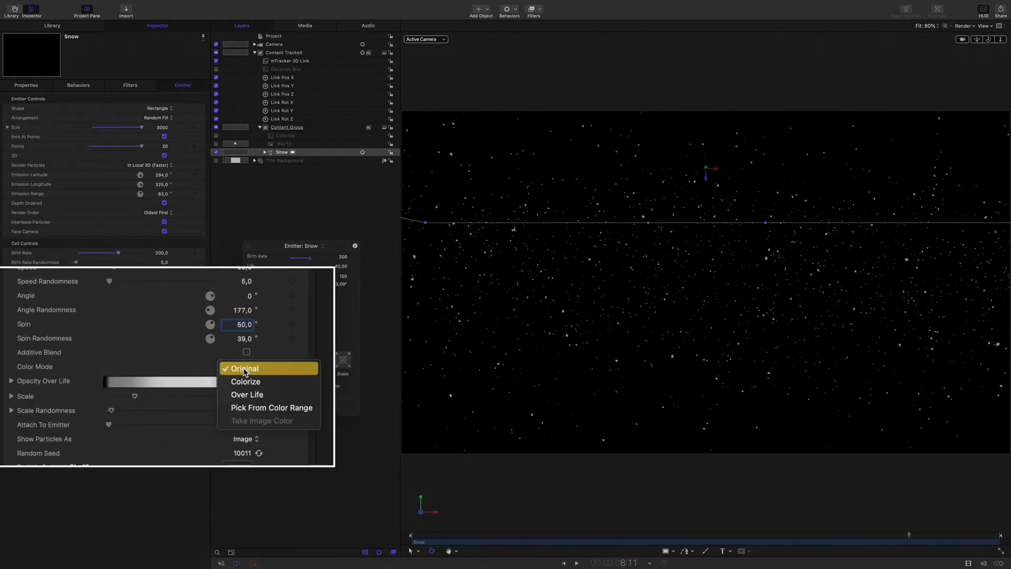
click(246, 382)
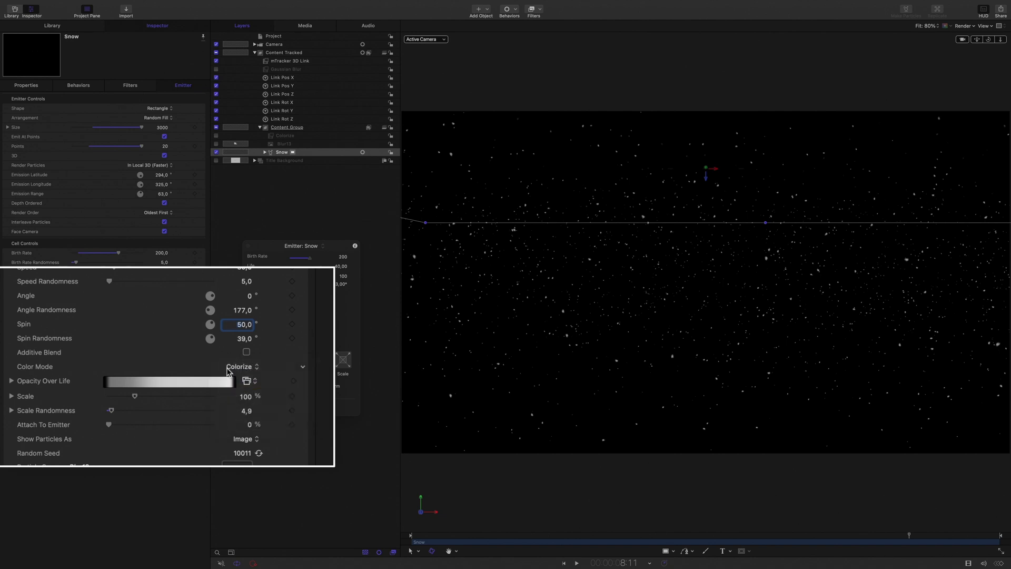
click(247, 440)
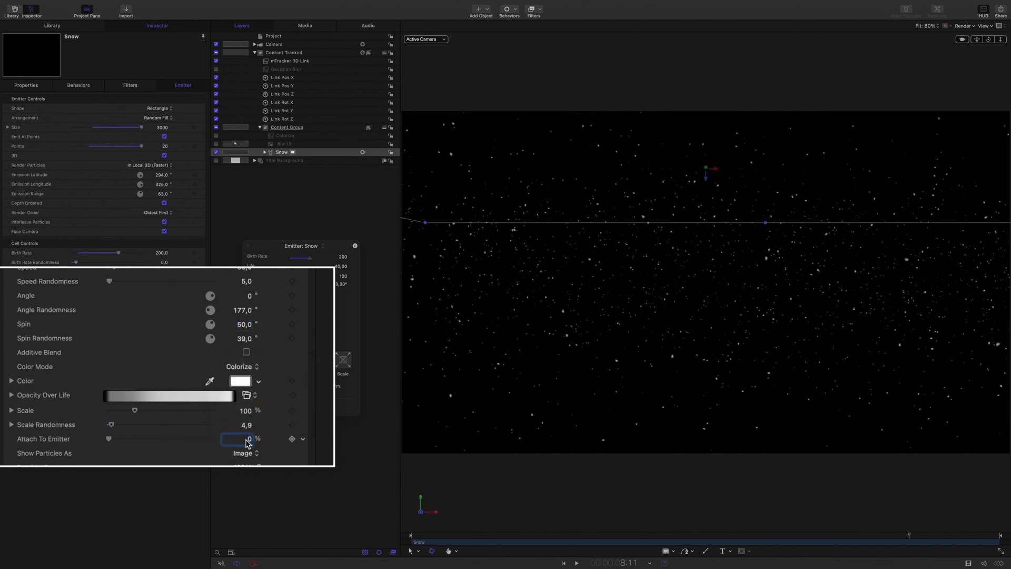
text(100)
key(Return)
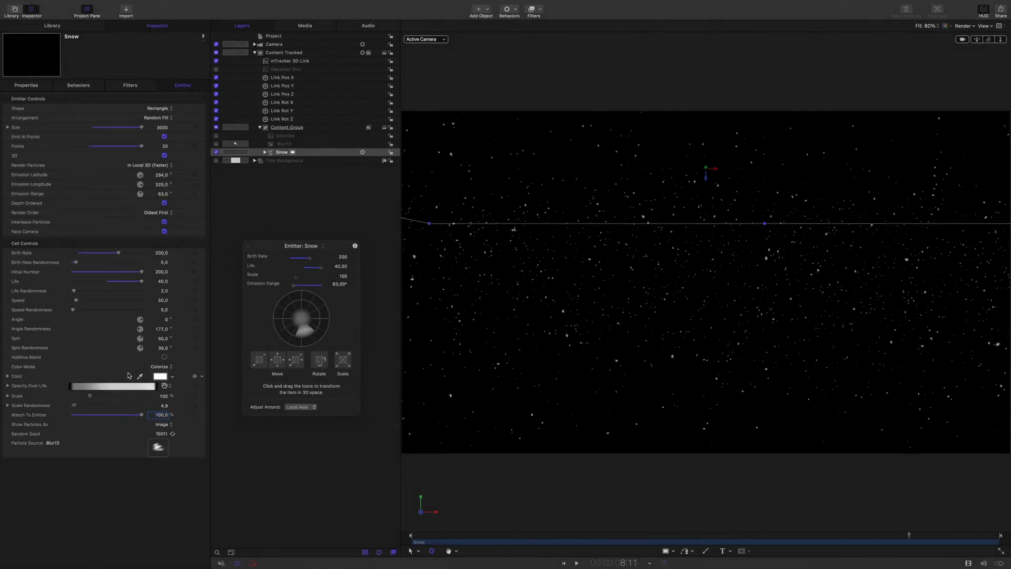
Step: Publish the Snow emitter's Color, Scale, Birth Rate and Speed parameters
click(203, 377)
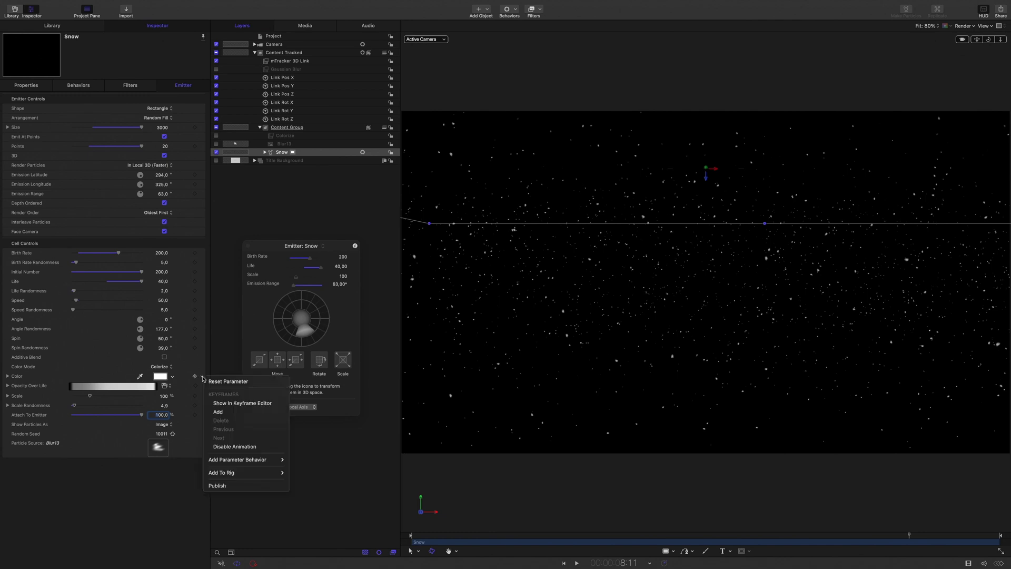
click(229, 485)
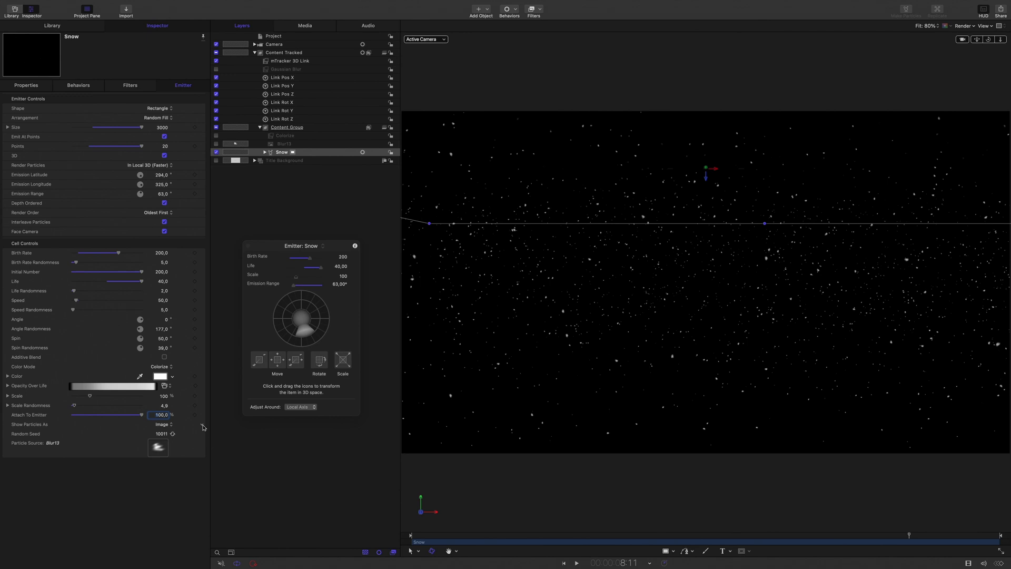
click(202, 396)
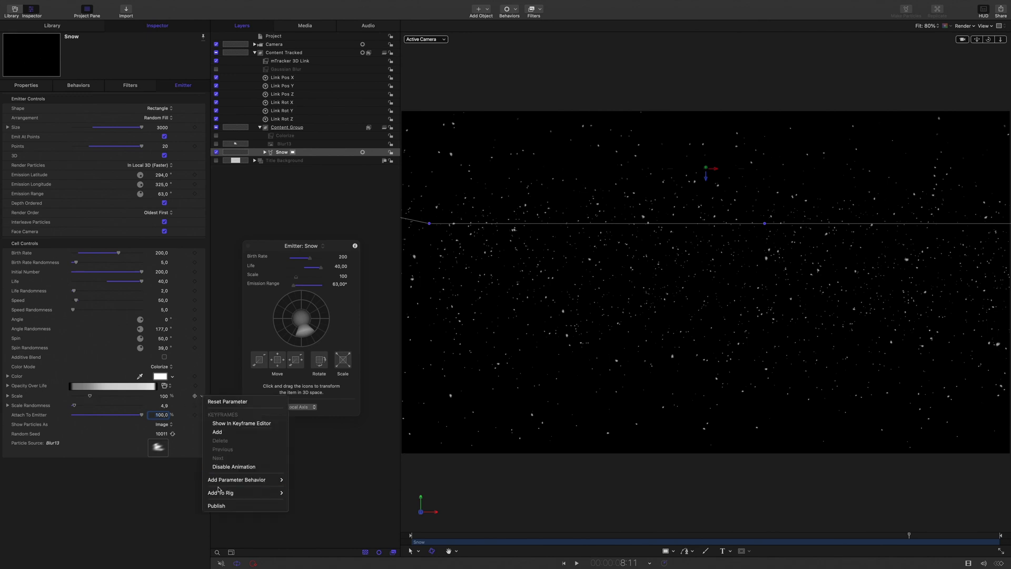
click(216, 506)
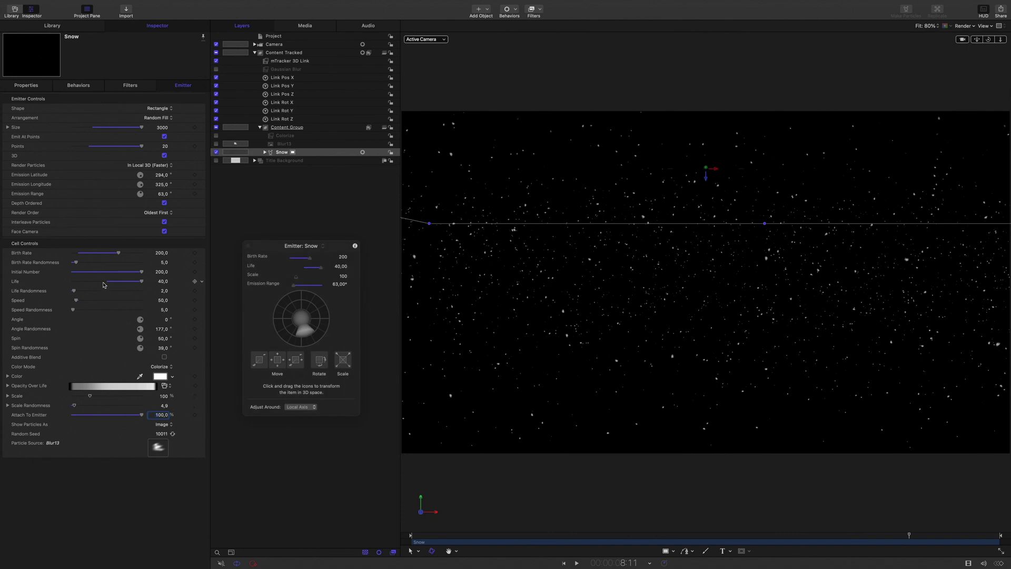
click(204, 255)
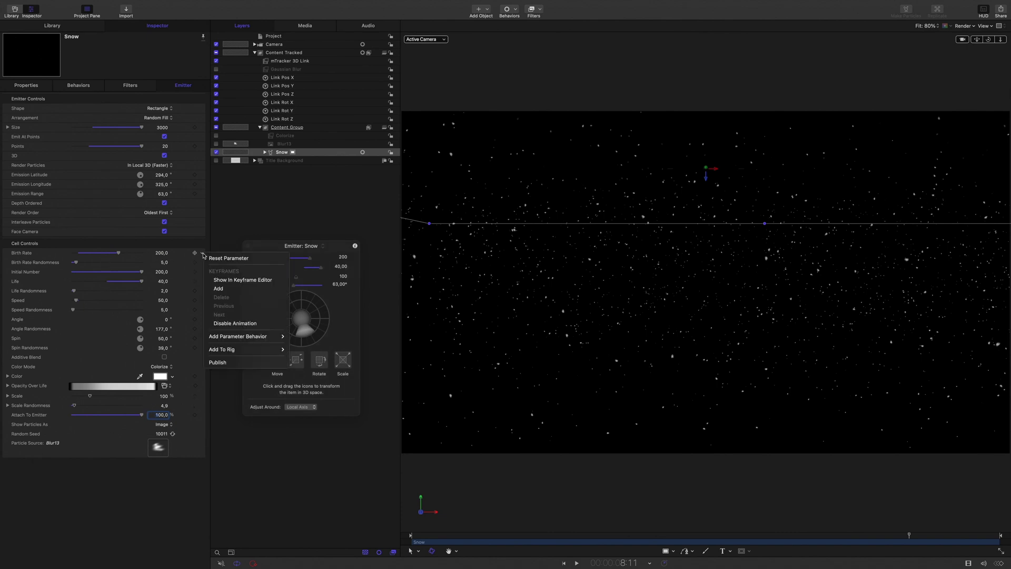
click(222, 362)
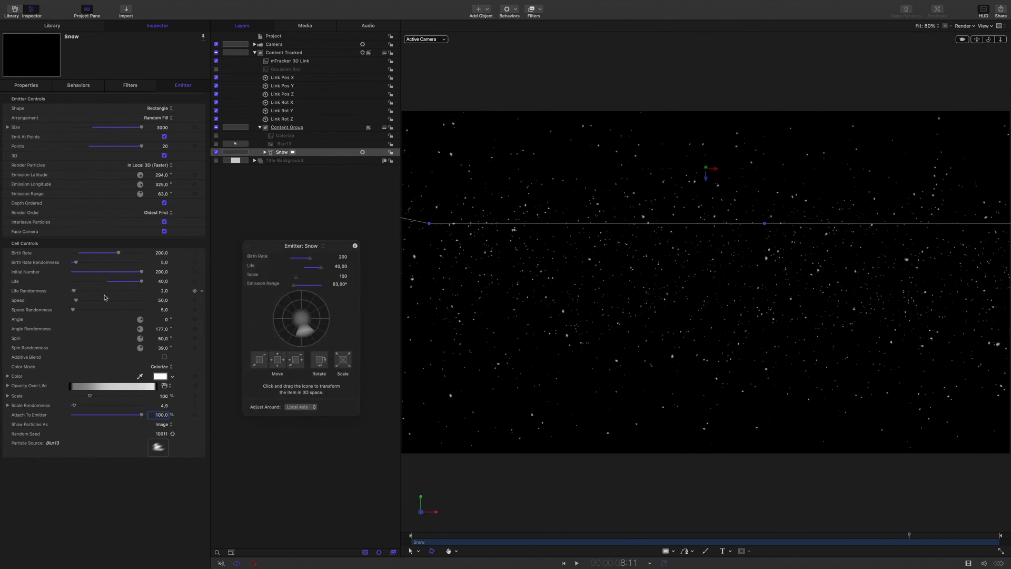
click(202, 302)
click(229, 409)
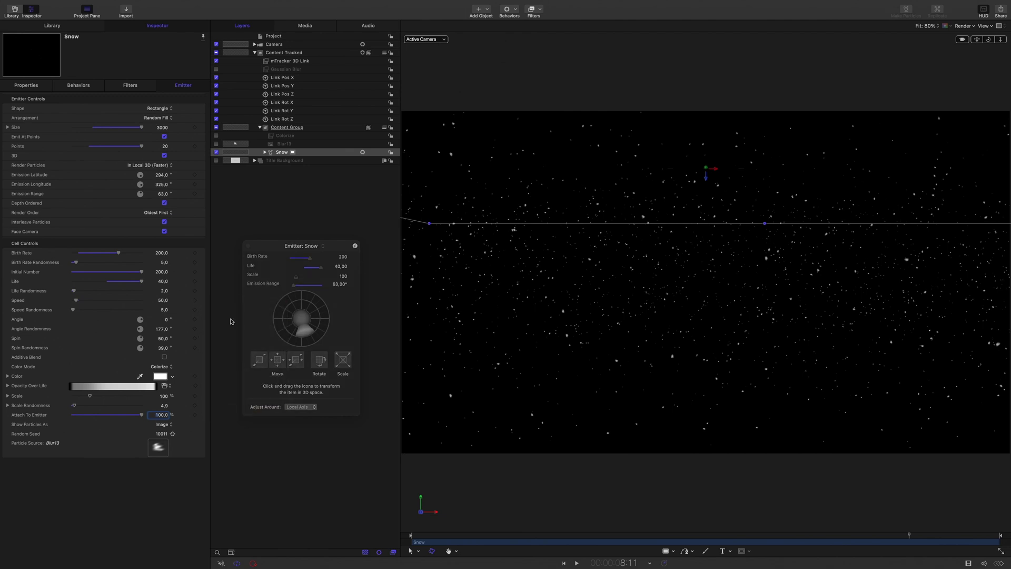
Step: Move the published Birth Rate parameter directly above Color, and delete the disabled Colorize filter from the Content Group
click(308, 38)
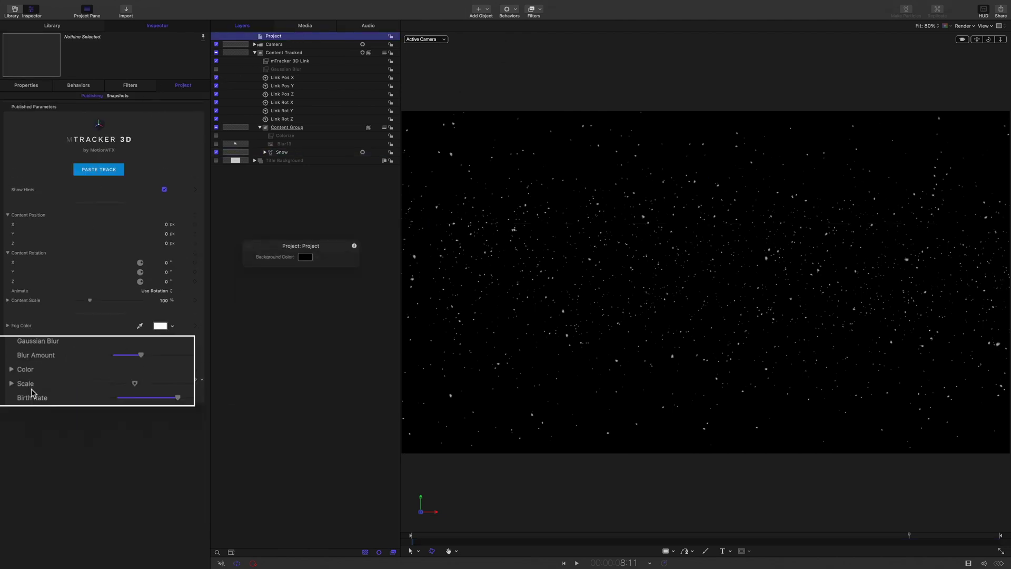
click(22, 390)
drag(32, 399, 32, 371)
click(297, 136)
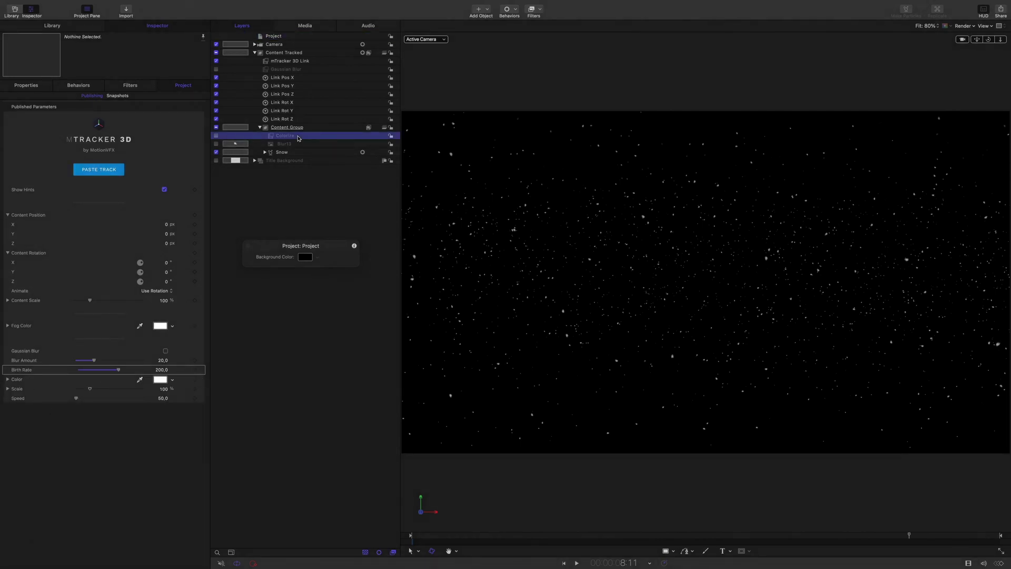
key(Delete)
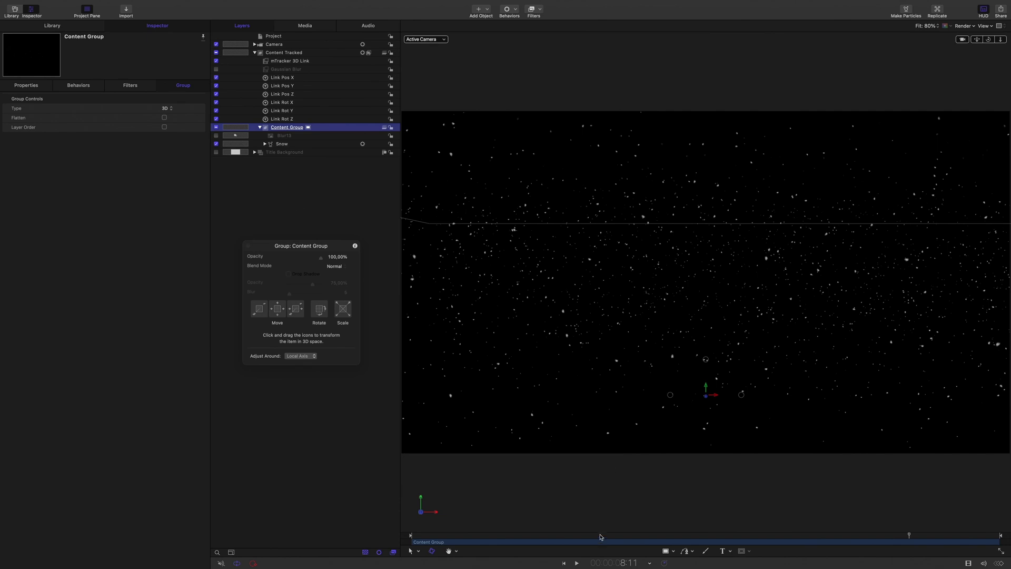
Step: Retime the Content Group to start well before the project's first frame and extend to its last, and save the template
drag(601, 536, 404, 537)
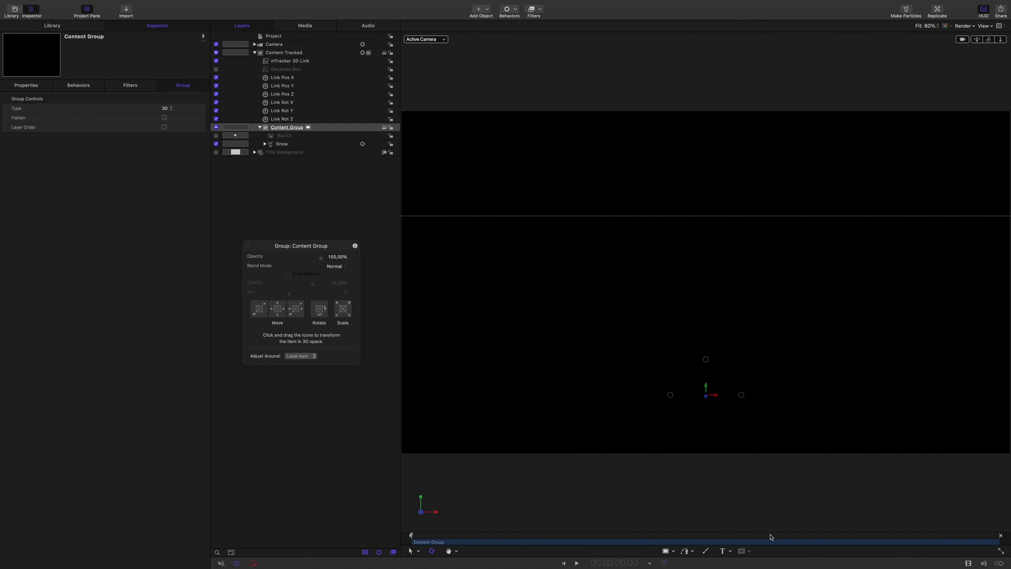
drag(892, 545, 605, 548)
drag(440, 551, 386, 549)
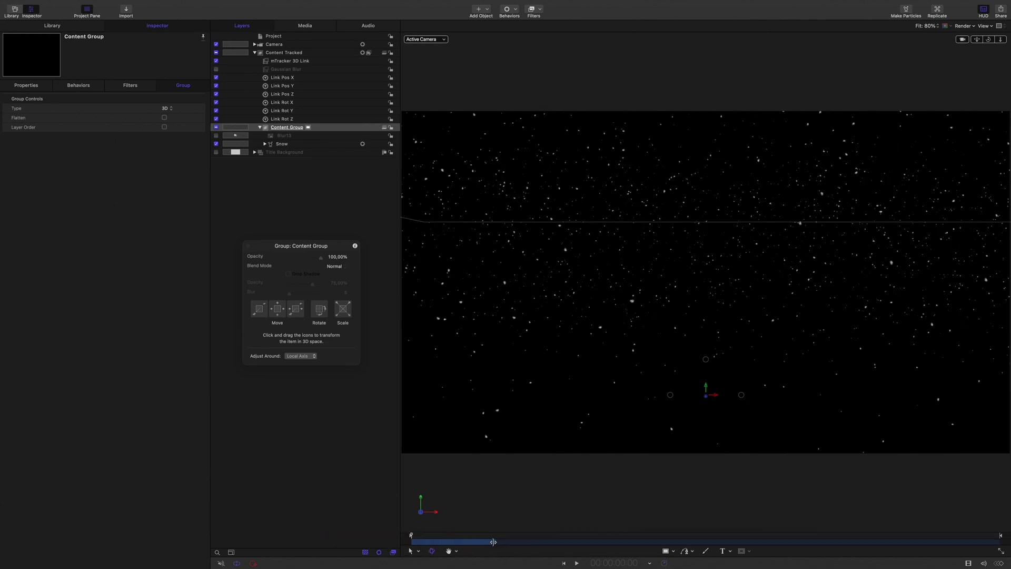
drag(496, 541, 1000, 541)
click(52, 5)
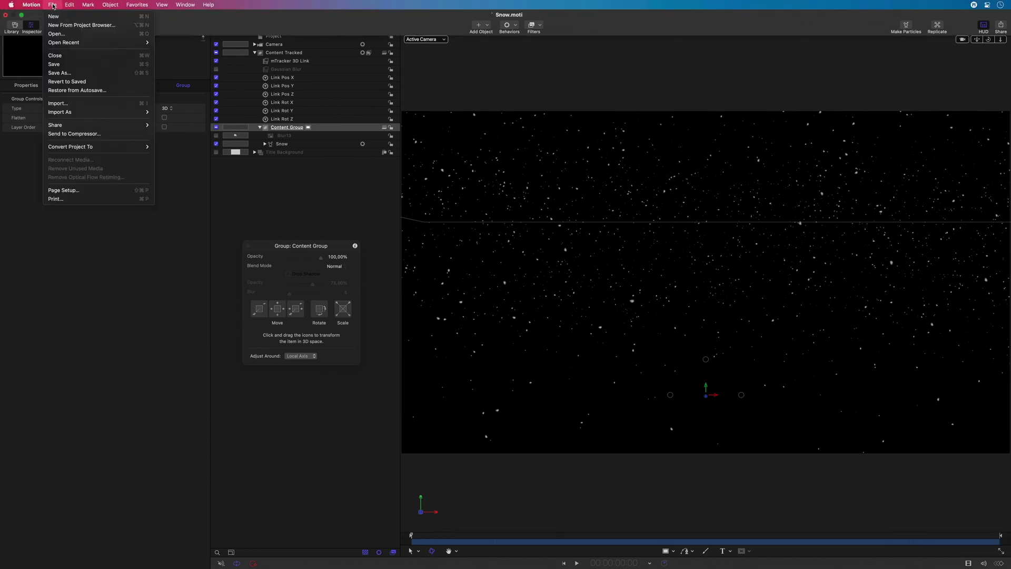
click(113, 64)
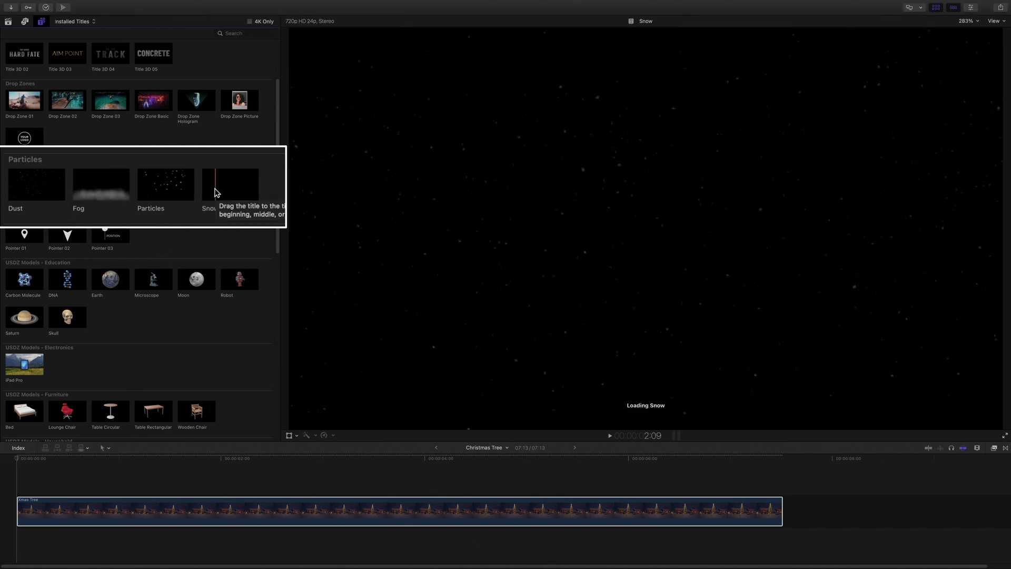
Step: Switch to Final Cut Pro, add the Snow particle title above the Xmas Tree clip, and trim it to the clip's end
click(216, 192)
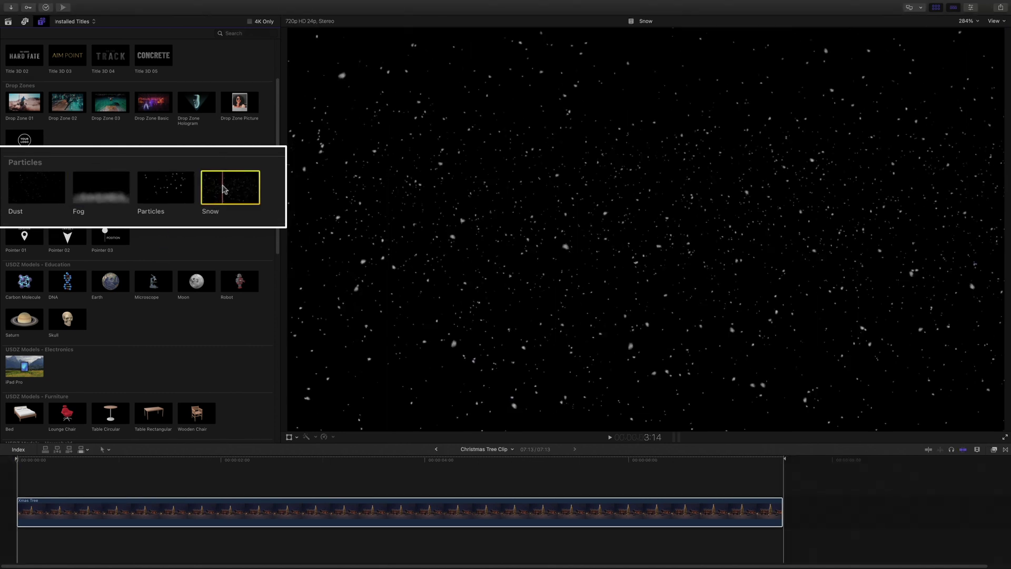
drag(228, 187, 21, 480)
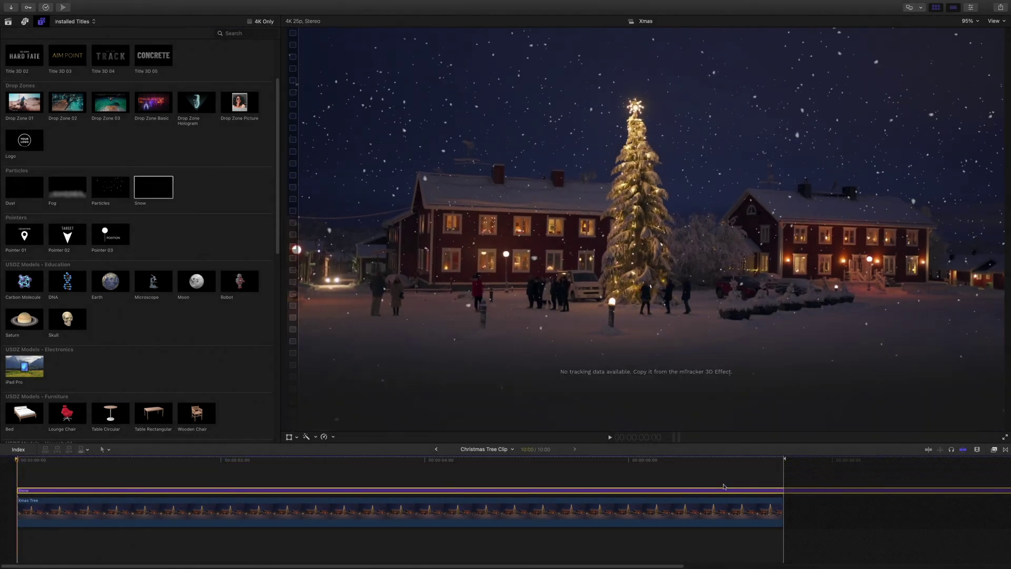
click(787, 492)
click(786, 486)
drag(805, 515, 807, 517)
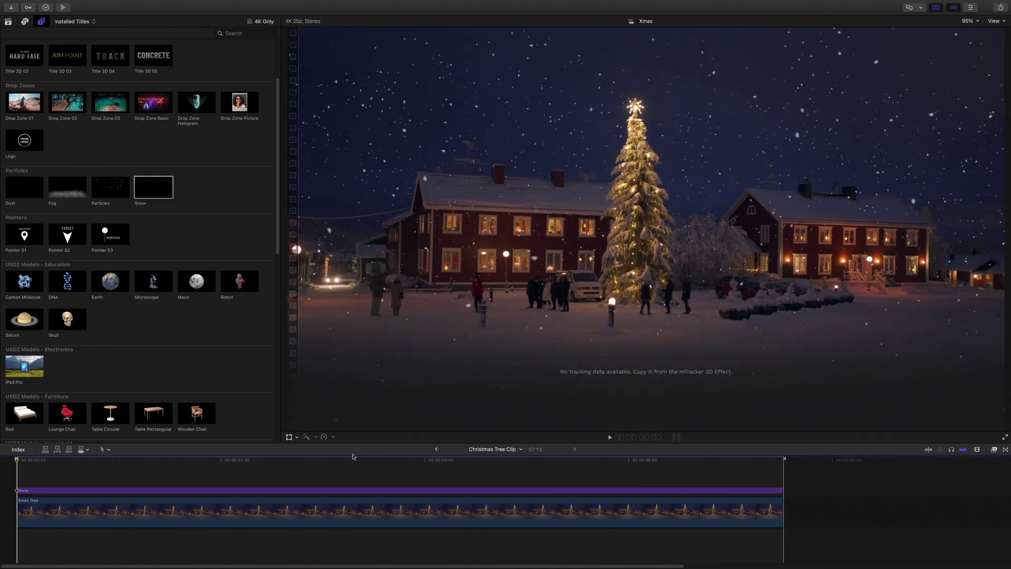
Step: Copy the mTracker 3D tracking data from the Xmas Tree clip and paste it into the Snow title
click(377, 511)
click(972, 8)
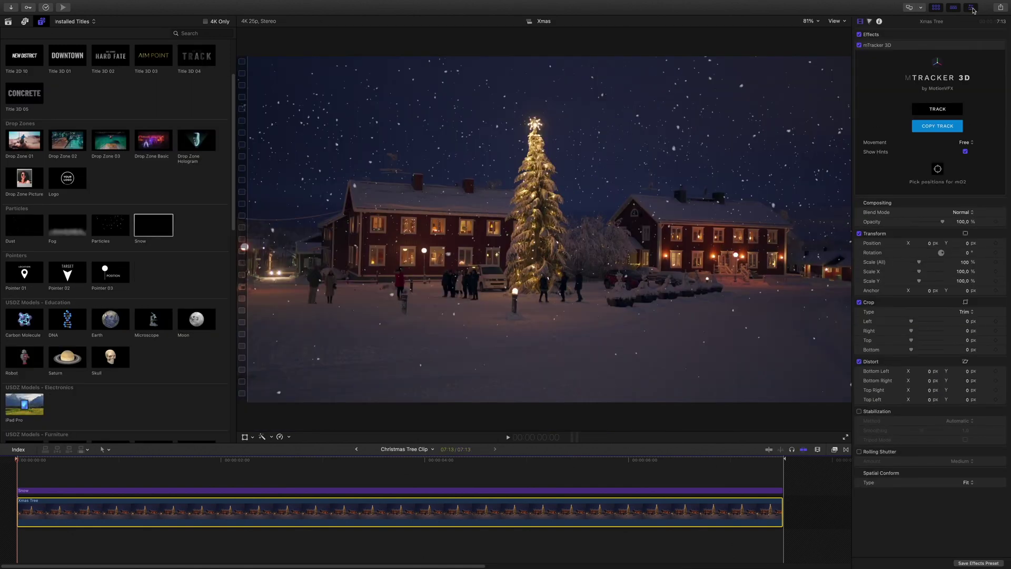
click(938, 46)
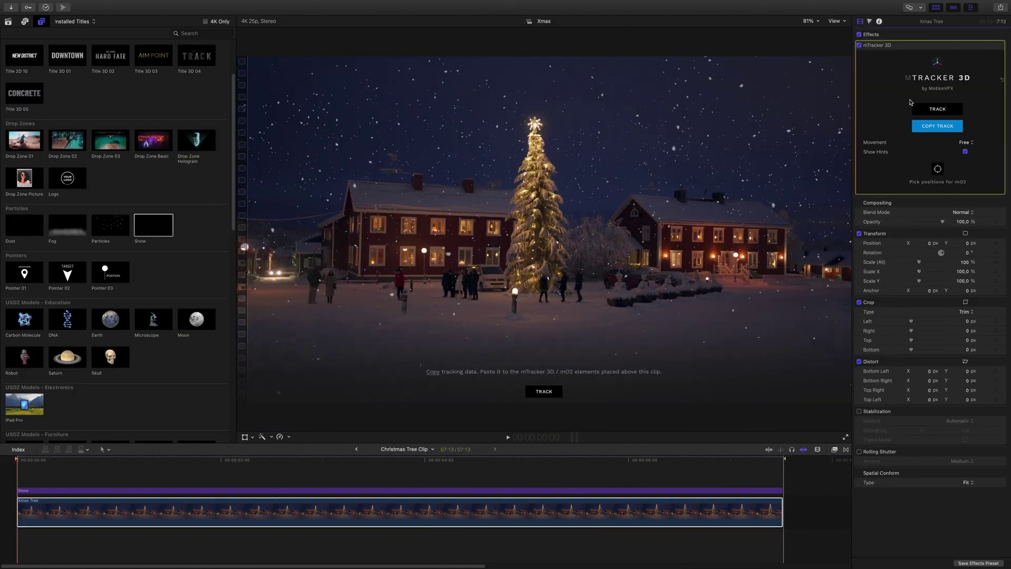
click(940, 127)
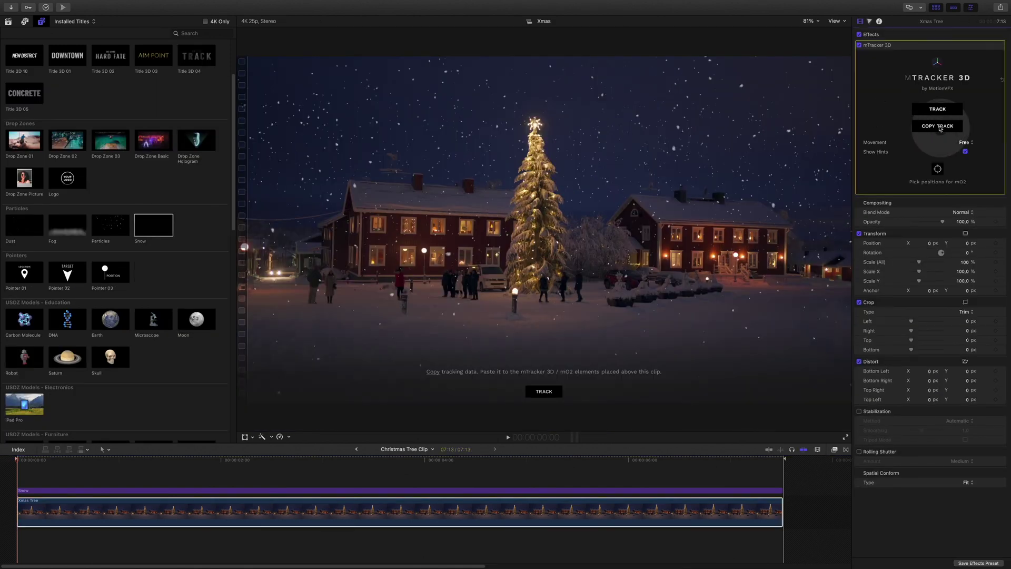
click(487, 490)
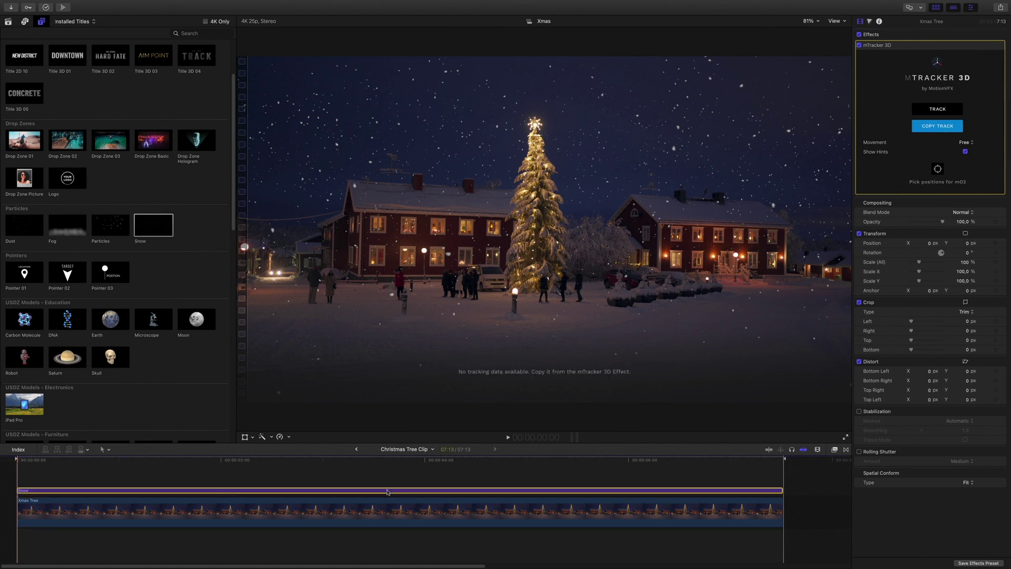
click(940, 98)
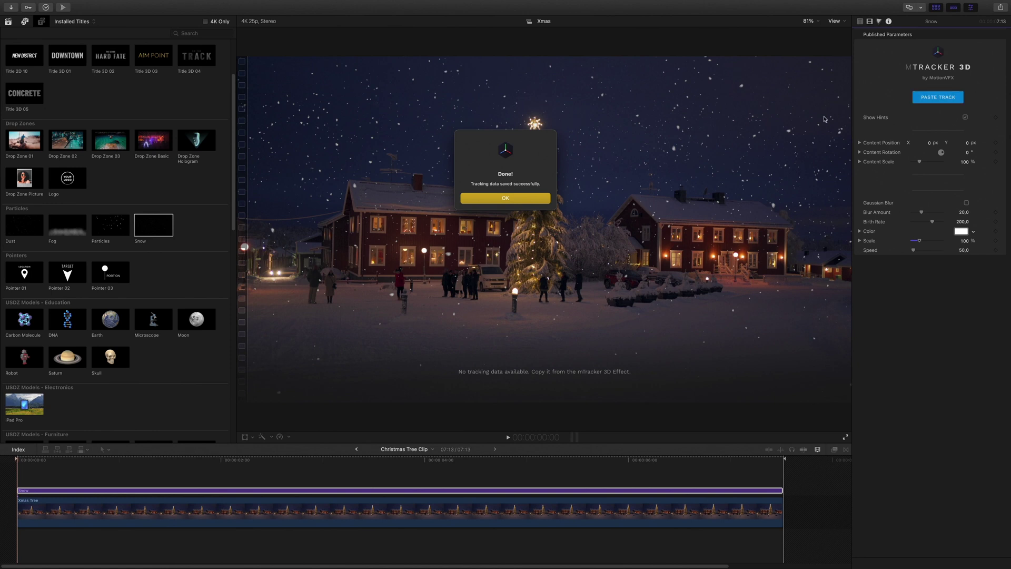
click(496, 198)
Step: Place the Snow title's tracked position on the lower part of the Christmas tree in the footage
click(310, 492)
click(543, 392)
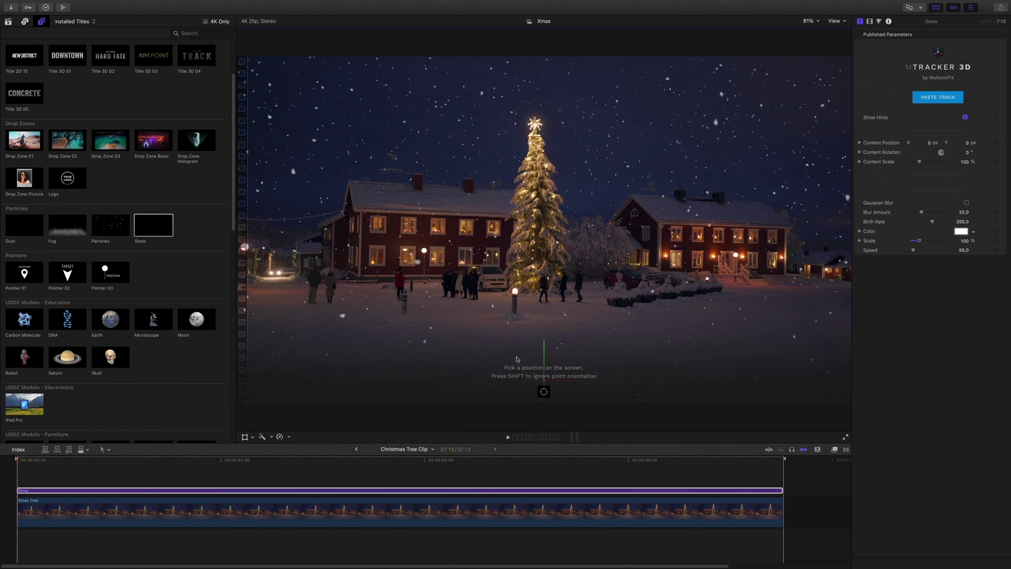
click(544, 393)
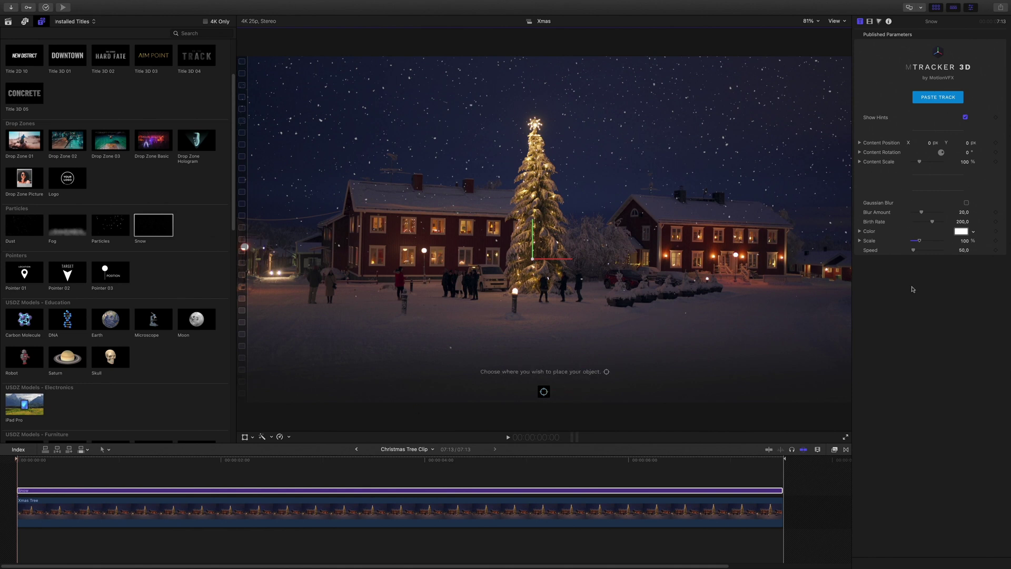
Step: Set the Snow title's particle scale to 2% and its color to a pale blue
click(965, 242)
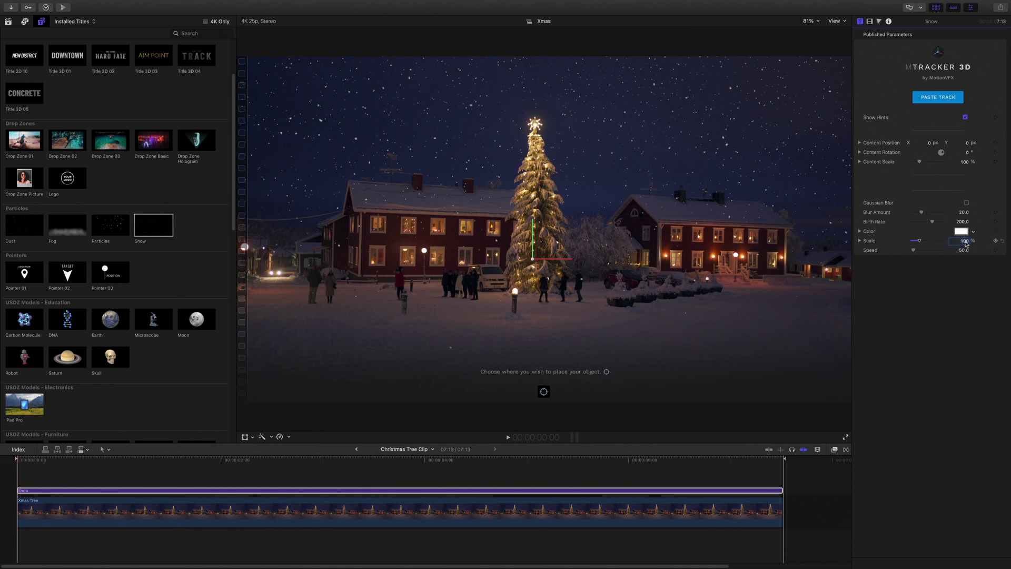
text(2)
click(961, 232)
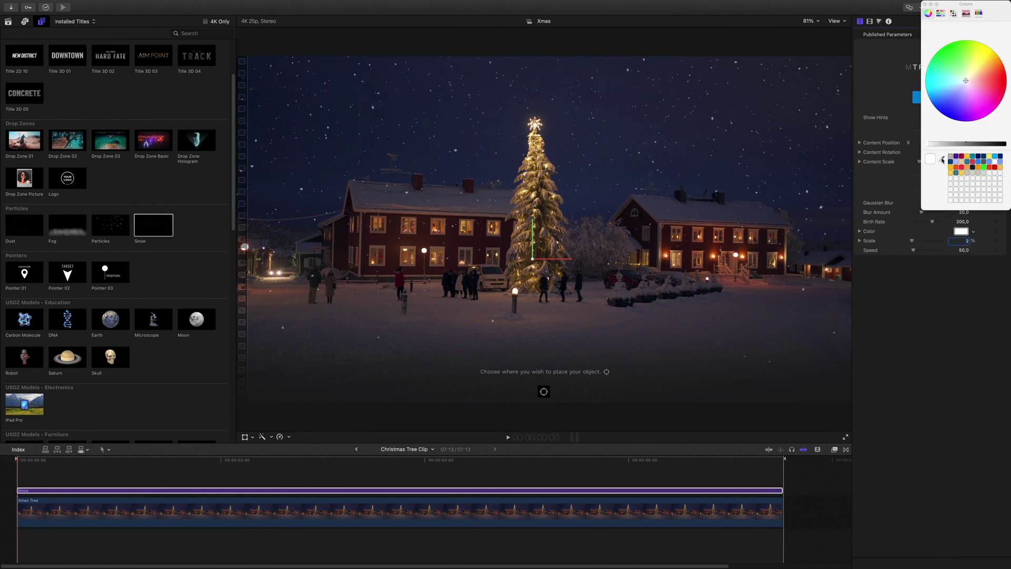
click(961, 86)
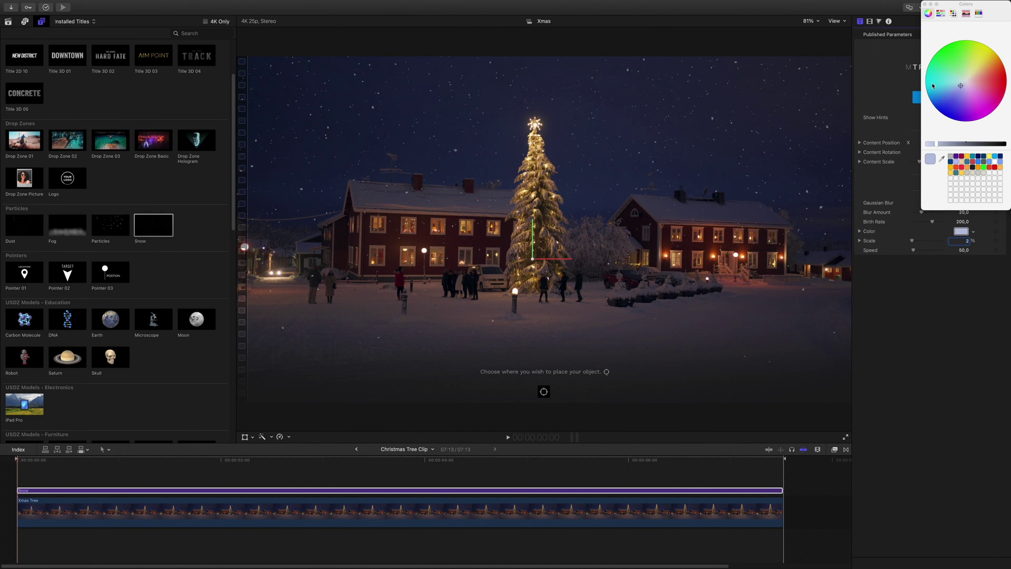
click(925, 4)
Step: Enable the Snow title's Gaussian Blur and set the blur amount to 10
click(967, 203)
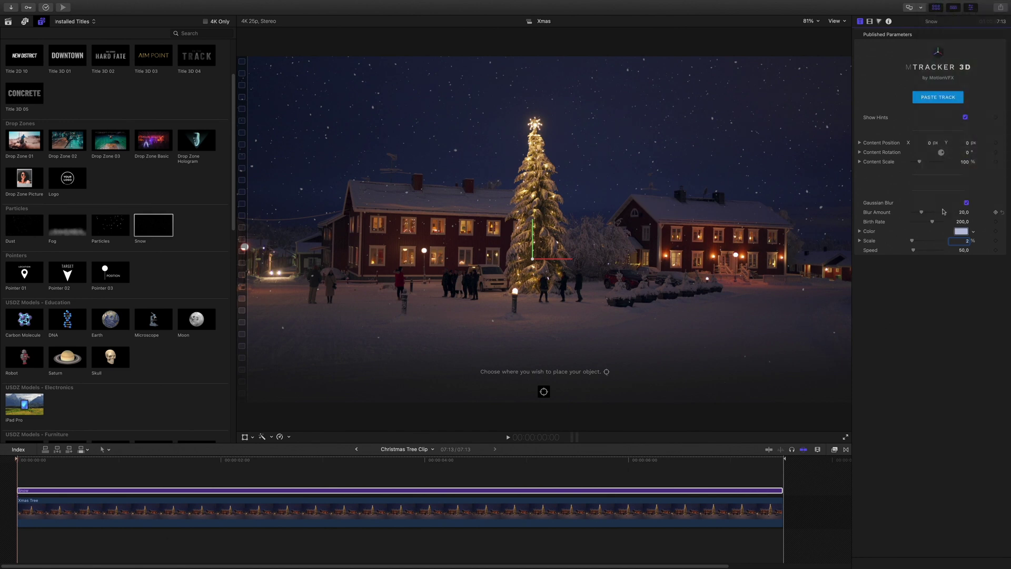
click(960, 212)
text(10)
key(Return)
Step: Combine the Snow title and the Xmas Tree clip into a compound clip named Xmas CC in the Xmas event
drag(287, 471, 380, 528)
right_click(365, 513)
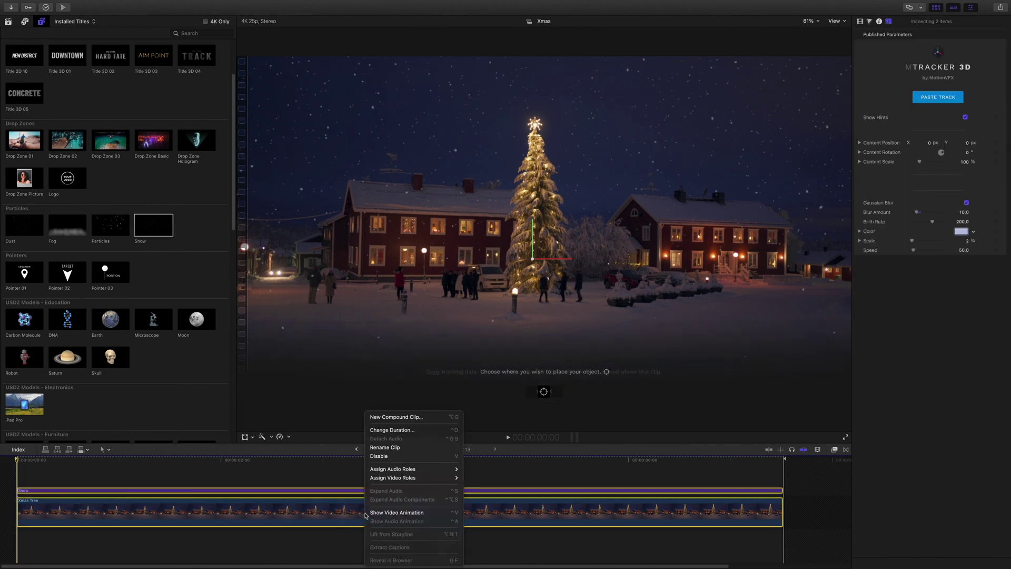
click(391, 417)
key(Right)
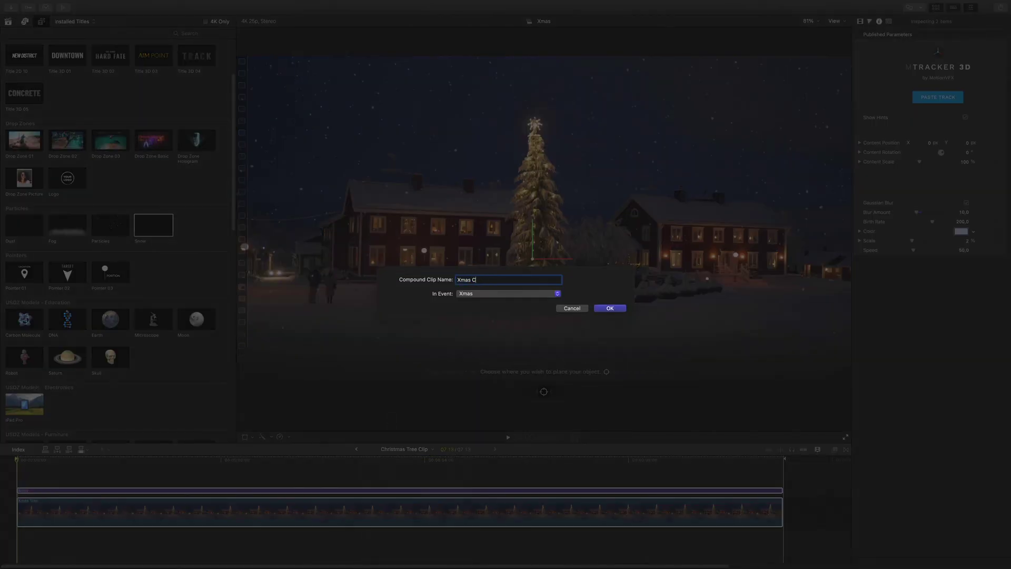
key(Return)
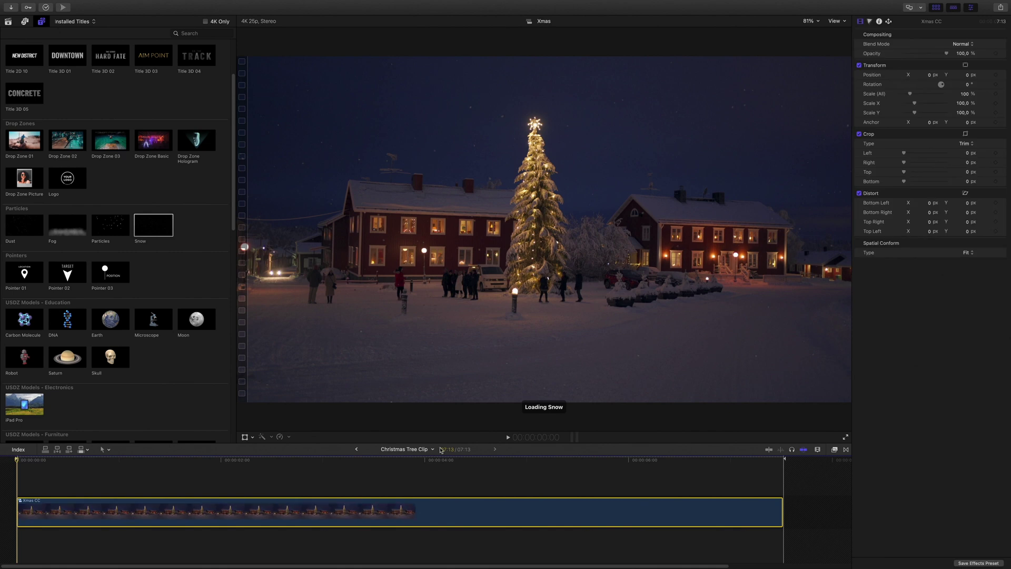
Step: Apply the mFilmLook _Default effect to the Xmas CC compound clip
click(834, 451)
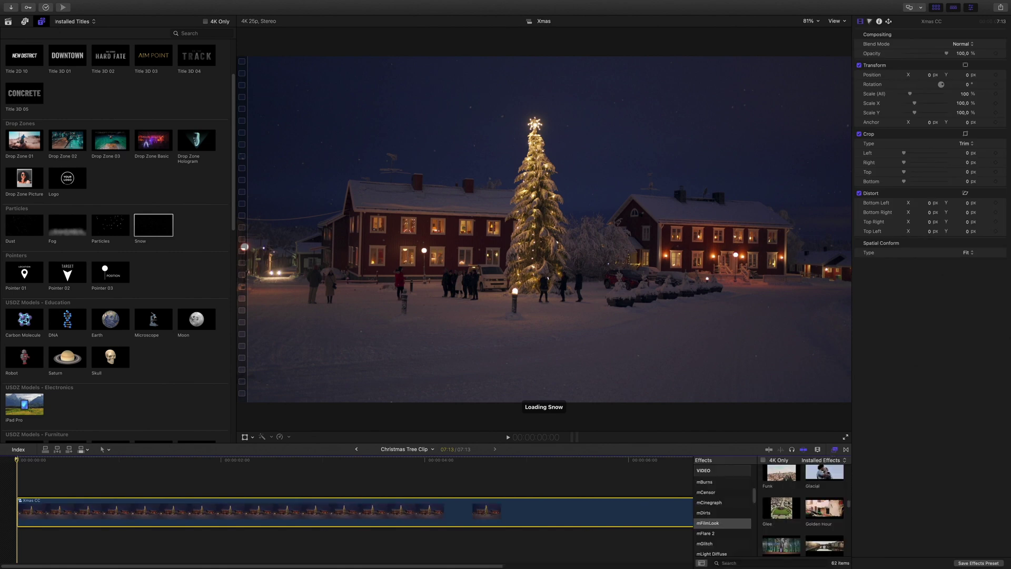
drag(782, 482, 617, 511)
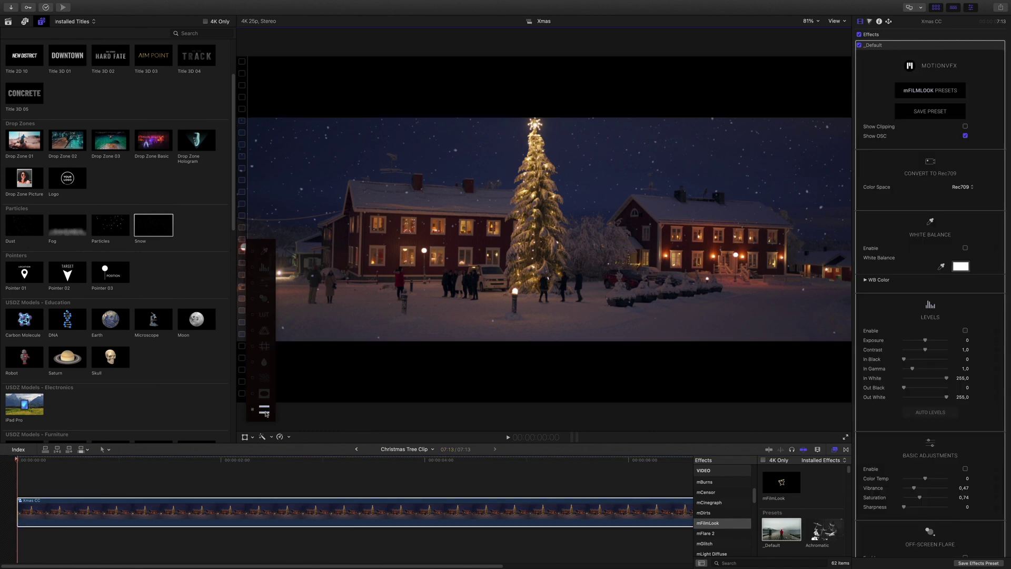
Step: Widen the mFilmLook letterbox opening to an aspect of about 2.21:1 and select the effect's LUT control
click(264, 410)
drag(542, 343, 554, 368)
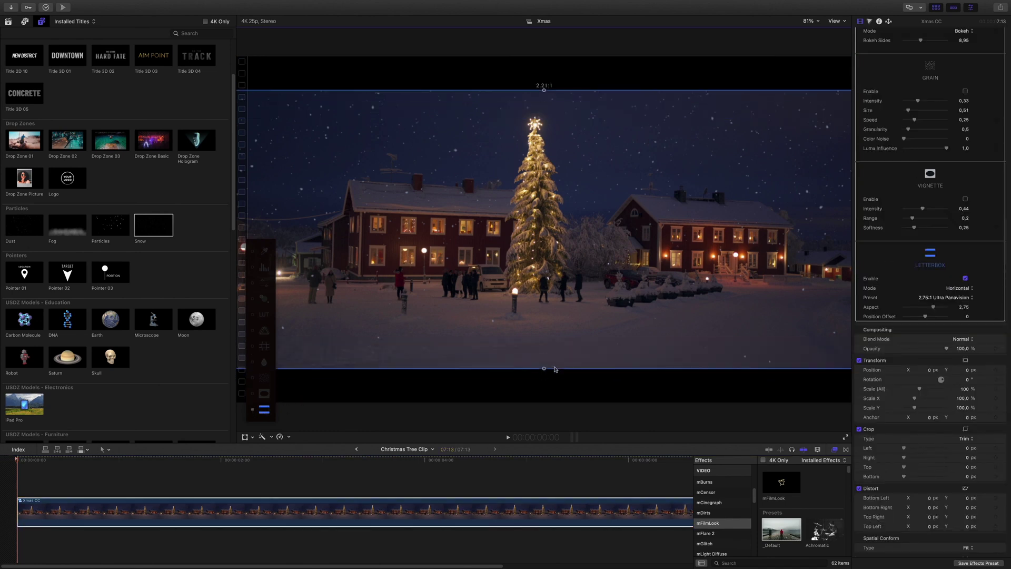
scroll(887, 275, up, 15)
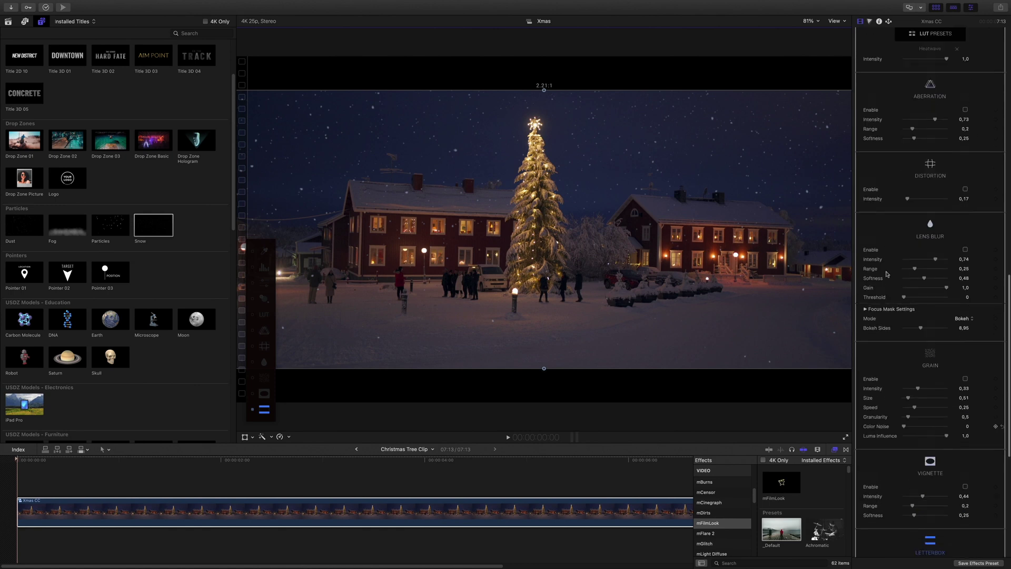
click(264, 315)
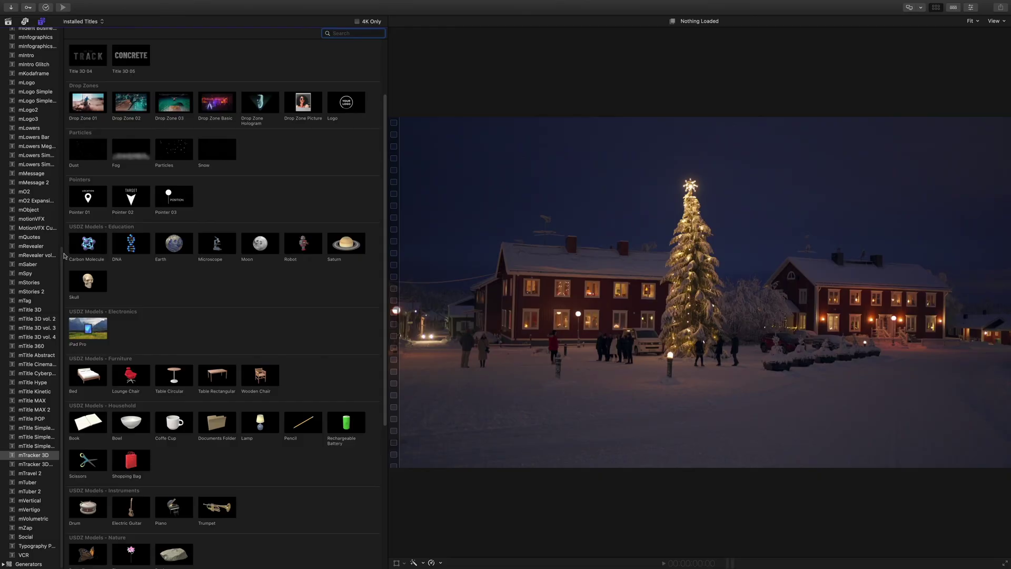
Step: Widen the title category list and examine the Captions Pack and Pointers Pack in mTracker 3D Expansions
drag(67, 254, 98, 255)
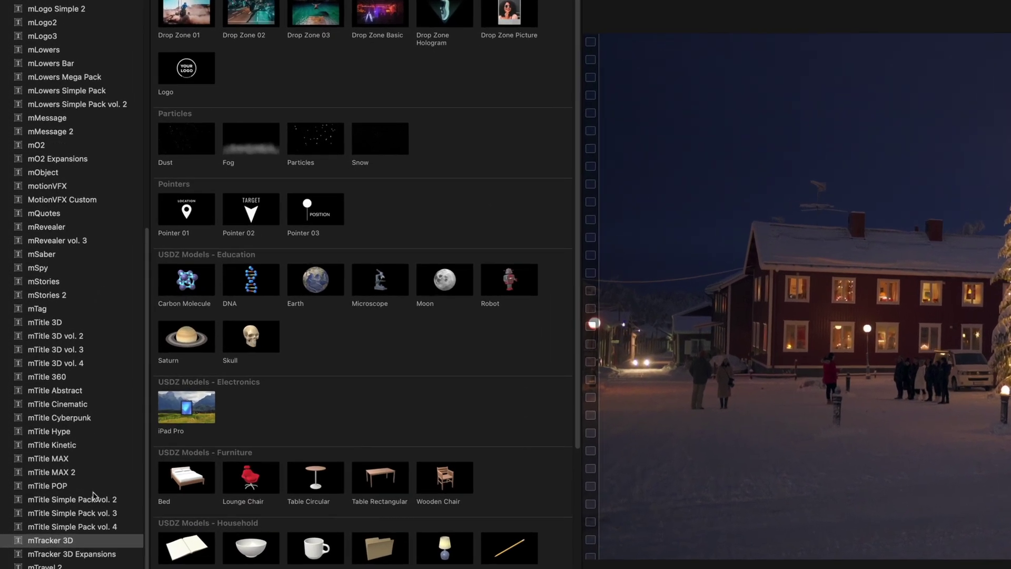
click(60, 554)
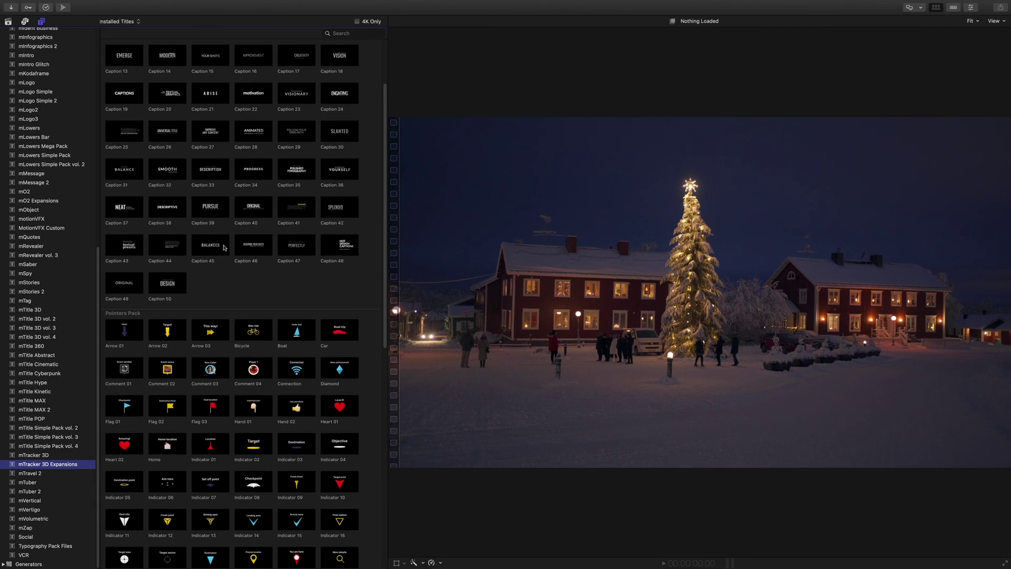
scroll(266, 278, up, 3)
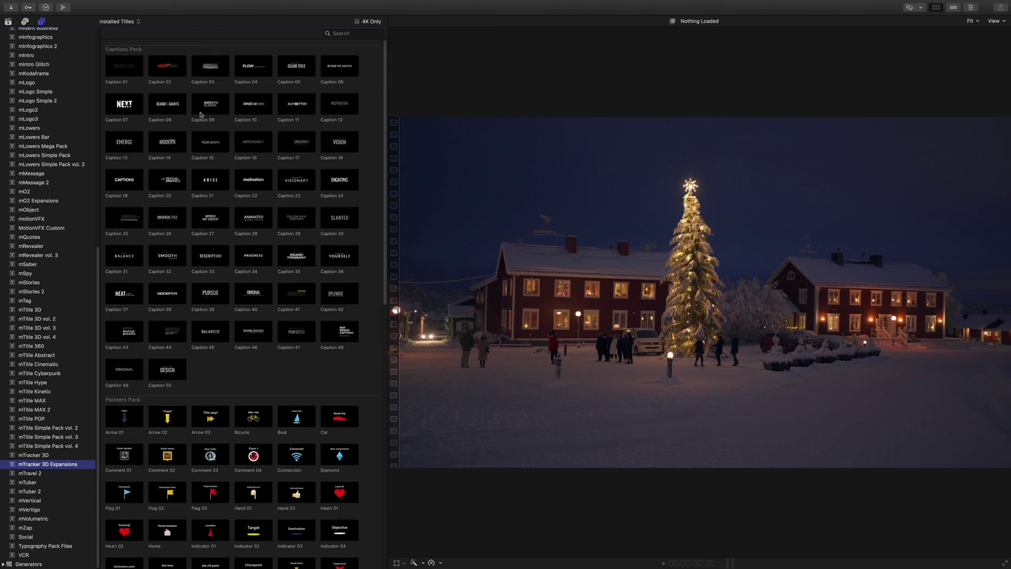